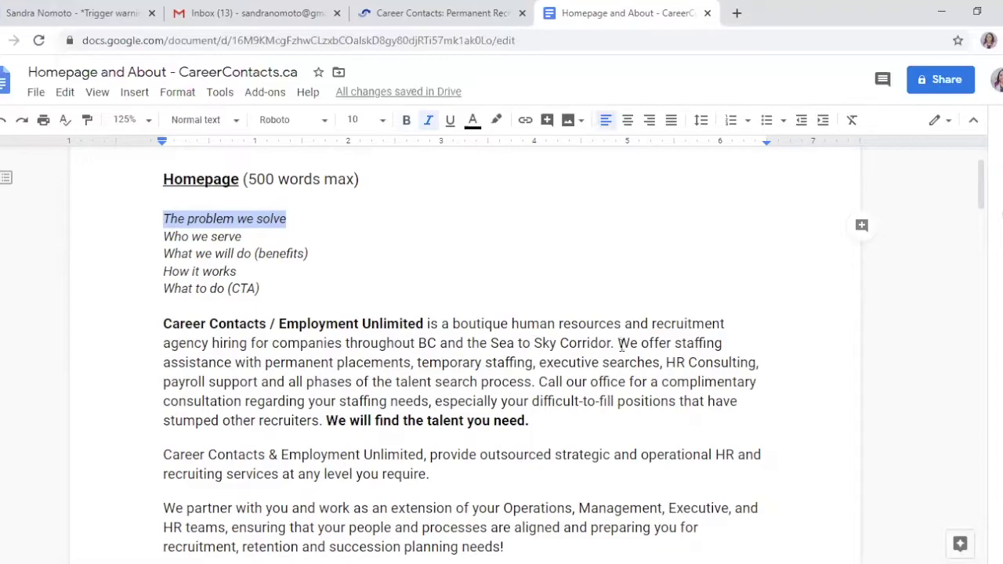
Step: Split the intro paragraph before "We offer staffing assistance" and insert the bold heading "For corporations" above that sentence
{"action": "left_click", "coordinate": [619, 342]}
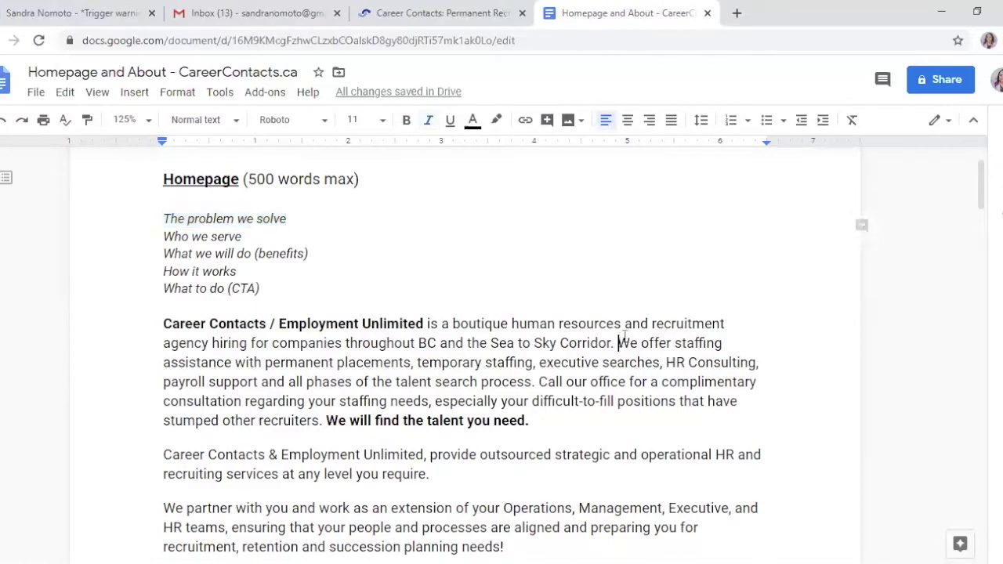
{"action": "key", "text": "Return"}
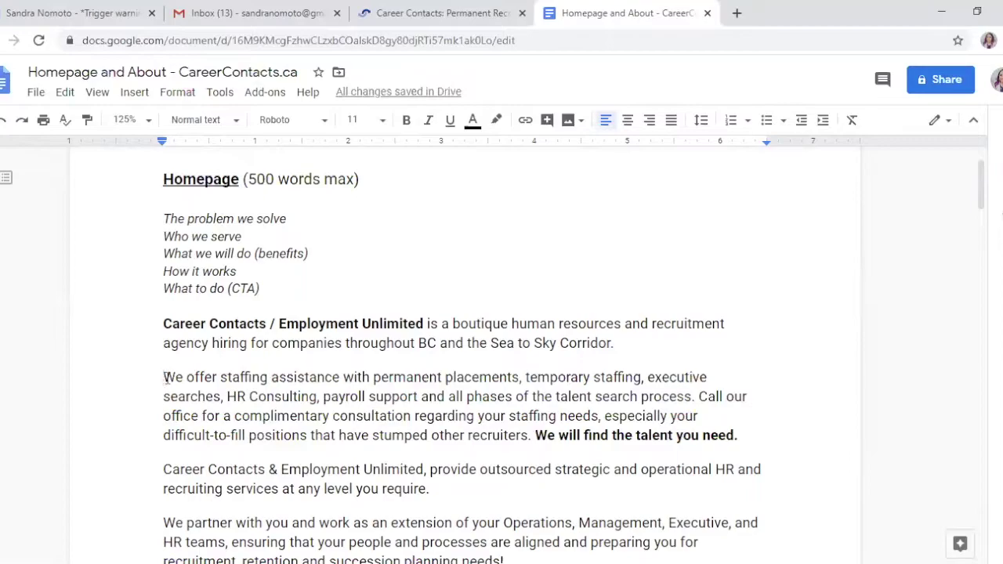
{"action": "key", "text": "ctrl+z"}
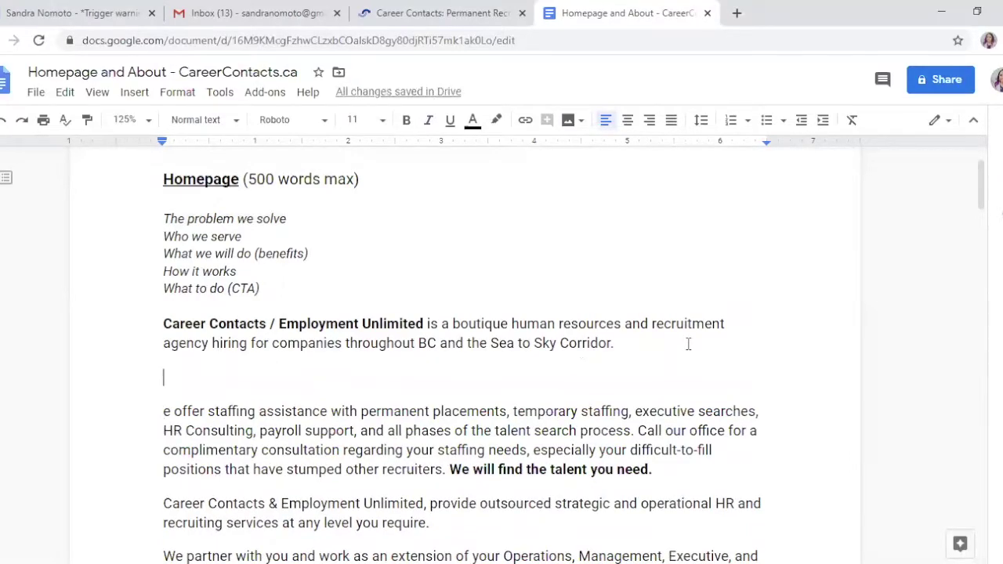
{"action": "key", "text": "ctrl+b"}
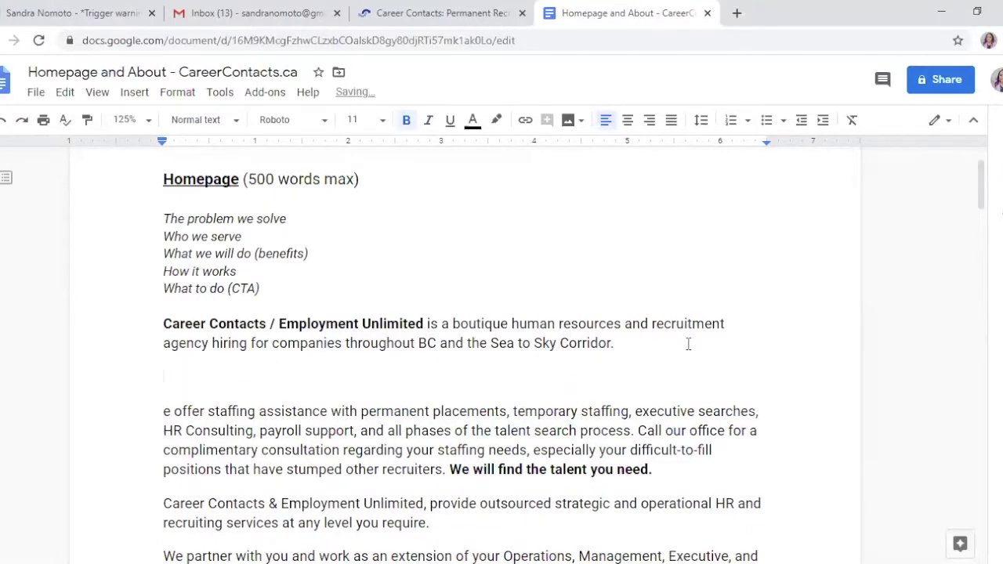
{"action": "type", "text": "For corporations"}
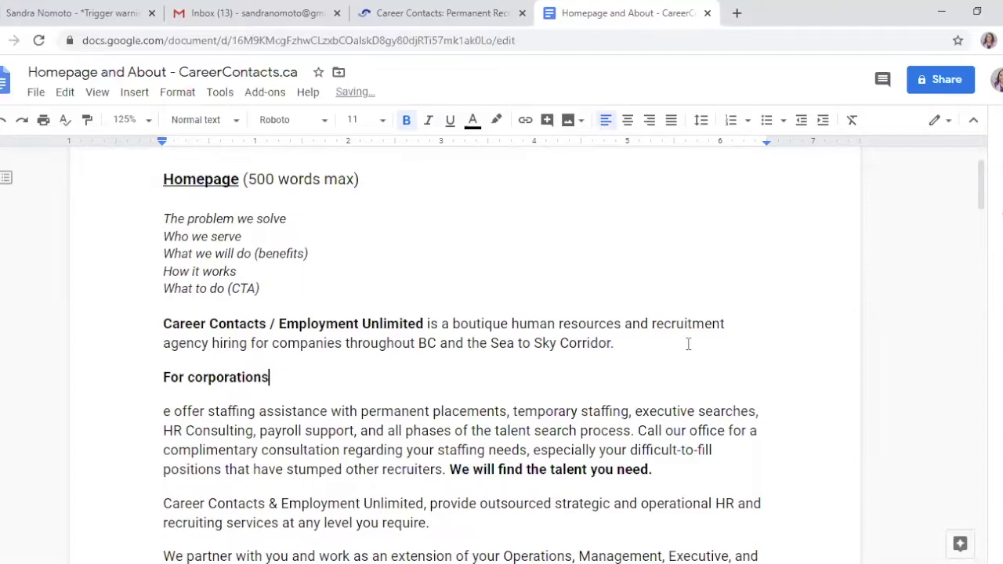
{"action": "key", "text": "ctrl+b"}
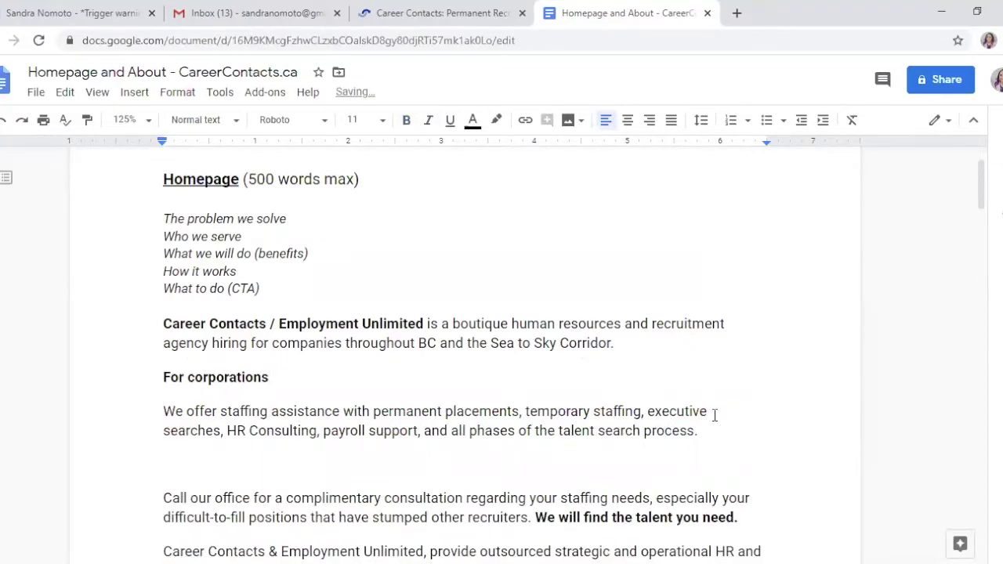
Step: Add the bold heading "For job seekers" above the "Call our office" paragraph, with an empty line below the heading
{"action": "key", "text": "ctrl+b"}
{"action": "type", "text": "For job seekers"}
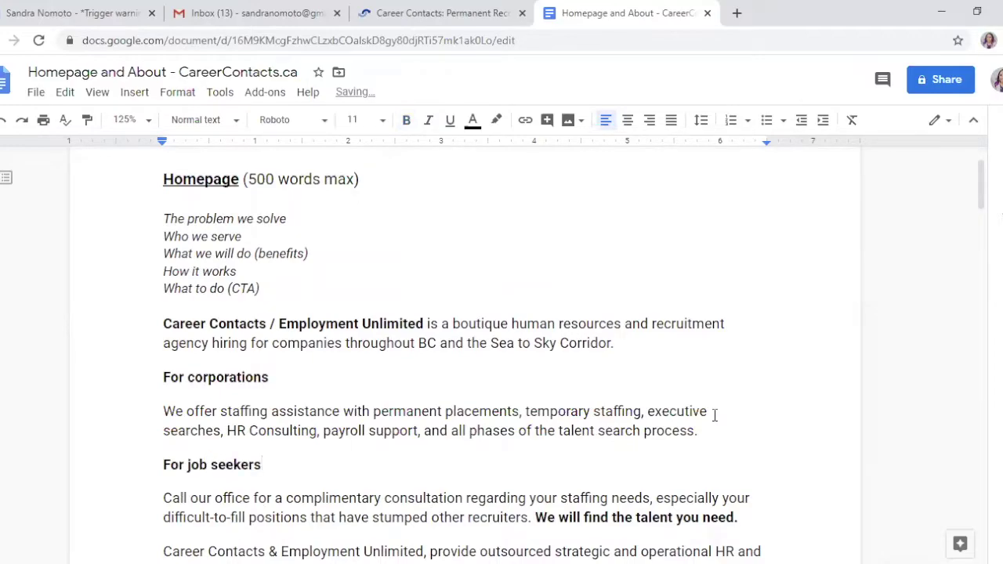
{"action": "key", "text": "Return"}
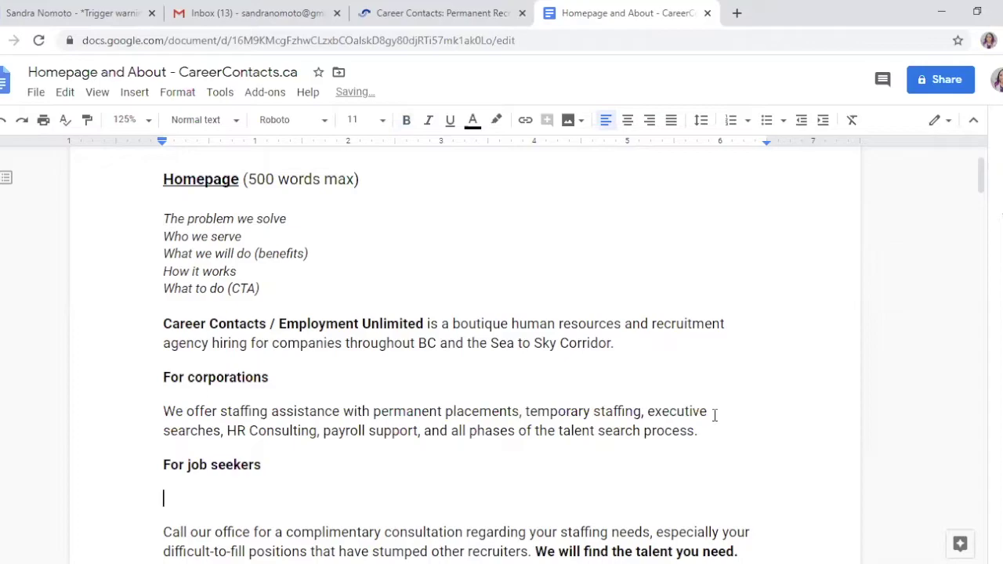
Step: Review the draft sections against the outline's "Who we serve" point
{"action": "scroll", "coordinate": [462, 466], "scroll_direction": "down", "scroll_amount": 2}
{"action": "scroll", "coordinate": [461, 467], "scroll_direction": "up", "scroll_amount": 1}
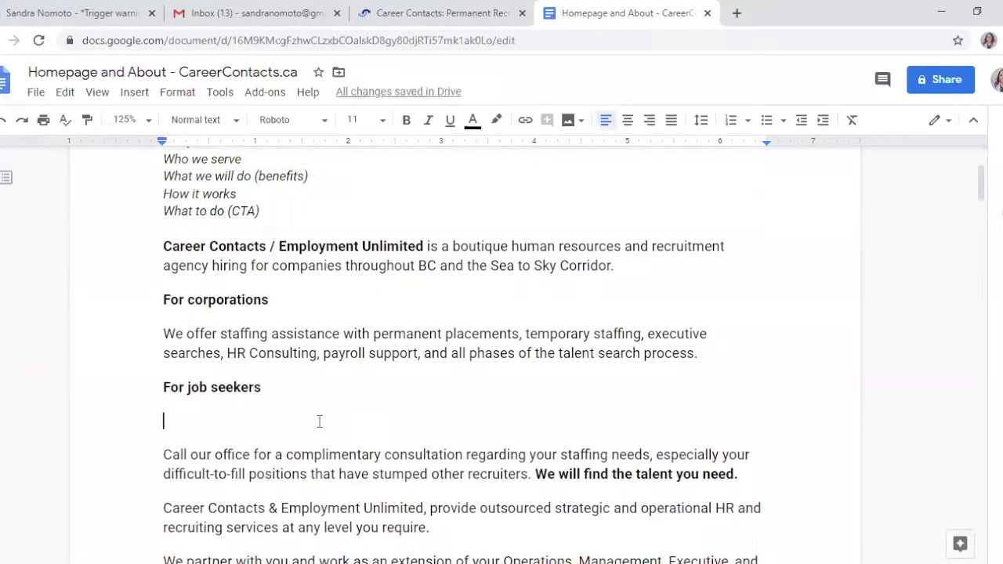
{"action": "scroll", "coordinate": [319, 422], "scroll_direction": "up", "scroll_amount": 1}
{"action": "scroll", "coordinate": [437, 421], "scroll_direction": "down", "scroll_amount": 1}
{"action": "double_click", "coordinate": [184, 422]}
{"action": "left_click", "coordinate": [186, 420]}
{"action": "scroll", "coordinate": [185, 421], "scroll_direction": "up", "scroll_amount": 1}
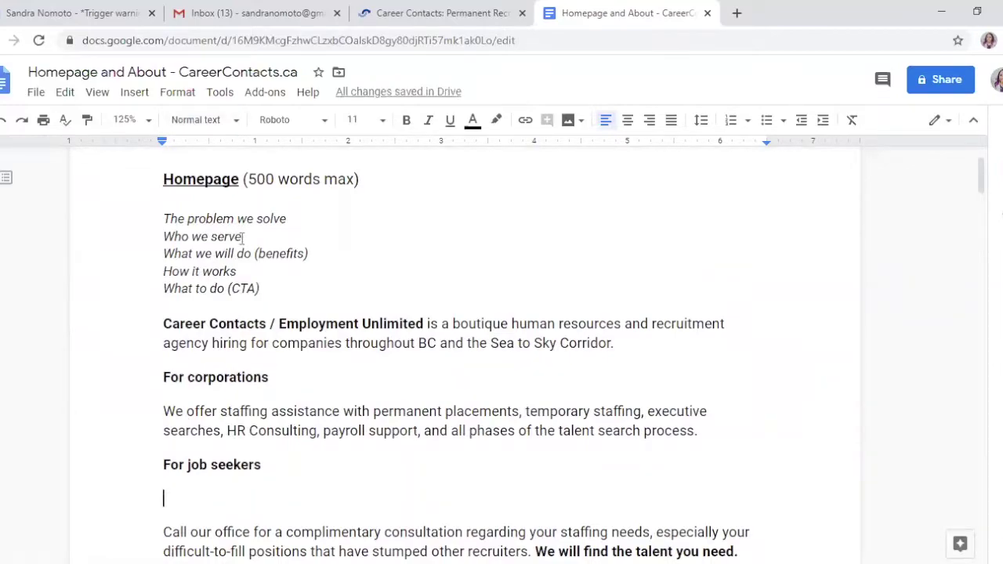
{"action": "triple_click", "coordinate": [149, 240]}
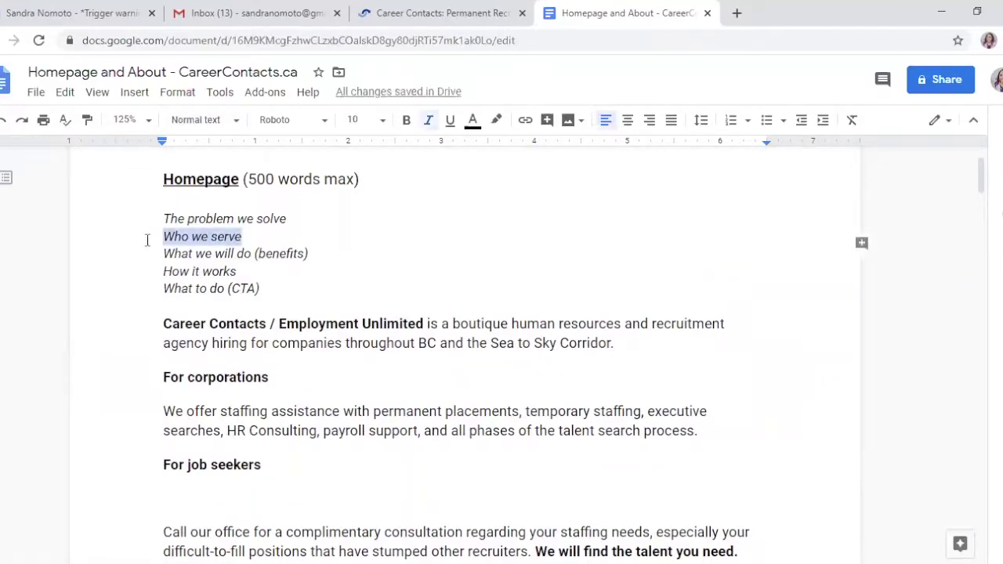
Step: Move the "We partner with you" paragraph to the end of the For corporations section and add a comma after "retention"
{"action": "scroll", "coordinate": [146, 239], "scroll_direction": "down", "scroll_amount": 2}
{"action": "left_click_drag", "start_coordinate": [163, 484], "coordinate": [502, 541]}
{"action": "key", "text": "ctrl+x"}
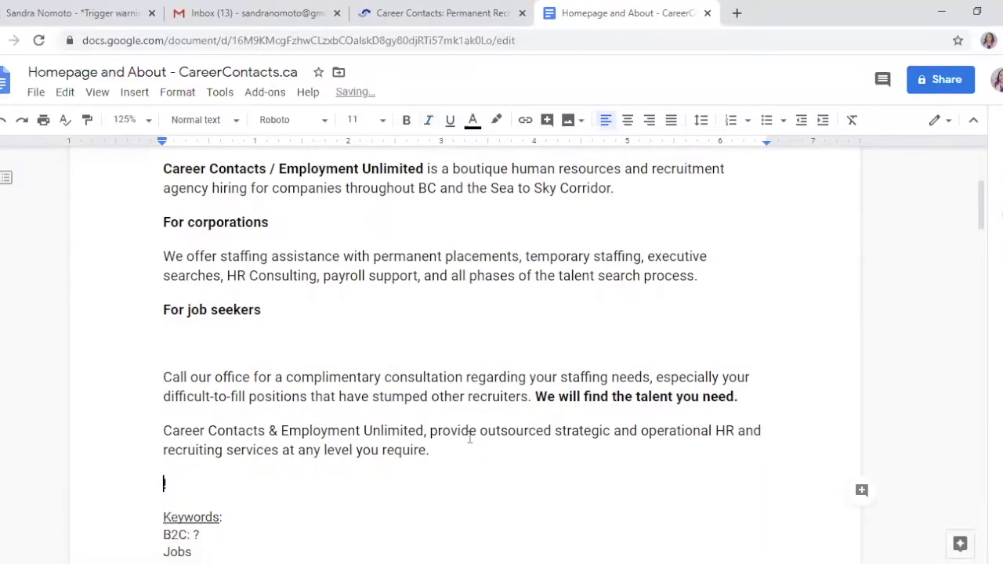
{"action": "scroll", "coordinate": [650, 352], "scroll_direction": "up", "scroll_amount": 1}
{"action": "left_click", "coordinate": [721, 353]}
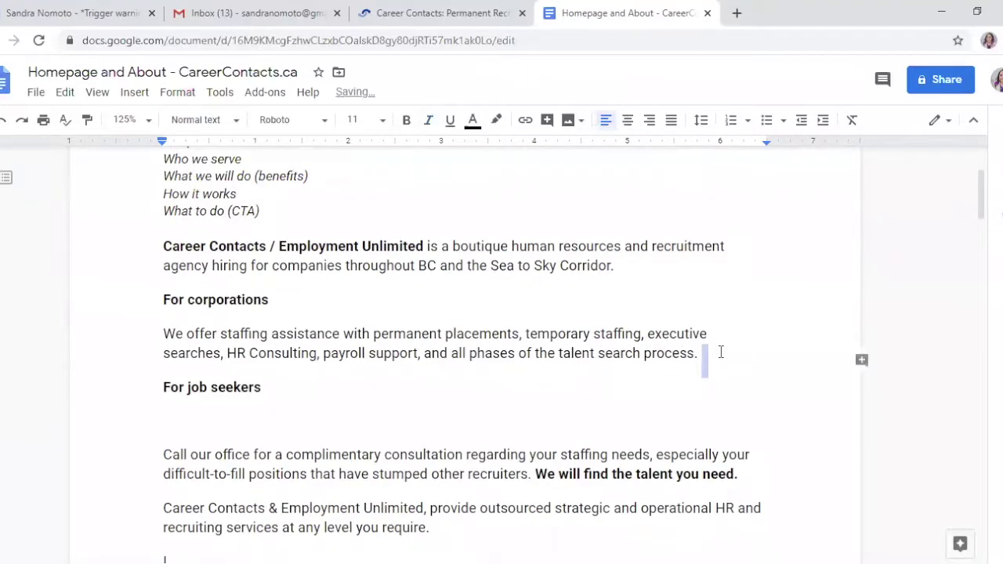
{"action": "key", "text": "Return"}
{"action": "key", "text": "ctrl+v"}
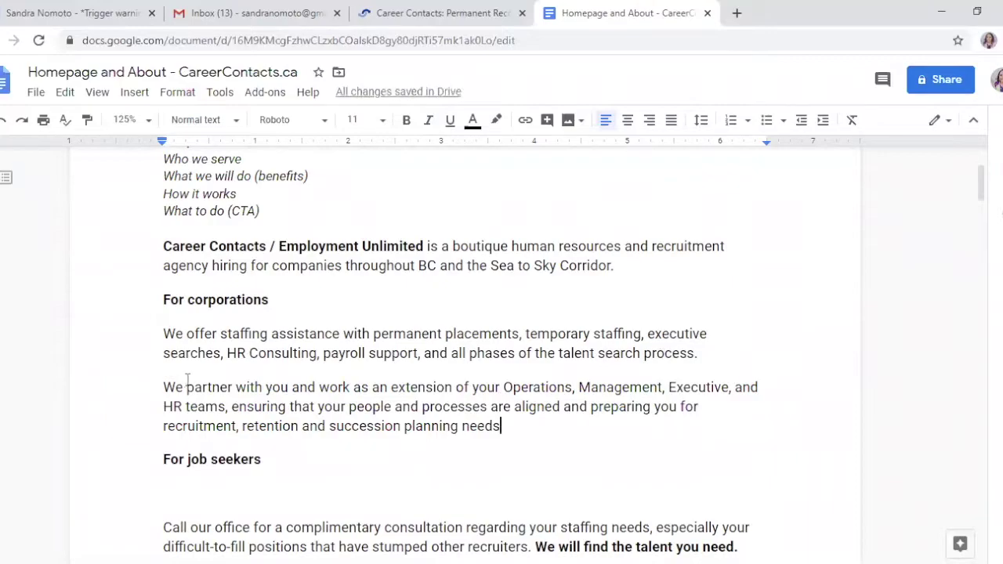
{"action": "left_click", "coordinate": [299, 426]}
{"action": "type", "text": ","}
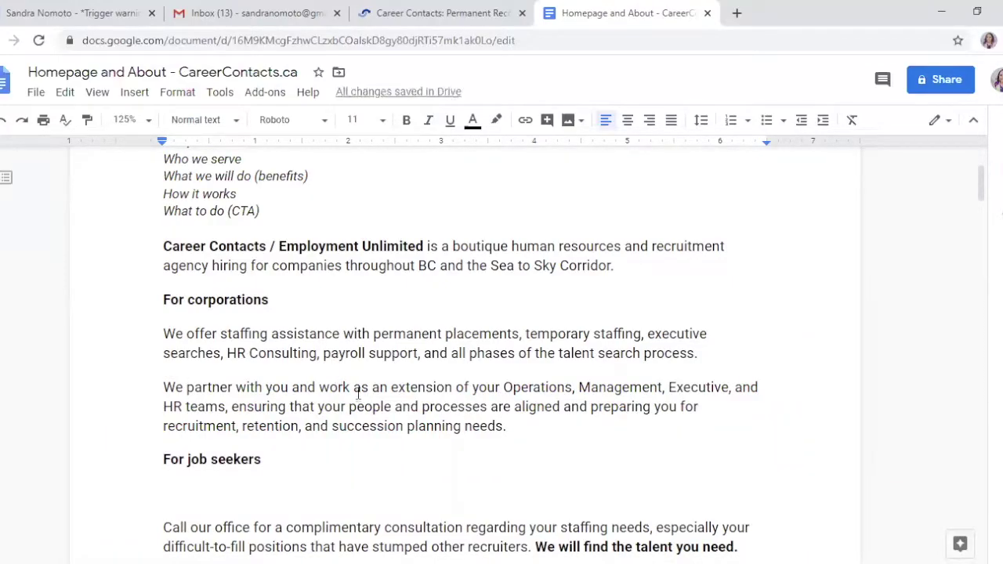
Step: Insert "for companies of all sizes" after "We offer staffing assistance" to cover the "Who we serve" point
{"action": "scroll", "coordinate": [353, 390], "scroll_direction": "up", "scroll_amount": 2}
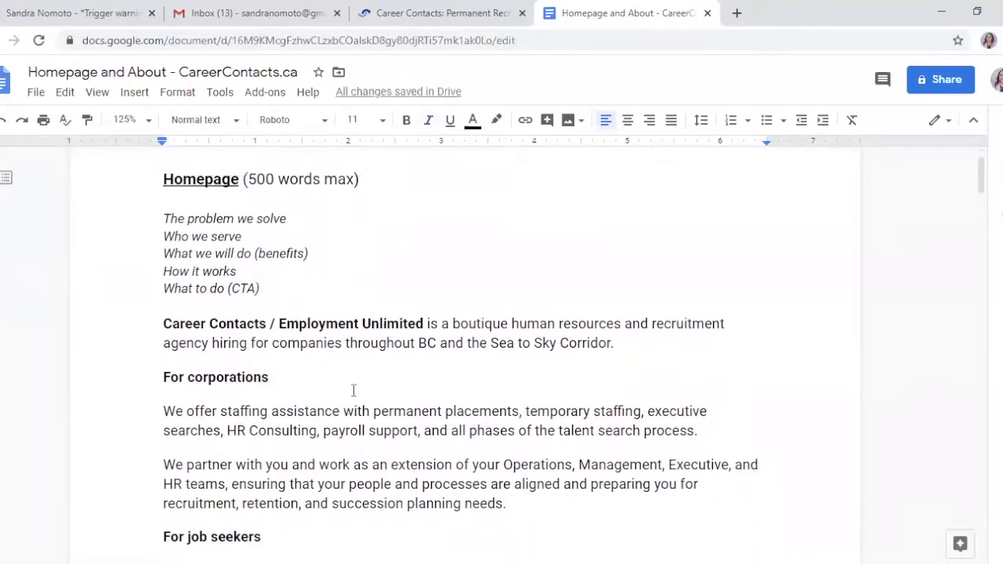
{"action": "scroll", "coordinate": [352, 390], "scroll_direction": "down", "scroll_amount": 2}
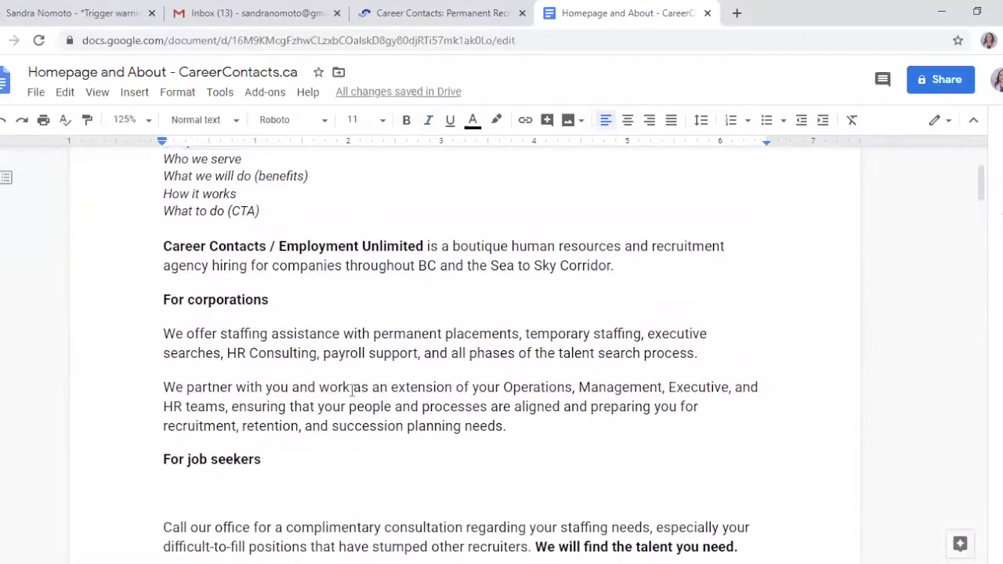
{"action": "left_click_drag", "start_coordinate": [245, 162], "coordinate": [163, 160]}
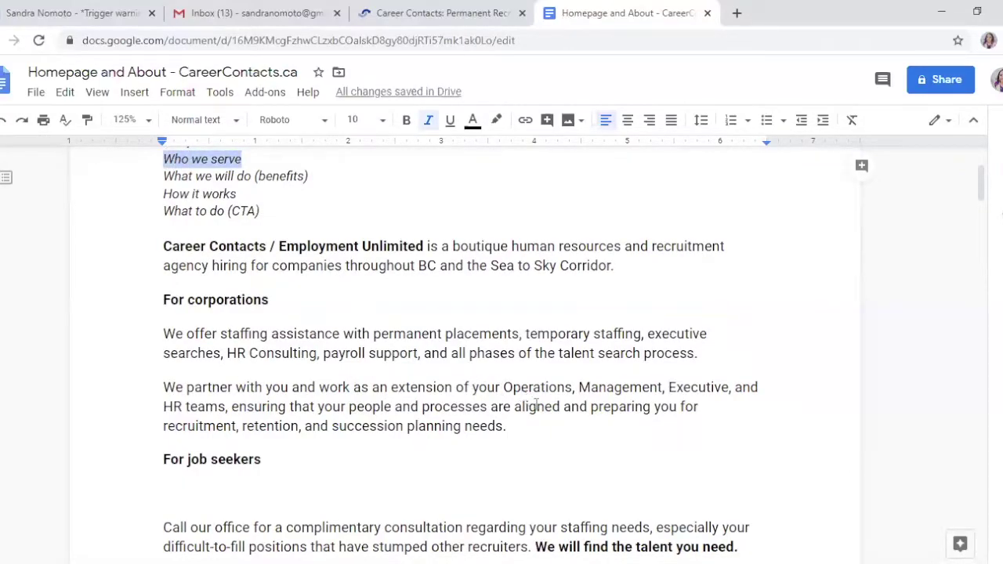
{"action": "left_click", "coordinate": [342, 334]}
{"action": "type", "text": "for companies of al"}
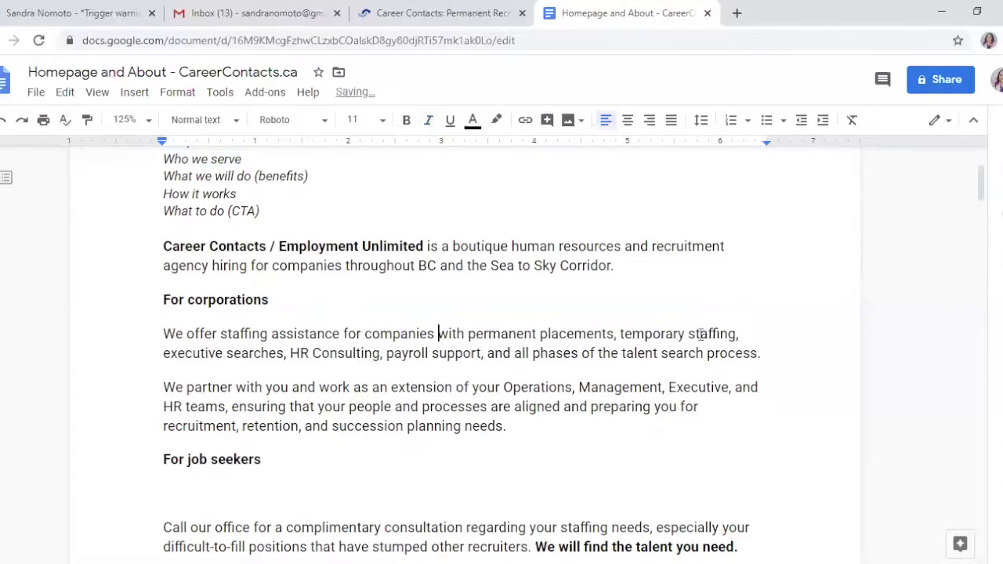
{"action": "type", "text": "l size"}
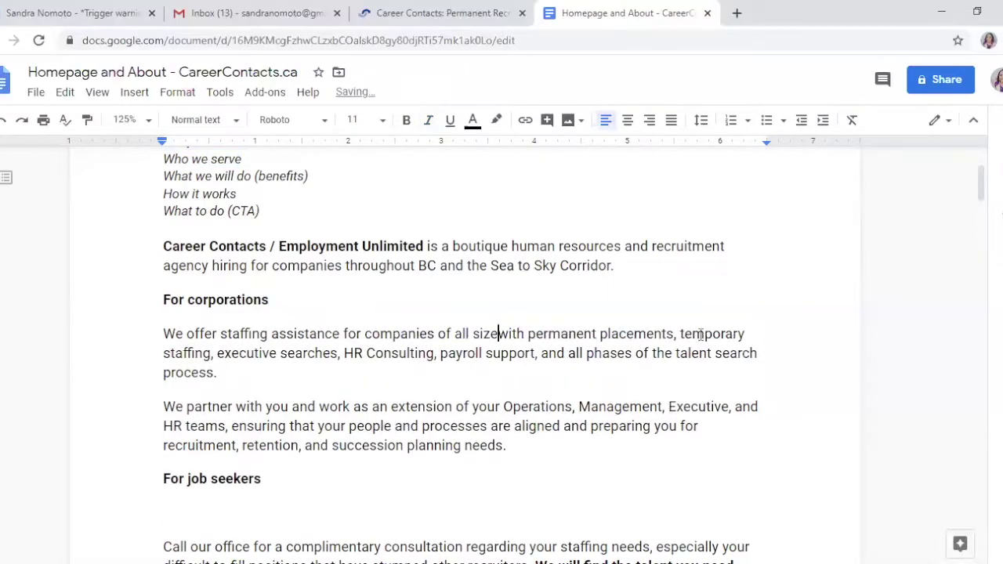
{"action": "type", "text": "s"}
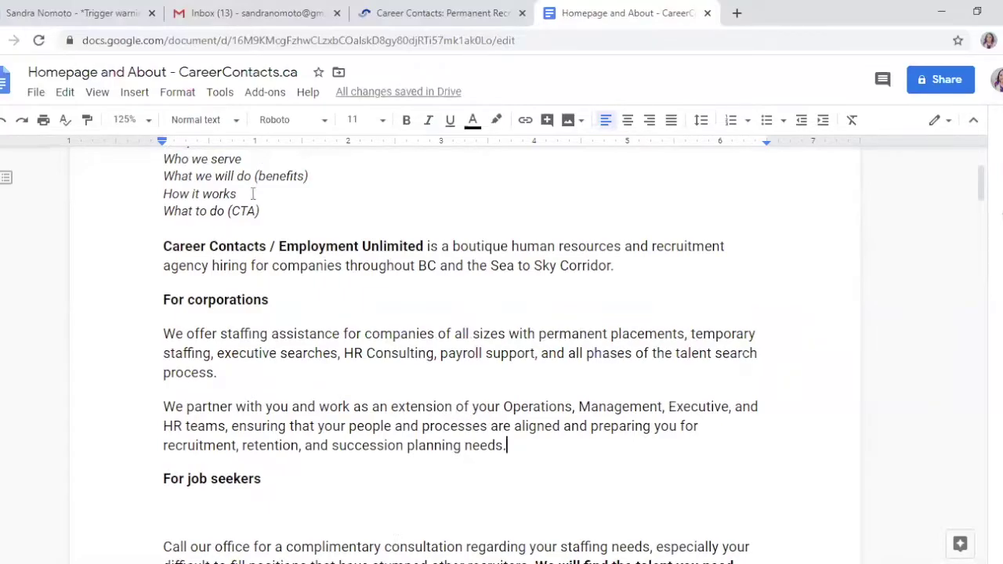
Step: Compare the outline's "How it works" point with the rest of the homepage draft
{"action": "left_click_drag", "start_coordinate": [236, 195], "coordinate": [148, 191]}
{"action": "scroll", "coordinate": [505, 396], "scroll_direction": "down", "scroll_amount": 1}
{"action": "scroll", "coordinate": [506, 398], "scroll_direction": "up", "scroll_amount": 1}
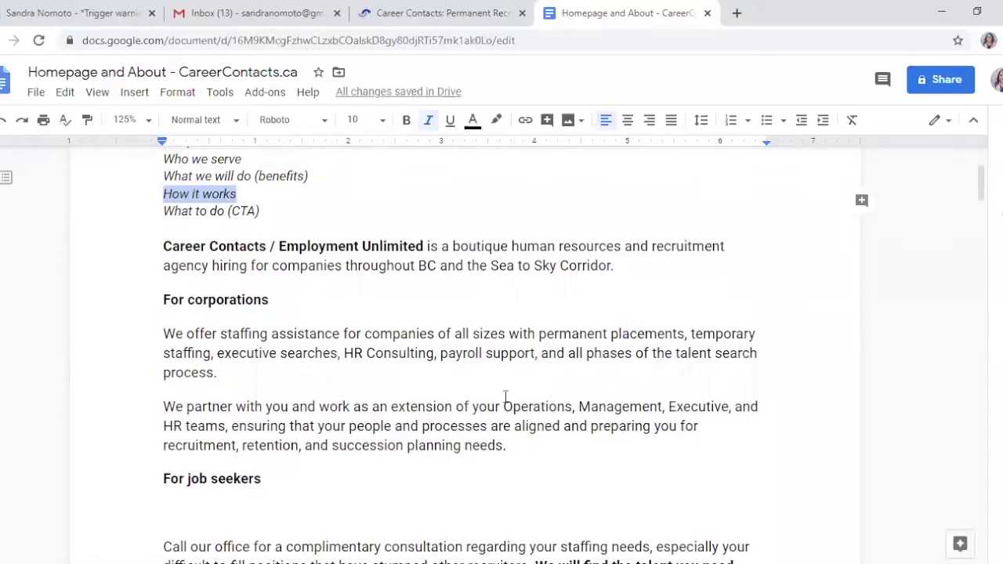
{"action": "scroll", "coordinate": [505, 396], "scroll_direction": "down", "scroll_amount": 1}
{"action": "scroll", "coordinate": [506, 397], "scroll_direction": "down", "scroll_amount": 1}
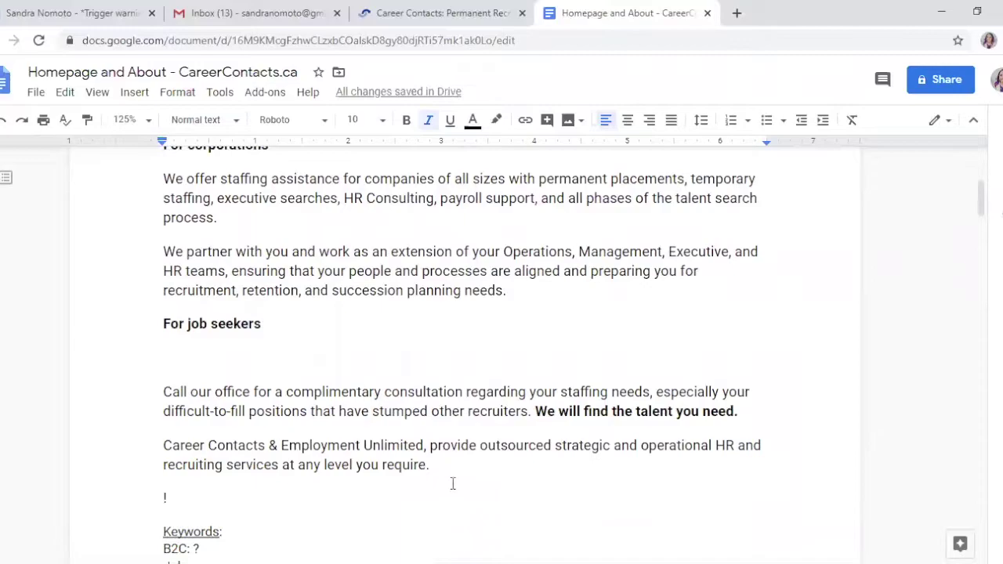
{"action": "scroll", "coordinate": [441, 464], "scroll_direction": "up", "scroll_amount": 3}
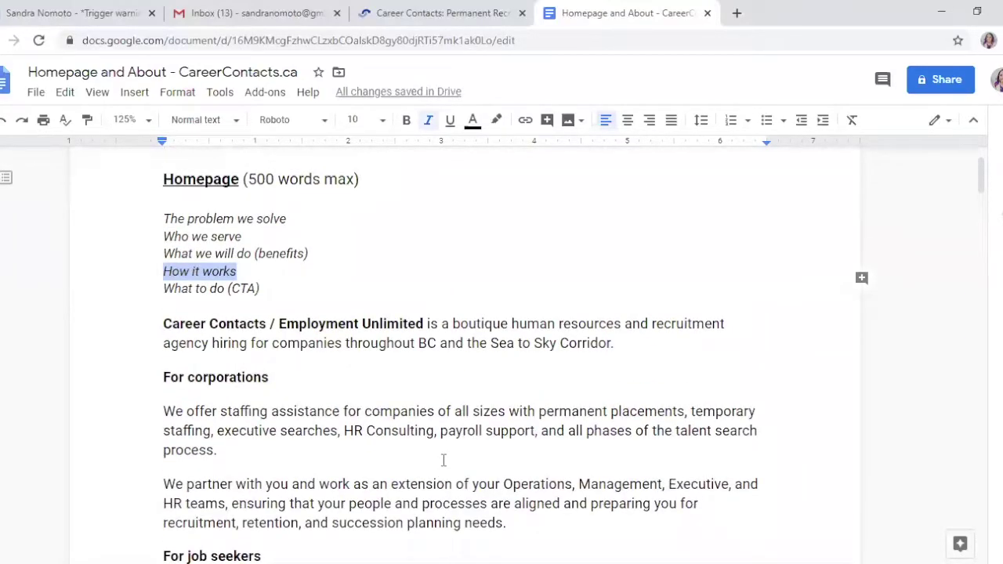
{"action": "scroll", "coordinate": [442, 460], "scroll_direction": "down", "scroll_amount": 1}
{"action": "scroll", "coordinate": [442, 460], "scroll_direction": "down", "scroll_amount": 1}
{"action": "scroll", "coordinate": [443, 460], "scroll_direction": "down", "scroll_amount": 1}
{"action": "scroll", "coordinate": [443, 462], "scroll_direction": "up", "scroll_amount": 1}
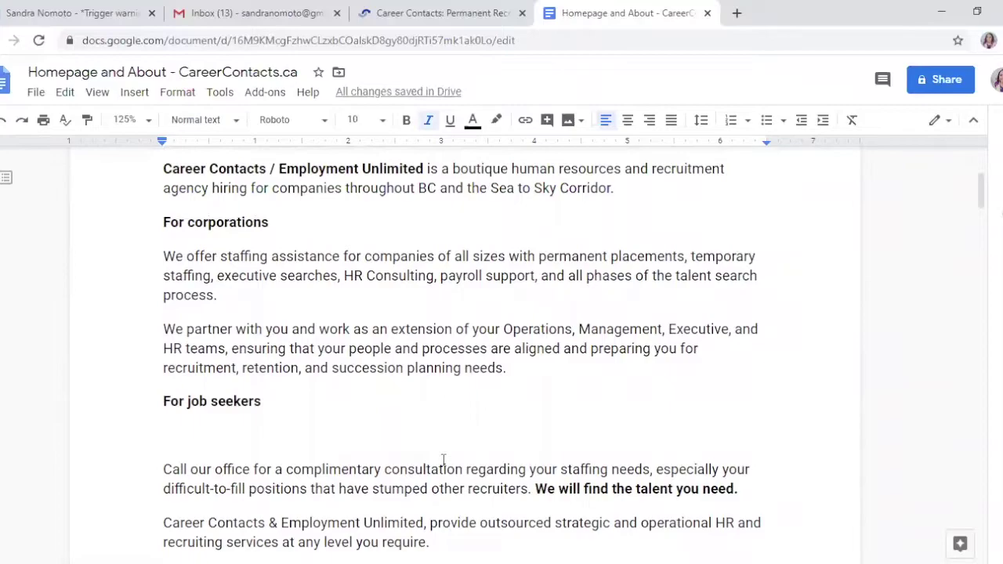
Step: Move the "Career Contacts & Employment Unlimited, provide outsourced strategic" paragraph to the end of the For corporations section
{"action": "scroll", "coordinate": [443, 460], "scroll_direction": "down", "scroll_amount": 1}
{"action": "left_click_drag", "start_coordinate": [452, 468], "coordinate": [166, 445]}
{"action": "key", "text": "ctrl+c"}
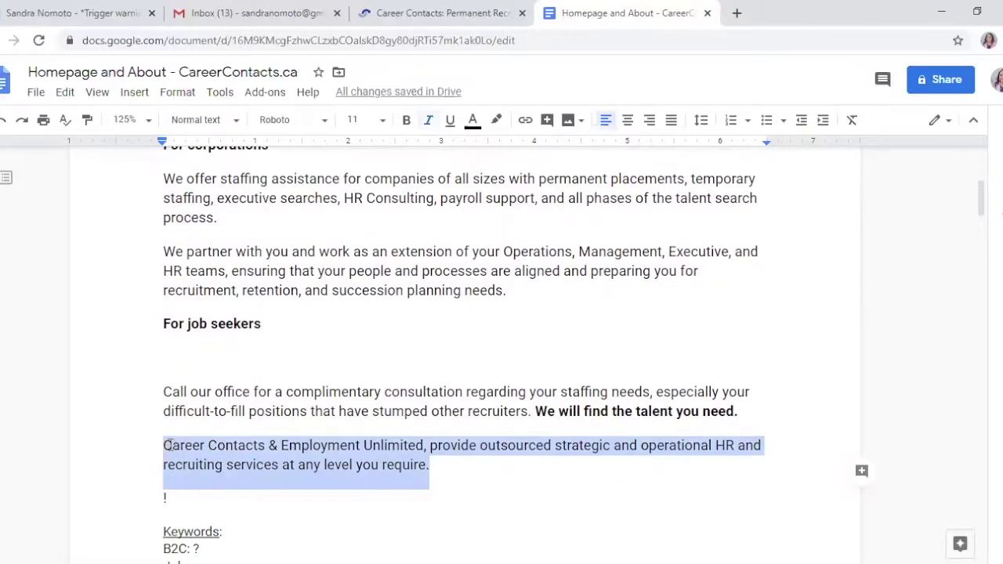
{"action": "key", "text": "BackSpace"}
{"action": "left_click", "coordinate": [564, 289]}
{"action": "key", "text": "Return"}
{"action": "key", "text": "ctrl+v"}
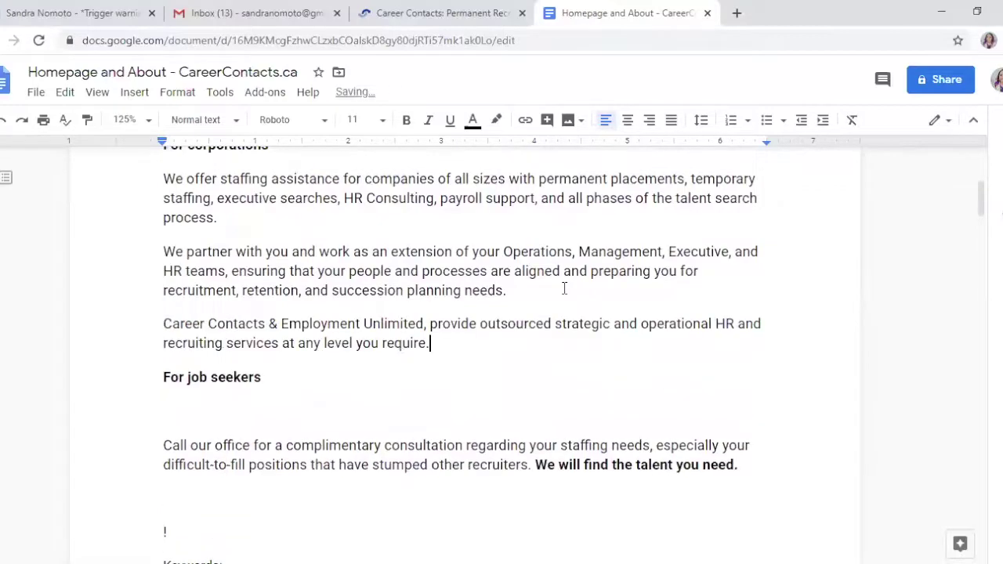
Step: Move "Career Contacts & Employment Unlimited" below the "Call our office" paragraph and start the "provide outsourced strategic" sentence with "We" instead
{"action": "scroll", "coordinate": [432, 317], "scroll_direction": "up", "scroll_amount": 1}
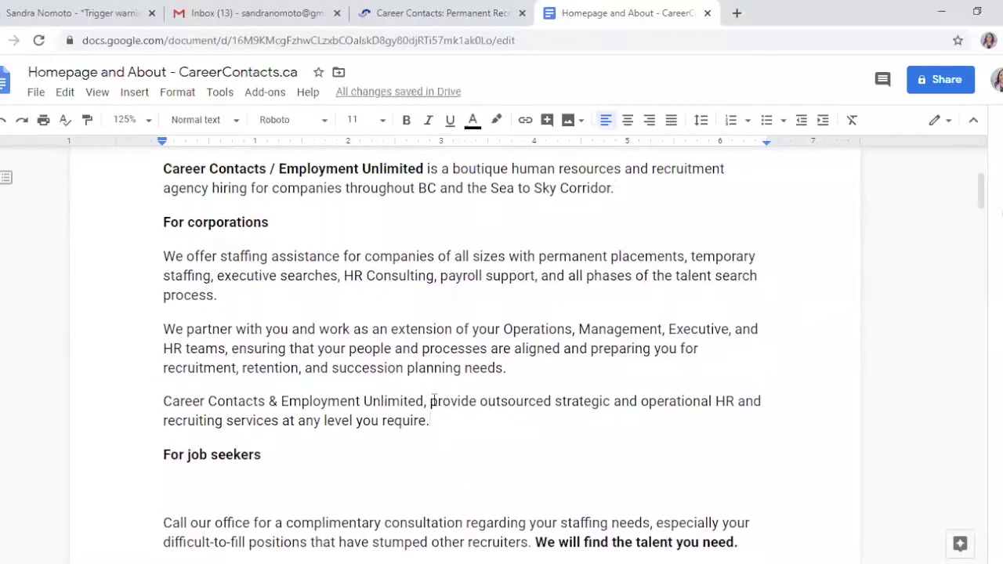
{"action": "left_click_drag", "start_coordinate": [369, 401], "coordinate": [134, 394]}
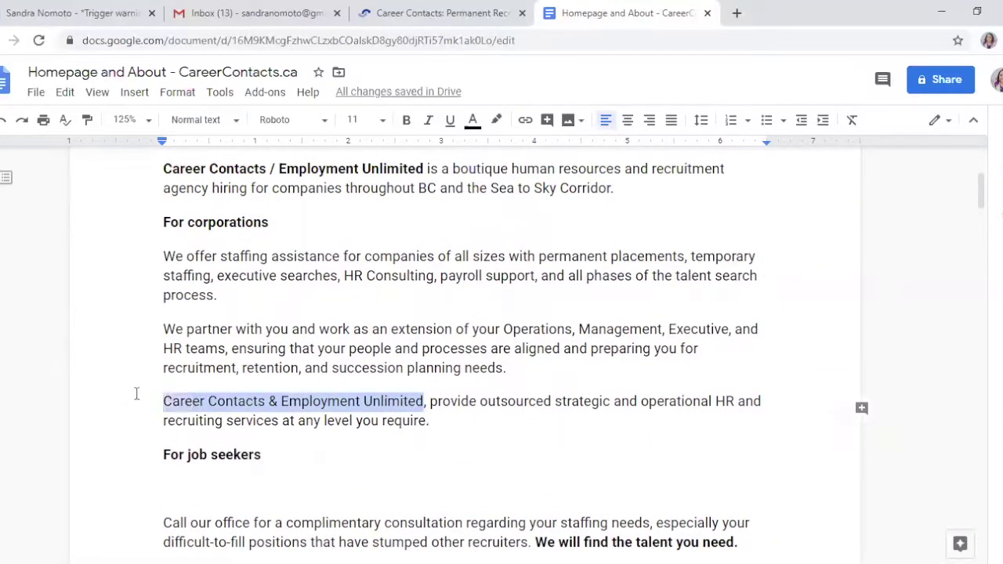
{"action": "key", "text": "ctrl+x"}
{"action": "key", "text": "Down"}
{"action": "key", "text": "End"}
{"action": "key", "text": "Return"}
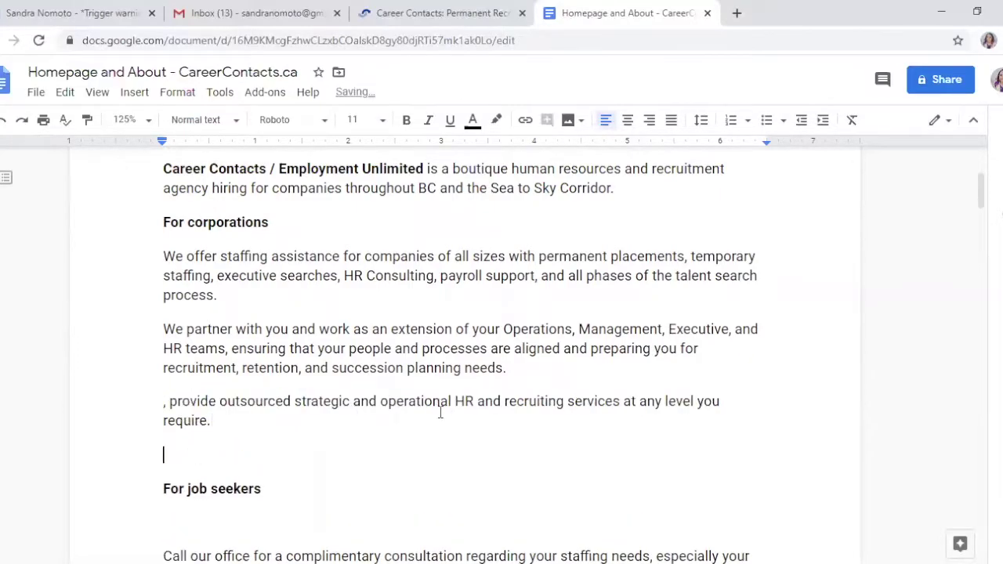
{"action": "key", "text": "ctrl+v"}
{"action": "key", "text": "ctrl+z"}
{"action": "scroll", "coordinate": [415, 431], "scroll_direction": "down", "scroll_amount": 2}
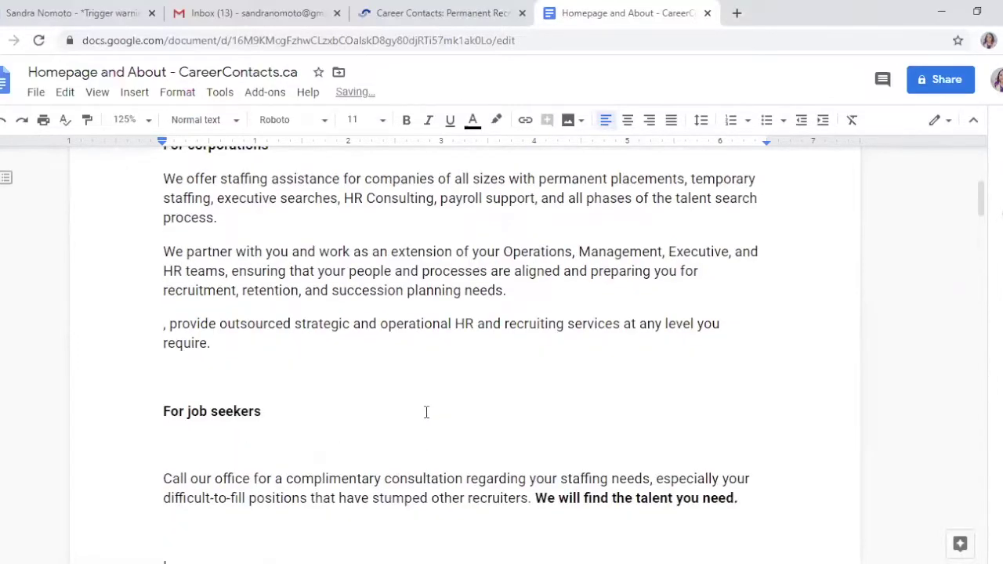
{"action": "key", "text": "ctrl+v"}
{"action": "scroll", "coordinate": [235, 313], "scroll_direction": "up", "scroll_amount": 1}
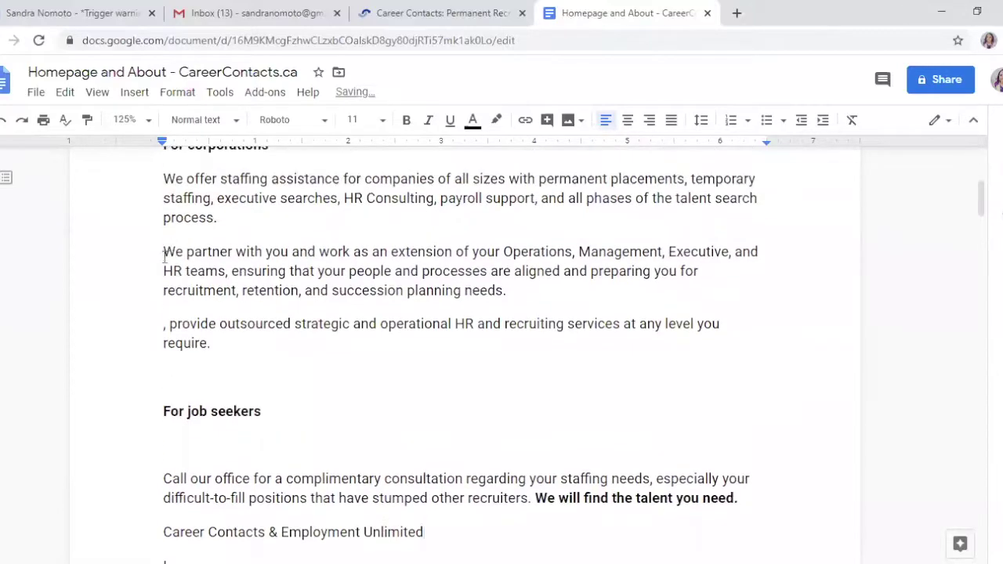
{"action": "left_click", "coordinate": [149, 323]}
{"action": "type", "text": "We"}
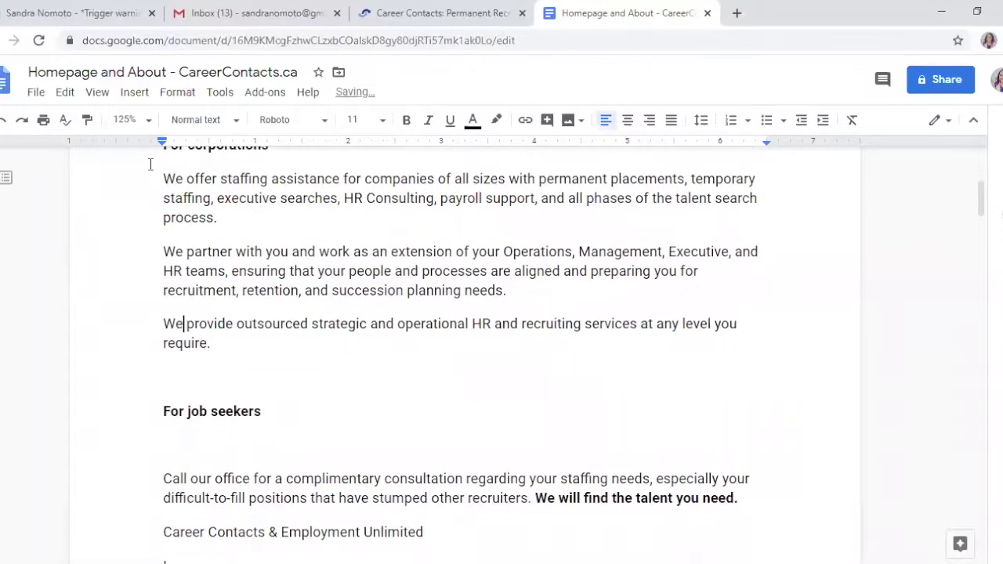
Step: Join the "We provide outsourced strategic" sentence onto the end of the "We partner with you" paragraph
{"action": "scroll", "coordinate": [293, 483], "scroll_direction": "up", "scroll_amount": 2}
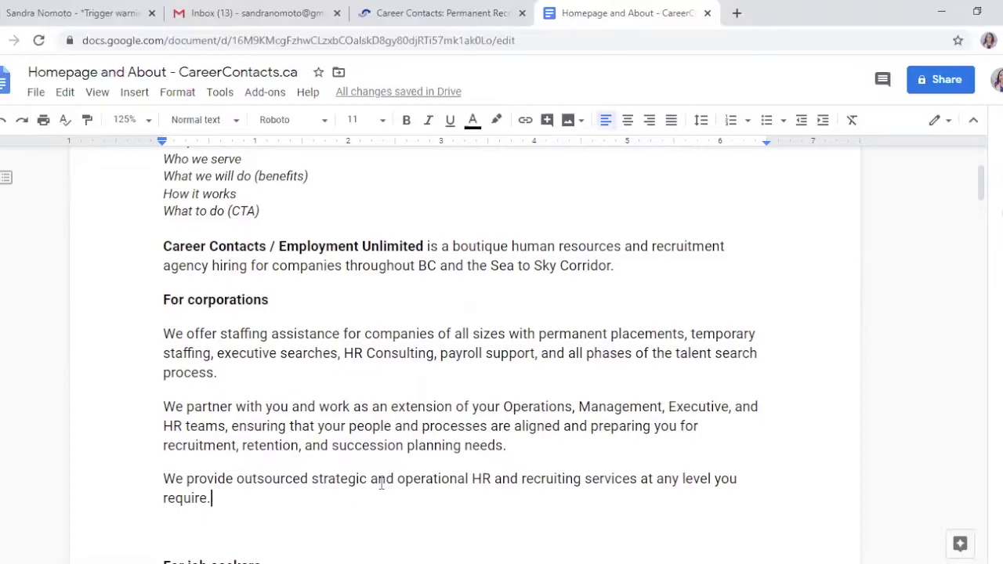
{"action": "left_click", "coordinate": [511, 443]}
{"action": "left_click_drag", "start_coordinate": [228, 501], "coordinate": [134, 482]}
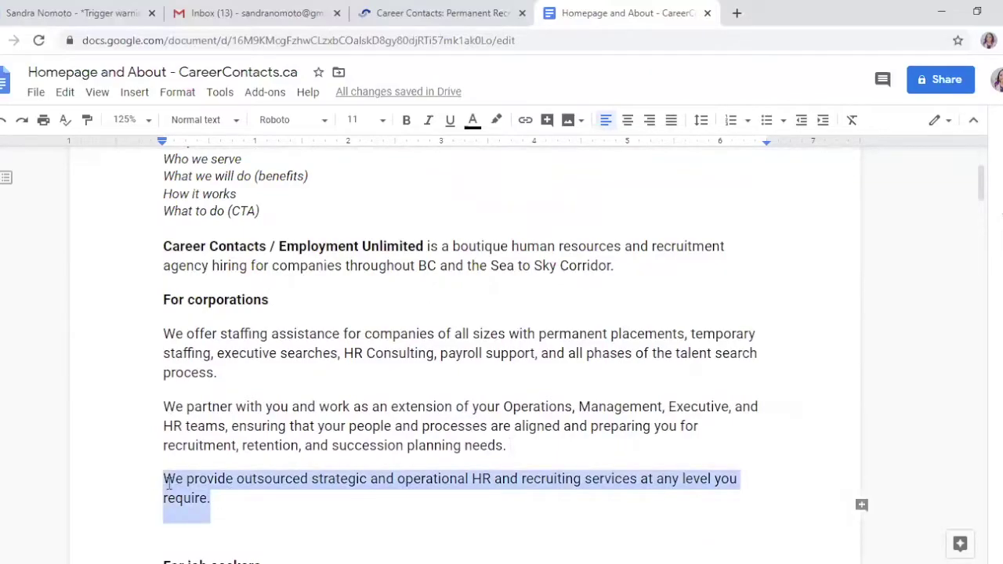
{"action": "left_click", "coordinate": [511, 445]}
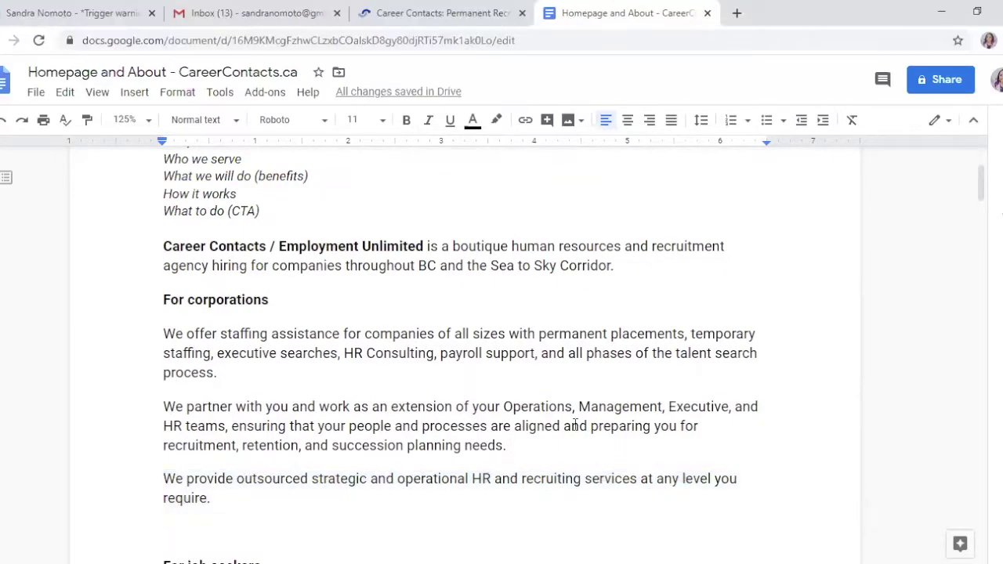
{"action": "key", "text": "Delete"}
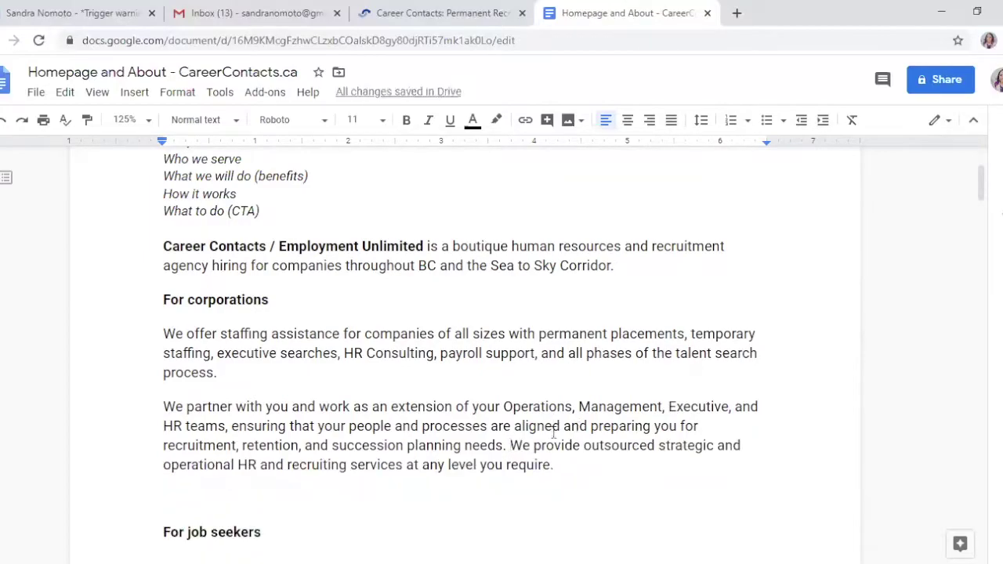
Step: Move the "Call our office" paragraph to the end of the For corporations section, directly above the "For job seekers" heading
{"action": "scroll", "coordinate": [225, 286], "scroll_direction": "up", "scroll_amount": 1}
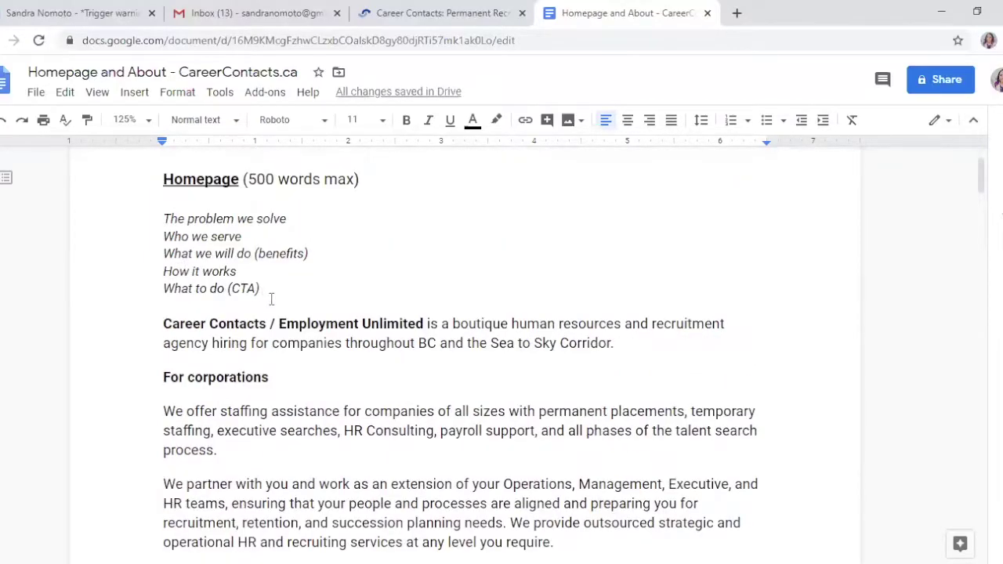
{"action": "scroll", "coordinate": [271, 299], "scroll_direction": "down", "scroll_amount": 2}
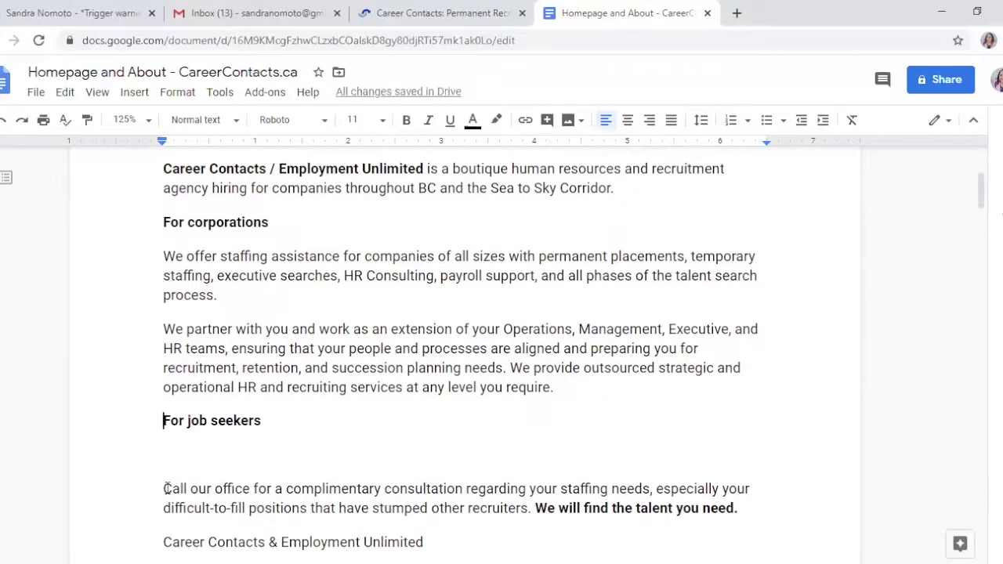
{"action": "scroll", "coordinate": [181, 482], "scroll_direction": "down", "scroll_amount": 1}
{"action": "triple_click", "coordinate": [376, 424]}
{"action": "key", "text": "ctrl+c"}
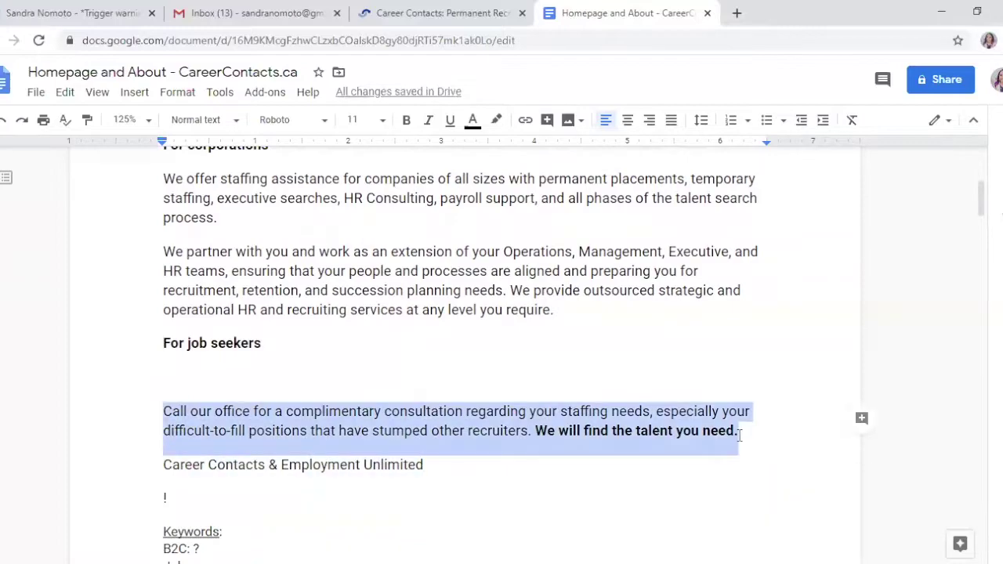
{"action": "scroll", "coordinate": [374, 475], "scroll_direction": "up", "scroll_amount": 1}
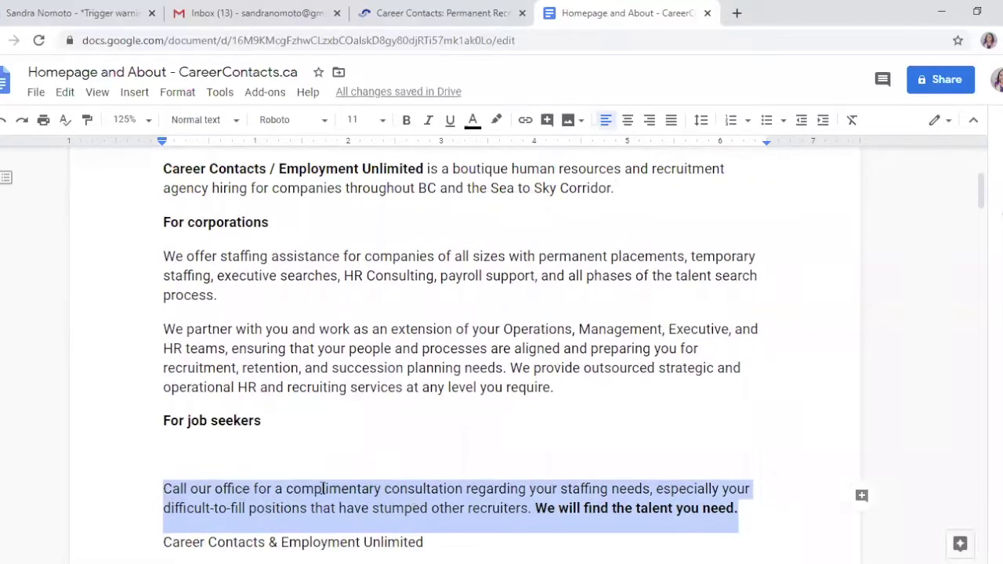
{"action": "key", "text": "BackSpace"}
{"action": "key", "text": "Up"}
{"action": "key", "text": "Up"}
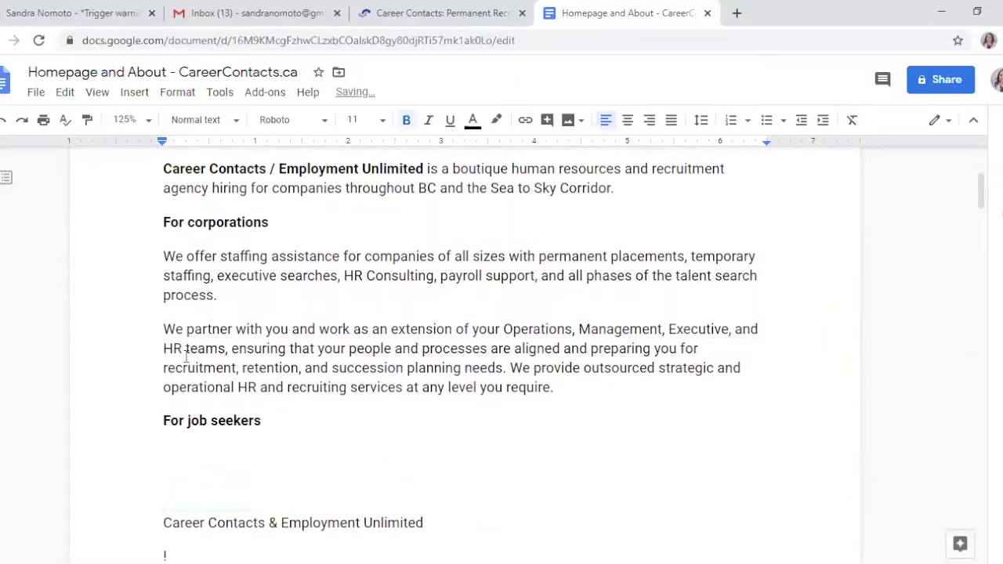
{"action": "key", "text": "ctrl+v"}
{"action": "key", "text": "Return"}
Step: Remove the Contact Us hyperlink from the bold sentence "We will find the talent you need."
{"action": "scroll", "coordinate": [518, 403], "scroll_direction": "down", "scroll_amount": 4}
{"action": "scroll", "coordinate": [519, 399], "scroll_direction": "up", "scroll_amount": 3}
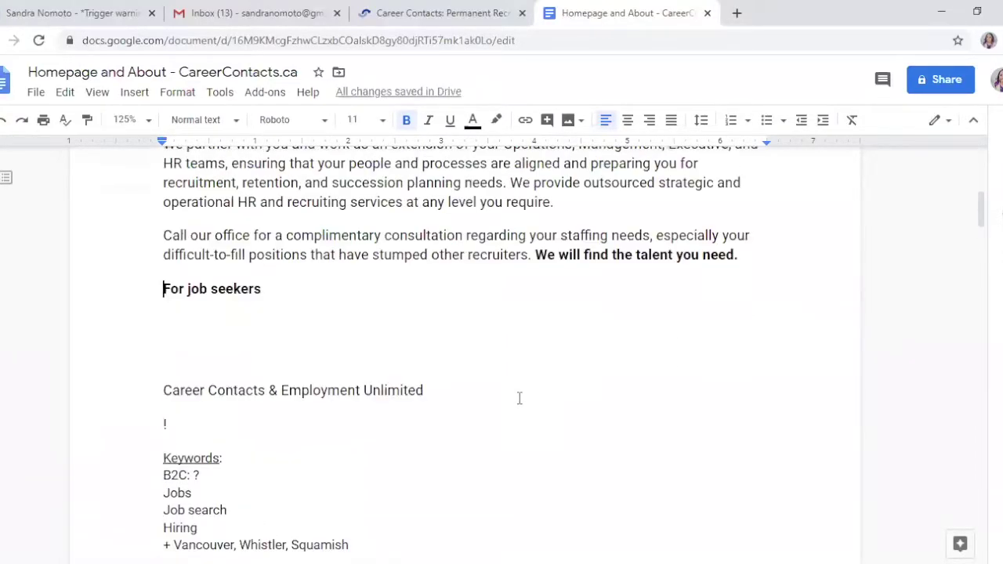
{"action": "left_click_drag", "start_coordinate": [536, 362], "coordinate": [684, 364]}
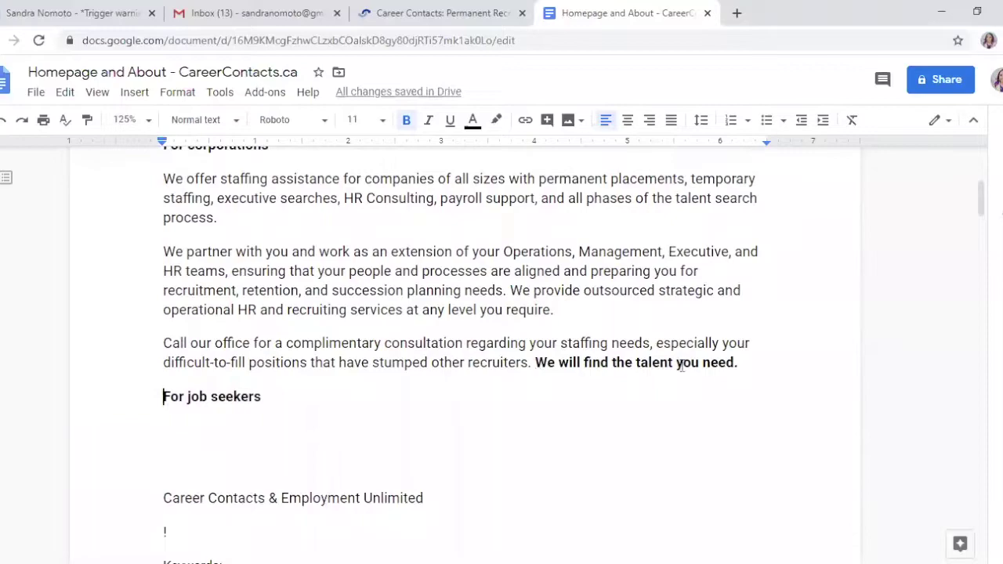
{"action": "left_click", "coordinate": [571, 347]}
{"action": "left_click", "coordinate": [676, 362]}
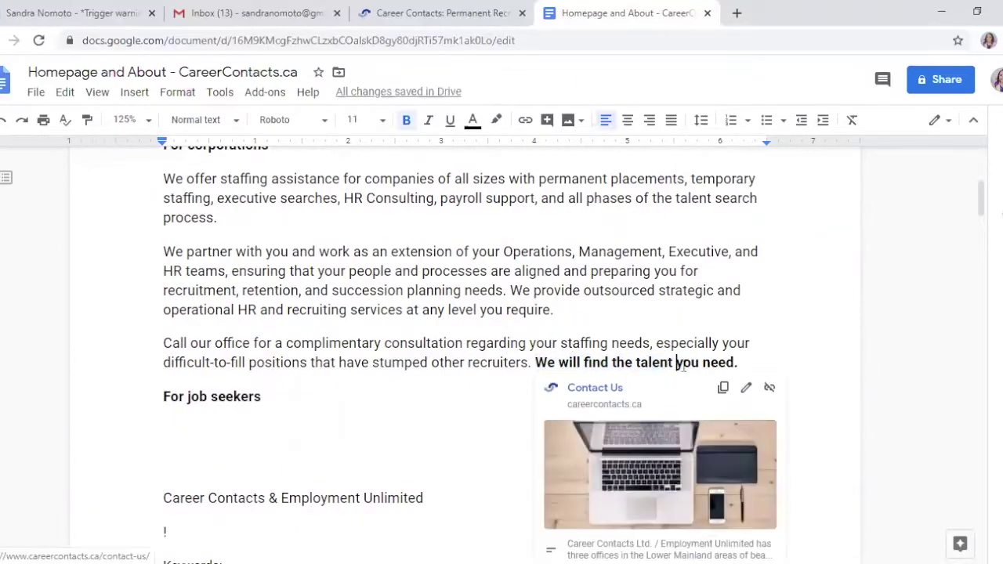
{"action": "left_click", "coordinate": [770, 390]}
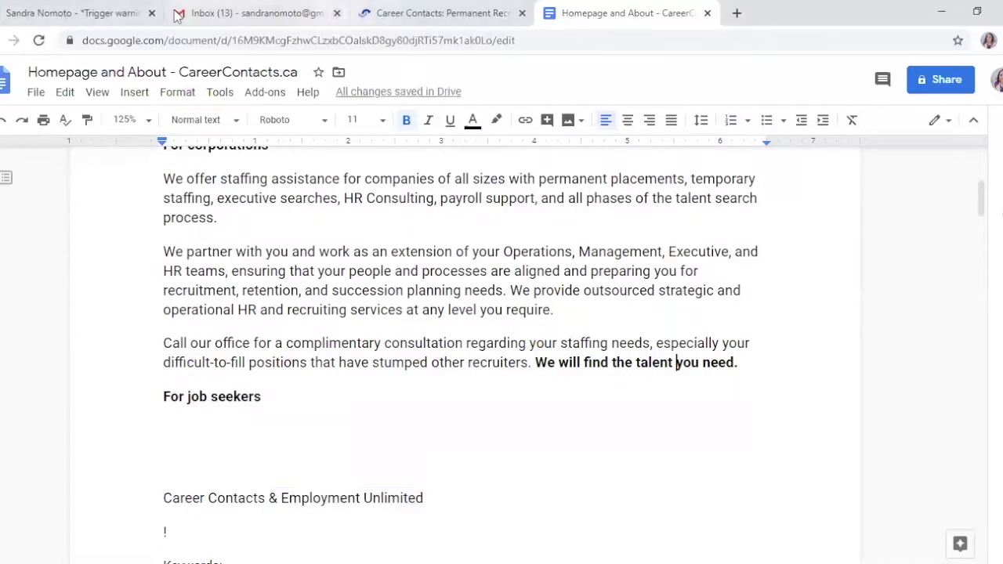
{"action": "left_click", "coordinate": [439, 13]}
{"action": "scroll", "coordinate": [573, 313], "scroll_direction": "down", "scroll_amount": 2}
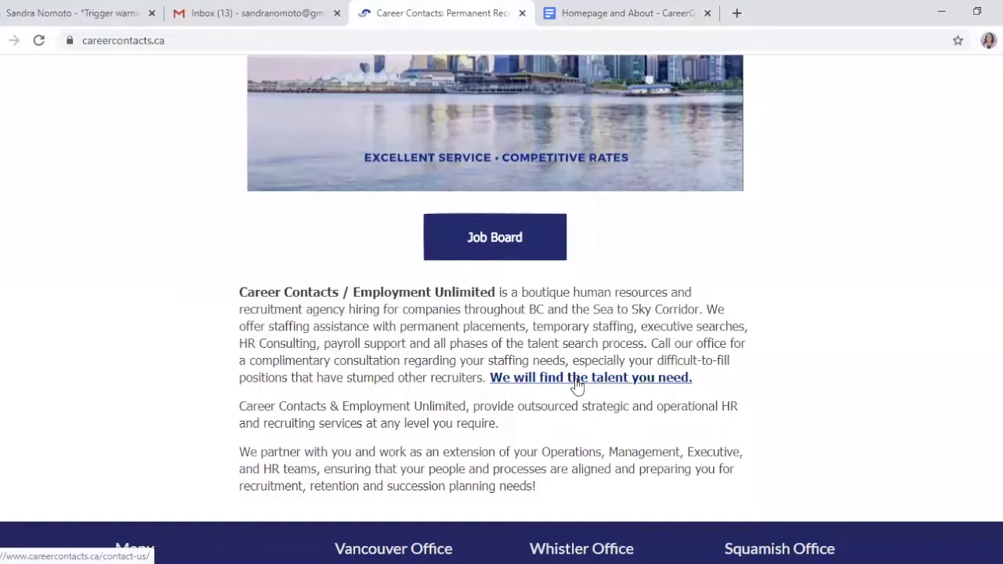
{"action": "scroll", "coordinate": [576, 384], "scroll_direction": "down", "scroll_amount": 2}
{"action": "scroll", "coordinate": [576, 384], "scroll_direction": "down", "scroll_amount": 1}
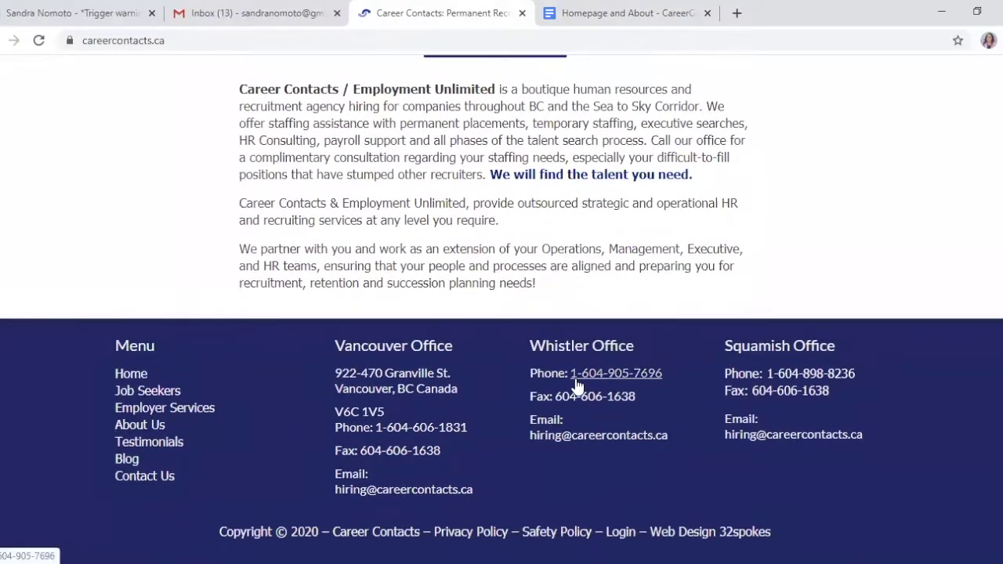
{"action": "scroll", "coordinate": [576, 384], "scroll_direction": "up", "scroll_amount": 1}
{"action": "scroll", "coordinate": [576, 381], "scroll_direction": "down", "scroll_amount": 1}
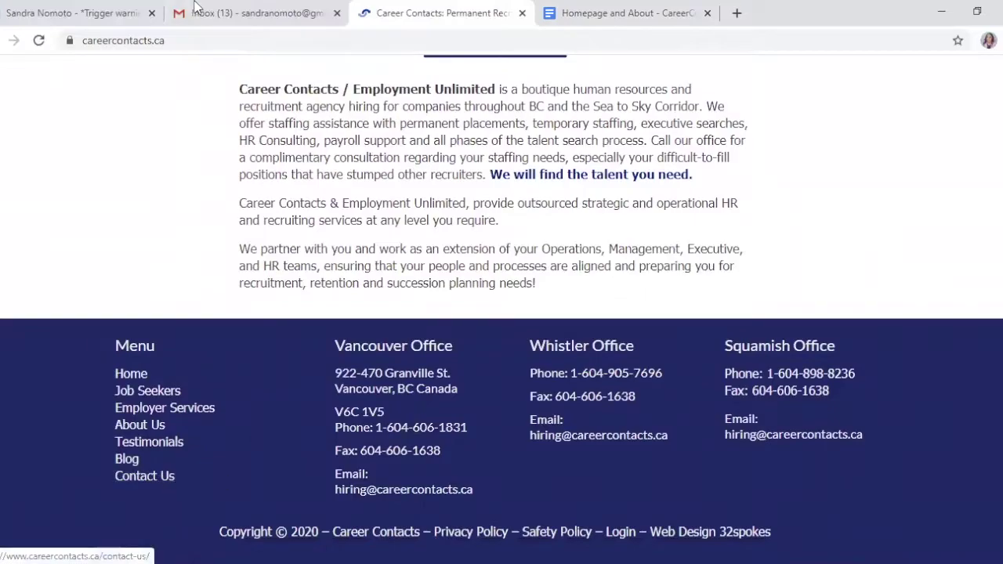
{"action": "left_click", "coordinate": [619, 13]}
{"action": "left_click_drag", "start_coordinate": [249, 342], "coordinate": [139, 342]}
{"action": "key", "text": "ctrl+k"}
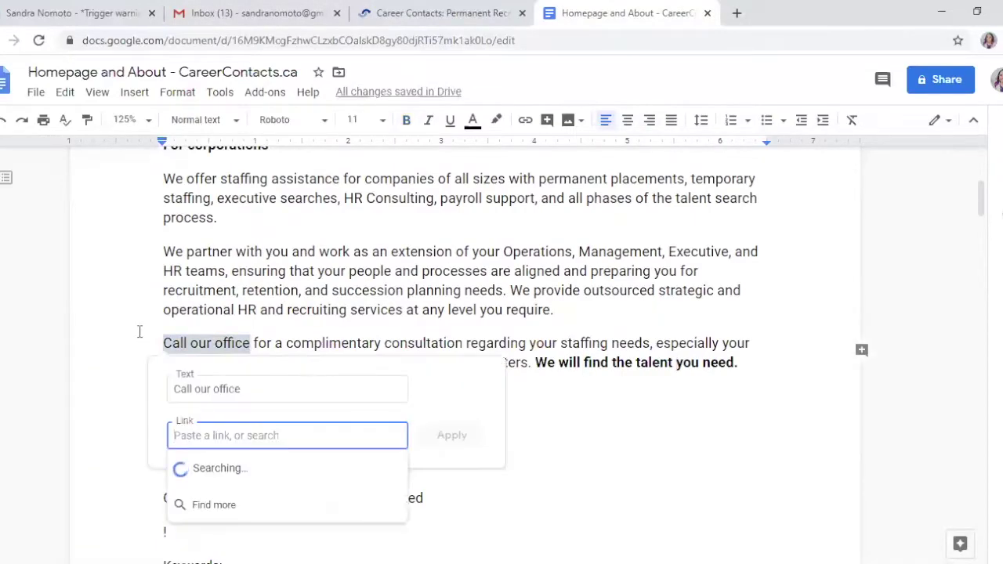
{"action": "type", "text": "https://www.careercontacts.ca/contact-us"}
{"action": "key", "text": "Return"}
Step: Replace "We" before "will find the talent you need" with "Career Contacts / Employment Unlimited" and make the whole sentence bold
{"action": "scroll", "coordinate": [138, 331], "scroll_direction": "up", "scroll_amount": 1}
{"action": "double_click", "coordinate": [545, 440]}
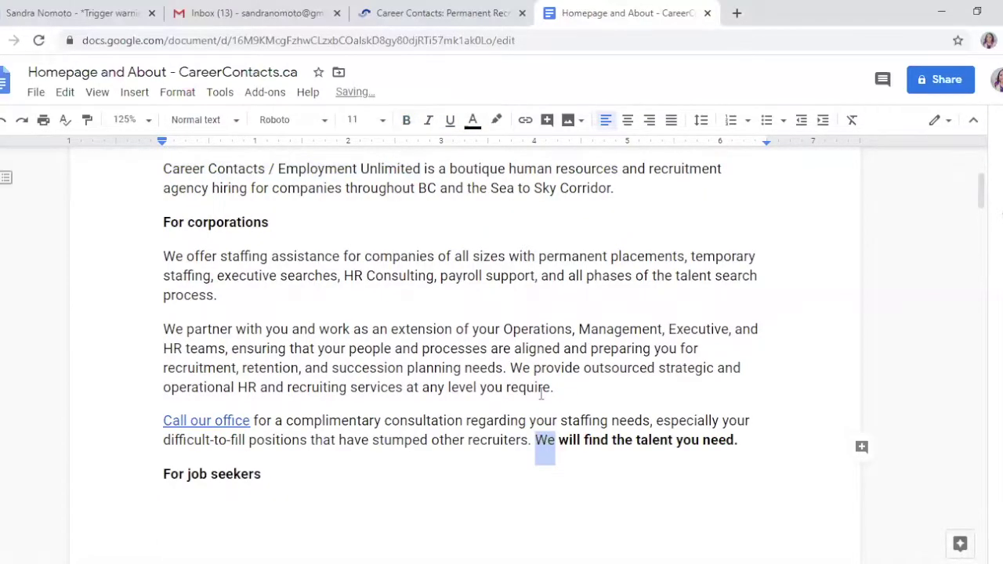
{"action": "type", "text": "https://www.careercontacts.ca/contact-us/"}
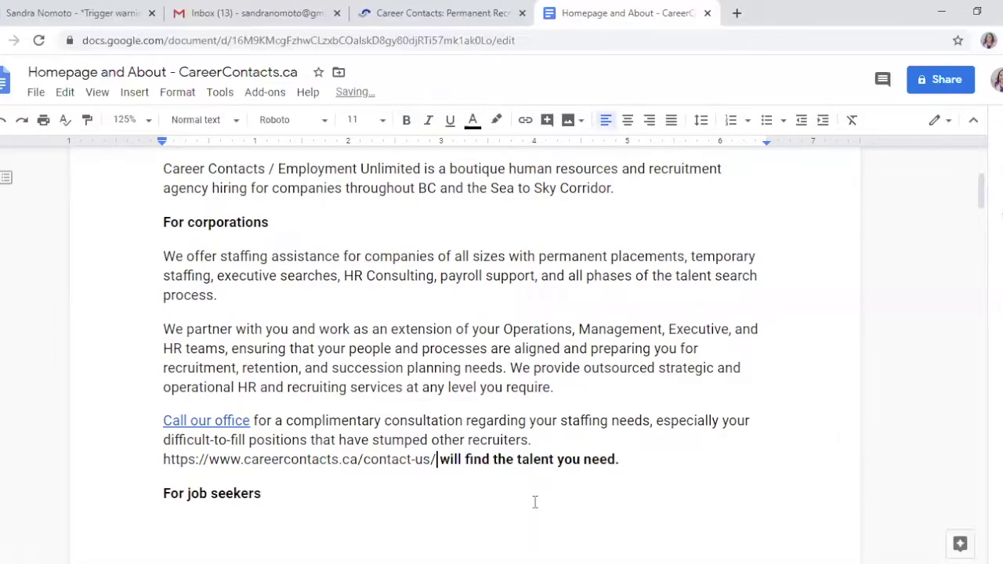
{"action": "key", "text": "ctrl+z"}
{"action": "type", "text": "Career Contacts / Employment Unlimited"}
{"action": "left_click_drag", "start_coordinate": [439, 462], "coordinate": [536, 441]}
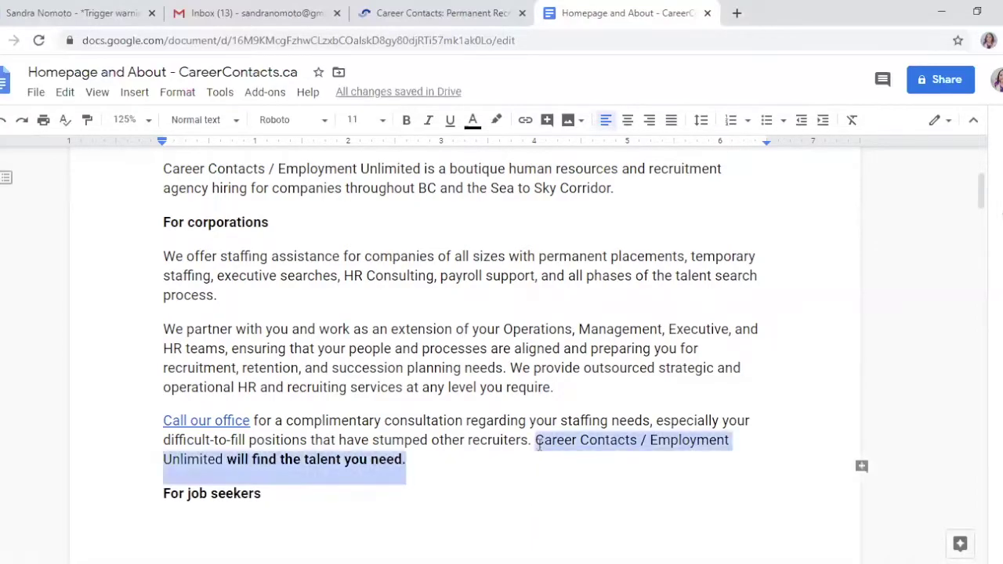
{"action": "key", "text": "ctrl+b"}
{"action": "left_click", "coordinate": [363, 368]}
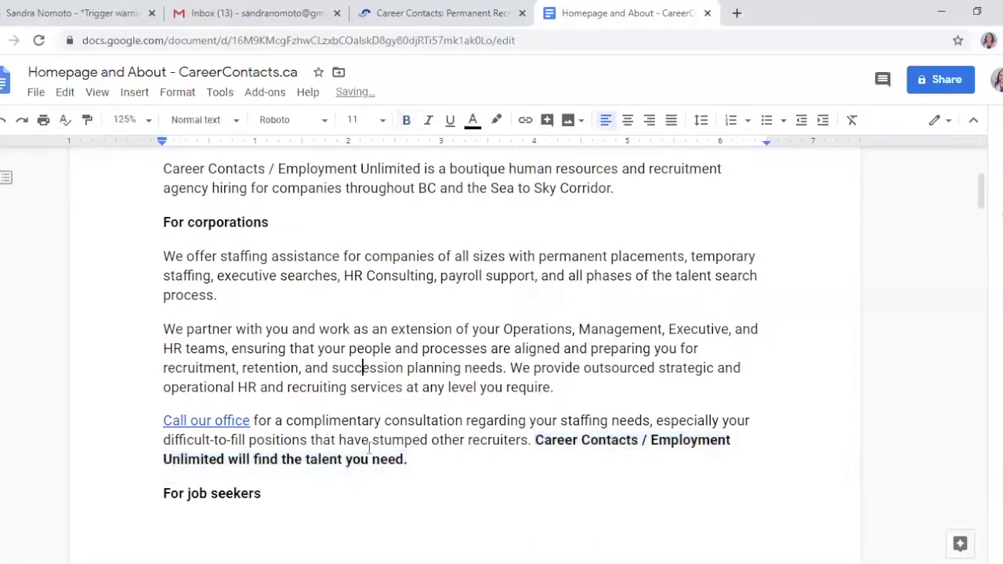
Step: Extend the intro sentence after "Sea to Sky Corridor" with ", and helping job seekers find the right positions for"
{"action": "scroll", "coordinate": [369, 446], "scroll_direction": "up", "scroll_amount": 2}
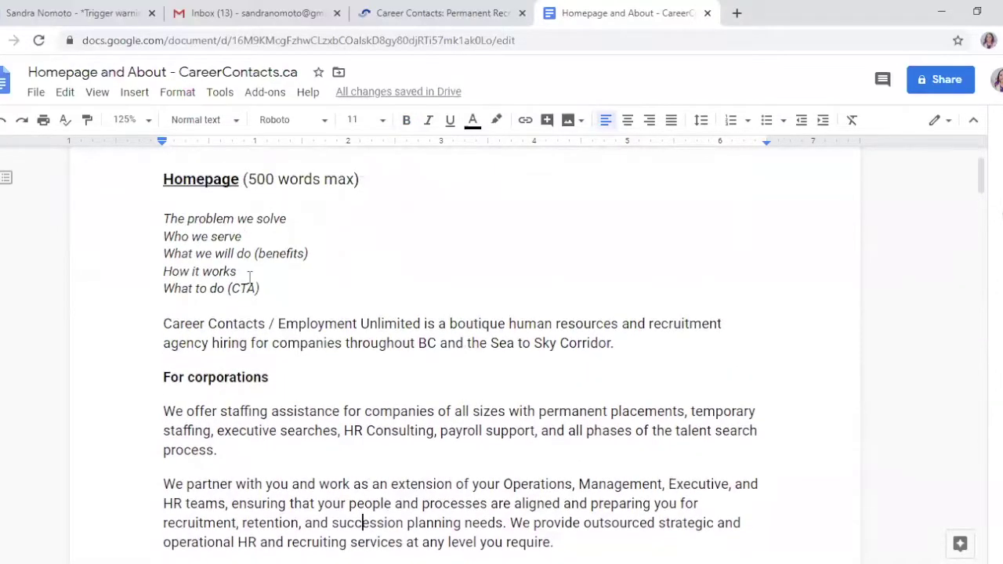
{"action": "left_click", "coordinate": [610, 343]}
{"action": "key", "text": "BackSpace"}
{"action": "scroll", "coordinate": [546, 425], "scroll_direction": "down", "scroll_amount": 7}
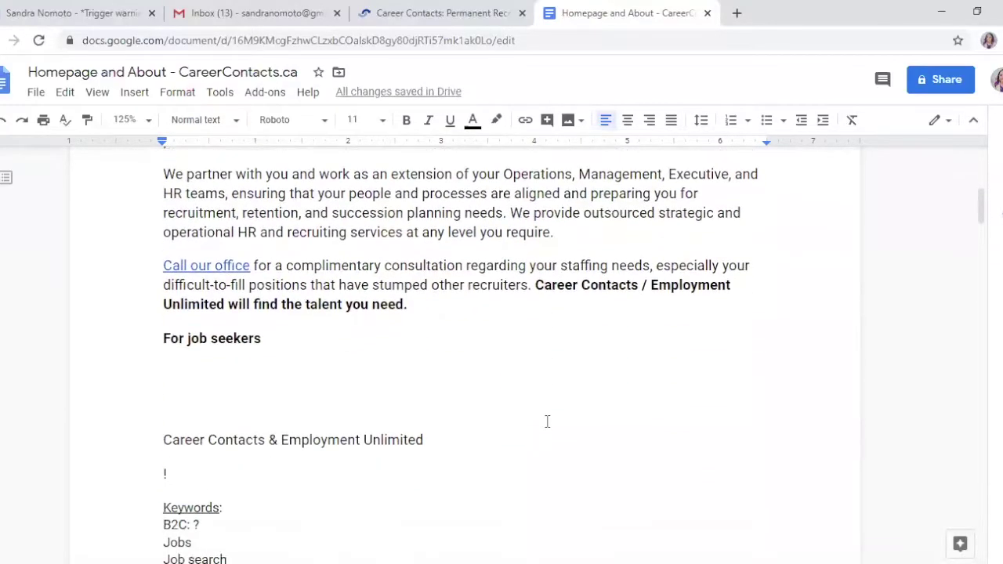
{"action": "scroll", "coordinate": [547, 421], "scroll_direction": "up", "scroll_amount": 5}
{"action": "type", "text": "and "}
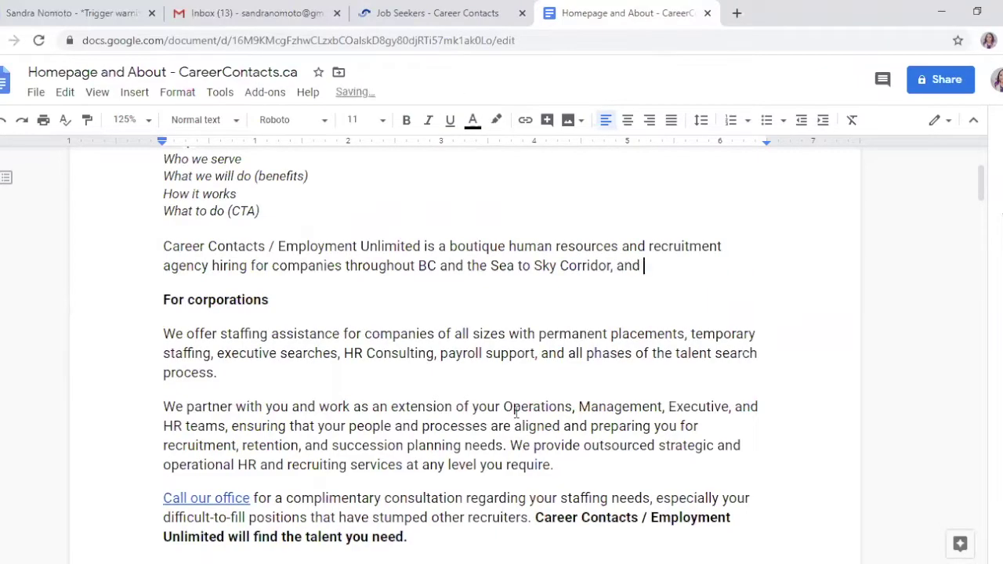
{"action": "type", "text": "helping "}
{"action": "type", "text": "jo"}
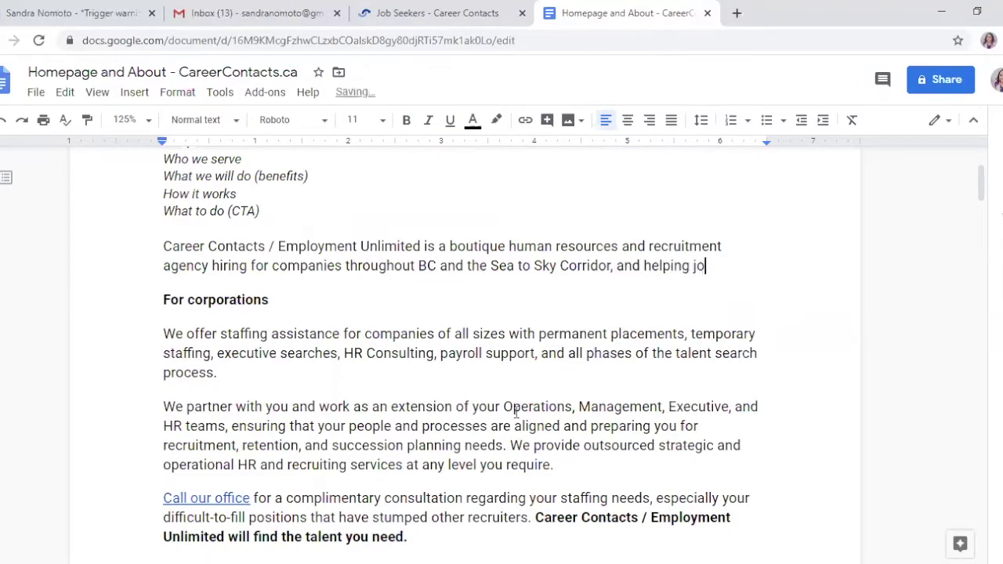
{"action": "type", "text": "b seekers find the right po"}
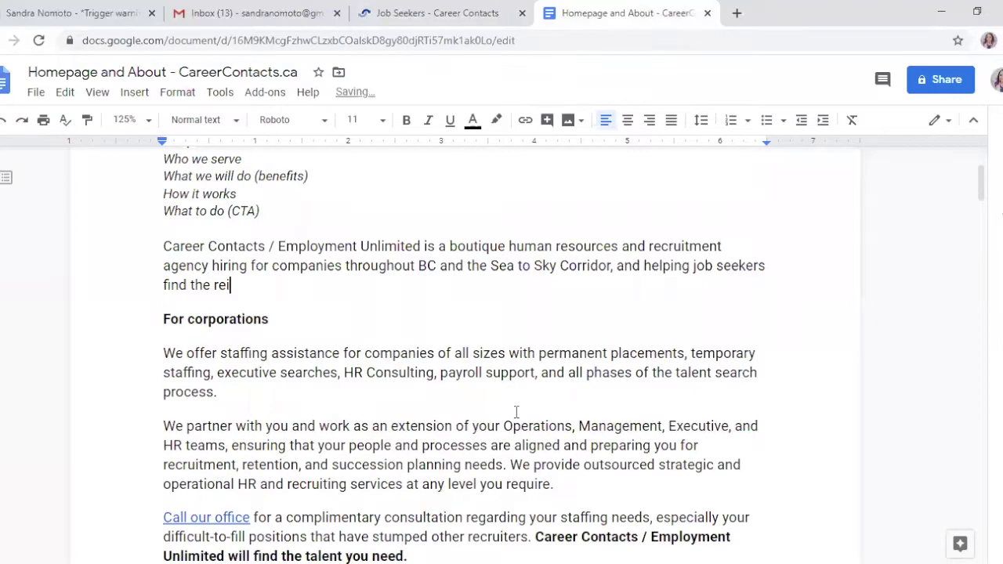
{"action": "type", "text": "sition"}
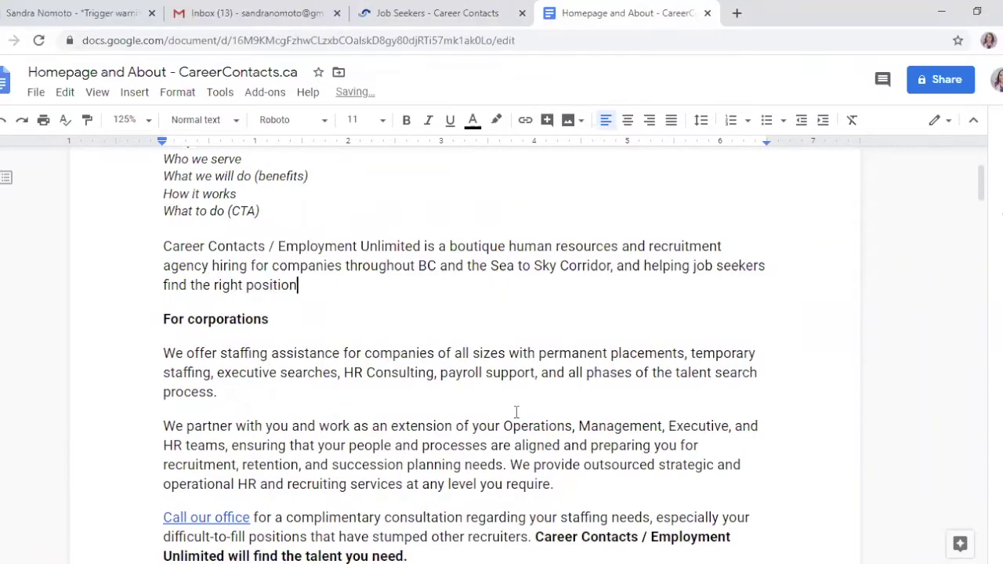
{"action": "type", "text": "s for"}
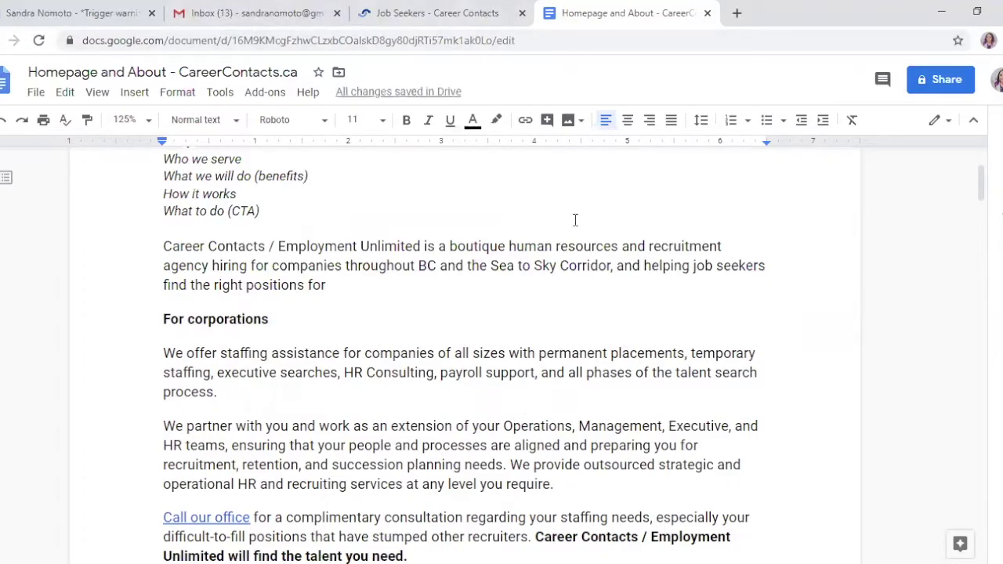
Step: Replace the trailing "for" in the intro sentence with "in any industry."
{"action": "key", "text": "BackSpace"}
{"action": "key", "text": "BackSpace"}
{"action": "key", "text": "BackSpace"}
{"action": "key", "text": "BackSpace"}
{"action": "type", "text": "in any industry."}
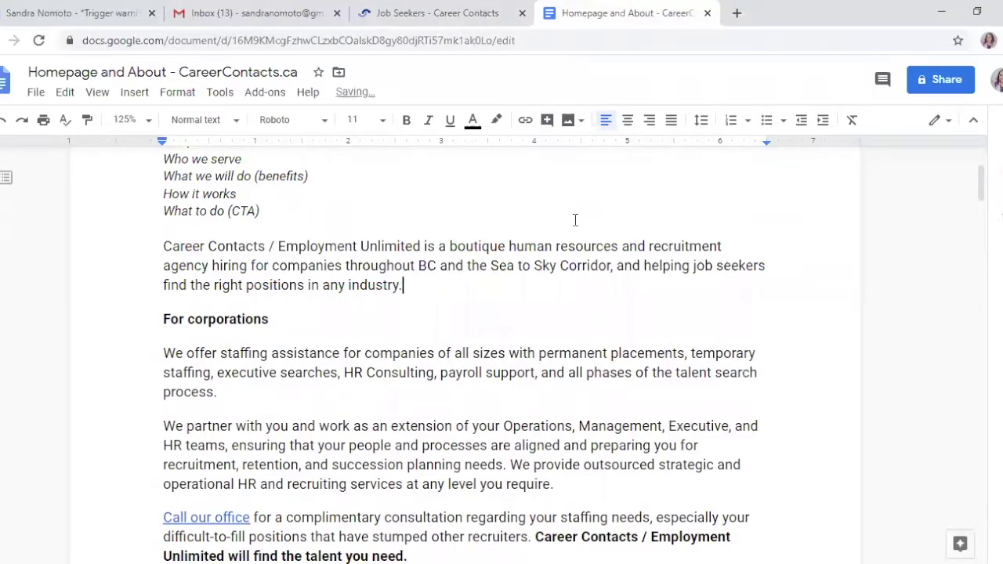
Step: Copy "helping job seekers find the right positions in any industry." from the intro into the For job seekers section
{"action": "scroll", "coordinate": [530, 356], "scroll_direction": "down", "scroll_amount": 1}
{"action": "left_click", "coordinate": [644, 188], "text": "shift"}
{"action": "key", "text": "ctrl+c"}
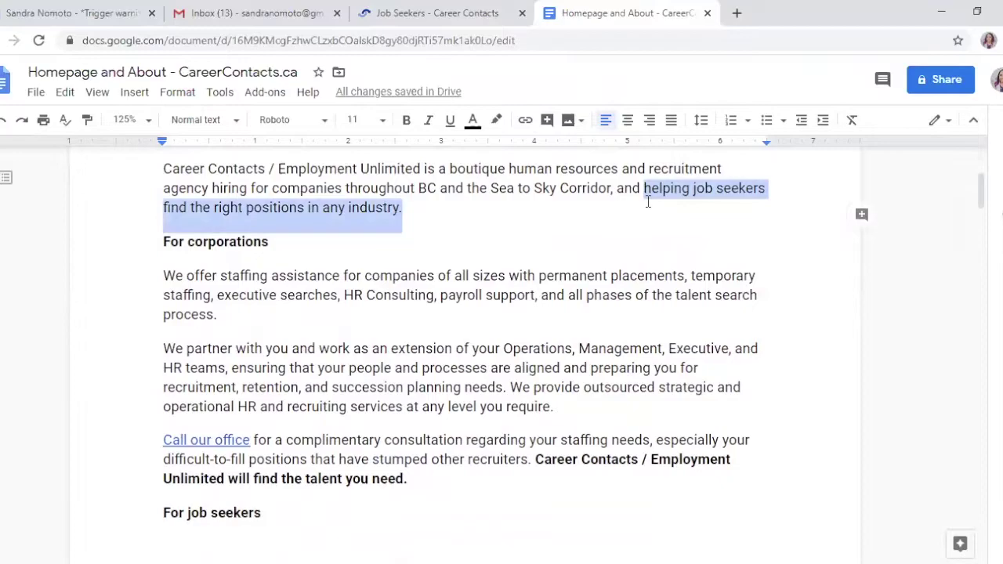
{"action": "scroll", "coordinate": [641, 314], "scroll_direction": "down", "scroll_amount": 2}
{"action": "left_click_drag", "start_coordinate": [421, 398], "coordinate": [485, 411]}
{"action": "left_click", "coordinate": [500, 400]}
{"action": "key", "text": "ctrl+v"}
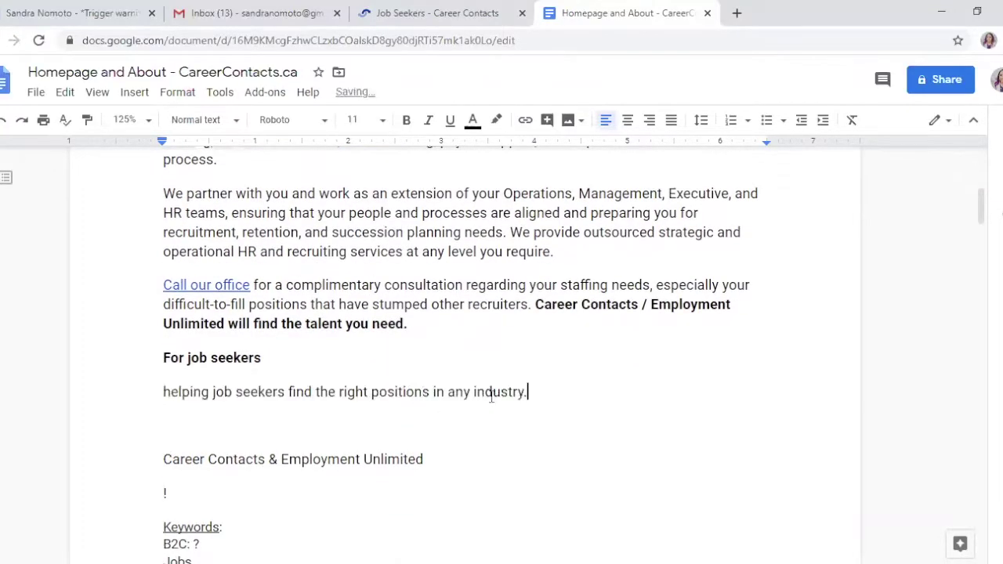
Step: Put "Career Contacts / Employment Unlimited" in front of "helping job seekers" in the For job seekers sentence
{"action": "key", "text": "Up"}
{"action": "key", "text": "Right"}
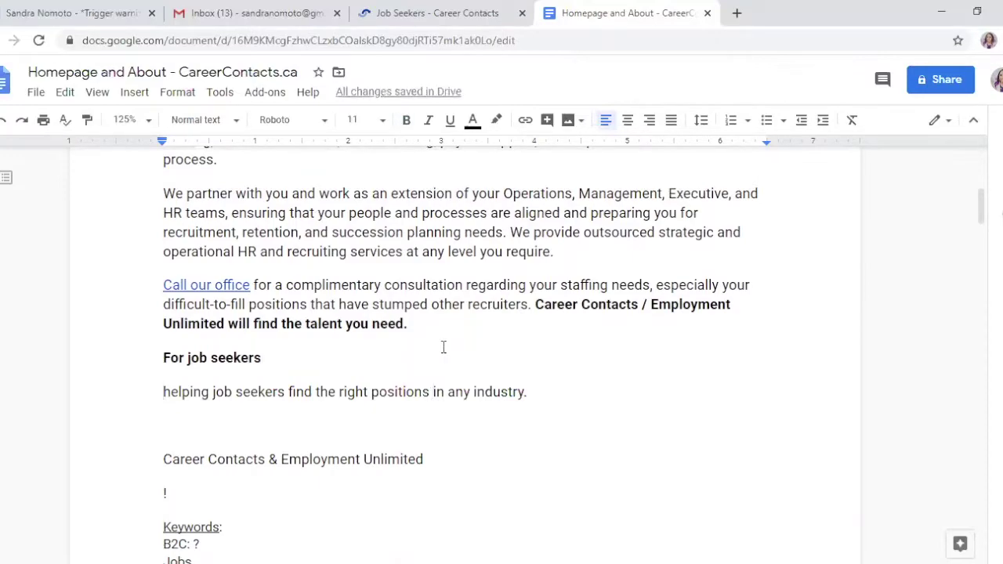
{"action": "key", "text": "Delete"}
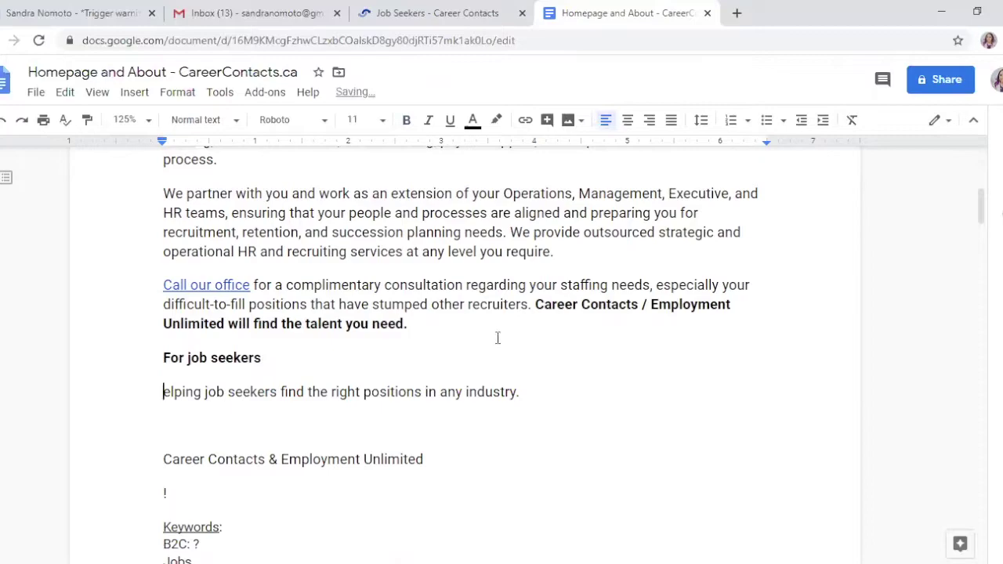
{"action": "type", "text": "Career"}
{"action": "type", "text": " Contact "}
{"action": "type", "text": "s / Employ"}
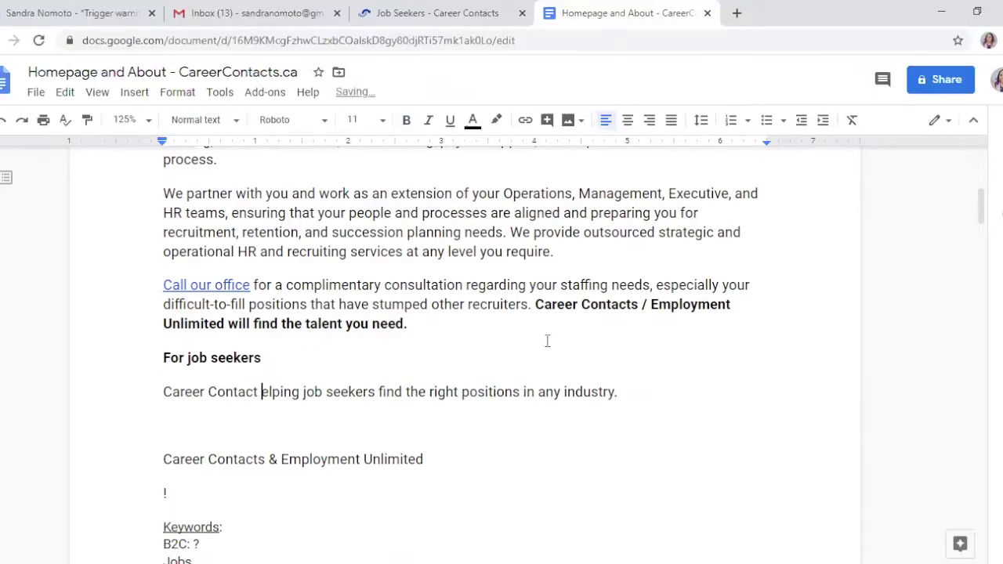
{"action": "type", "text": "ment Unlimited"}
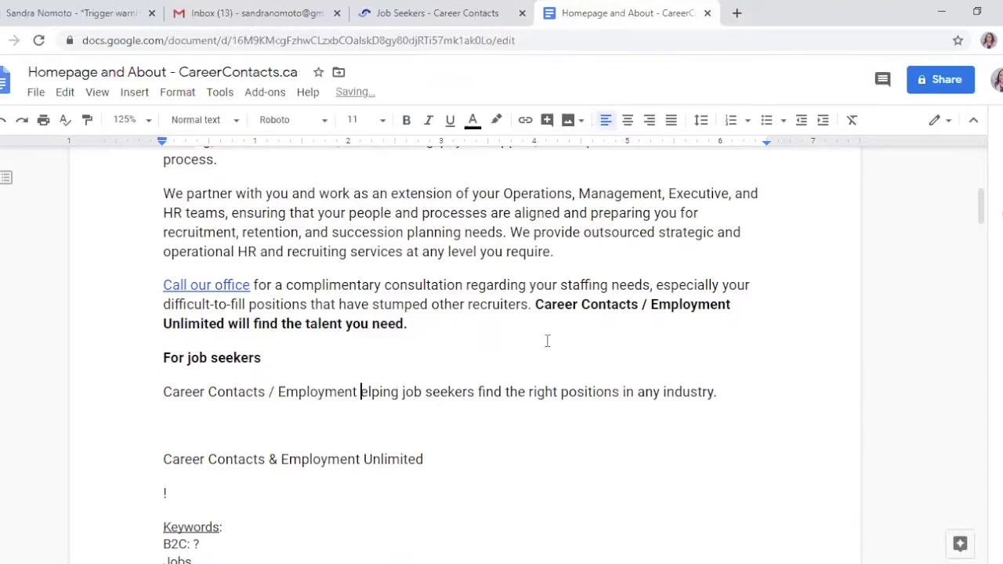
{"action": "type", "text": " h"}
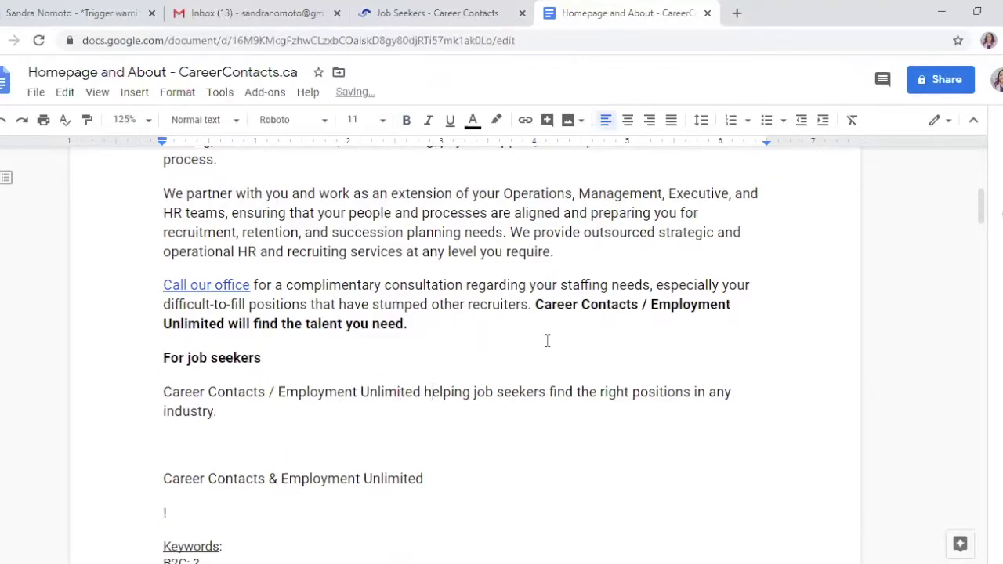
Step: Replace "helping" with "assists" and insert "to" before "find" in the For job seekers sentence
{"action": "key", "text": "ctrl+shift+Right"}
{"action": "type", "text": "ass"}
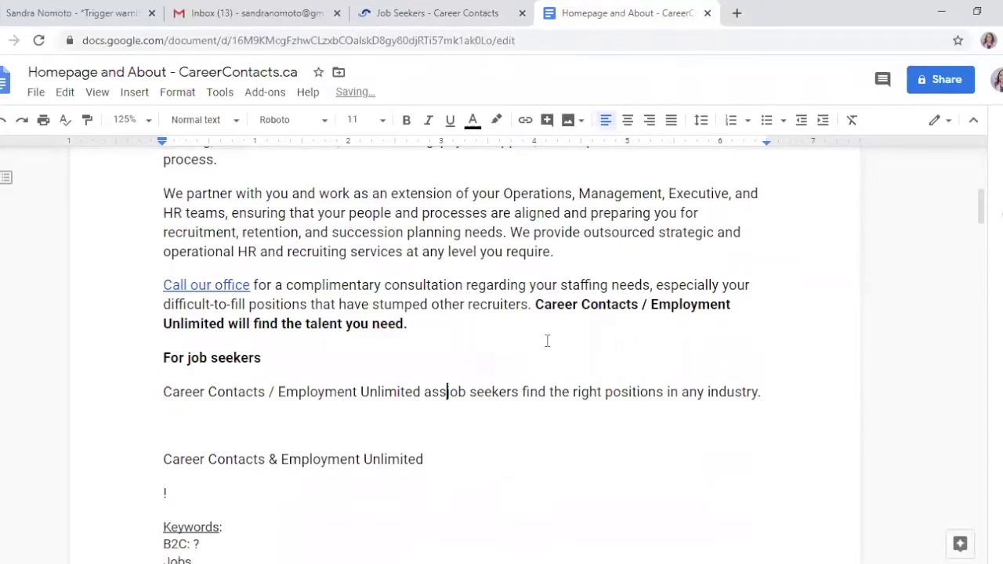
{"action": "type", "text": "ists"}
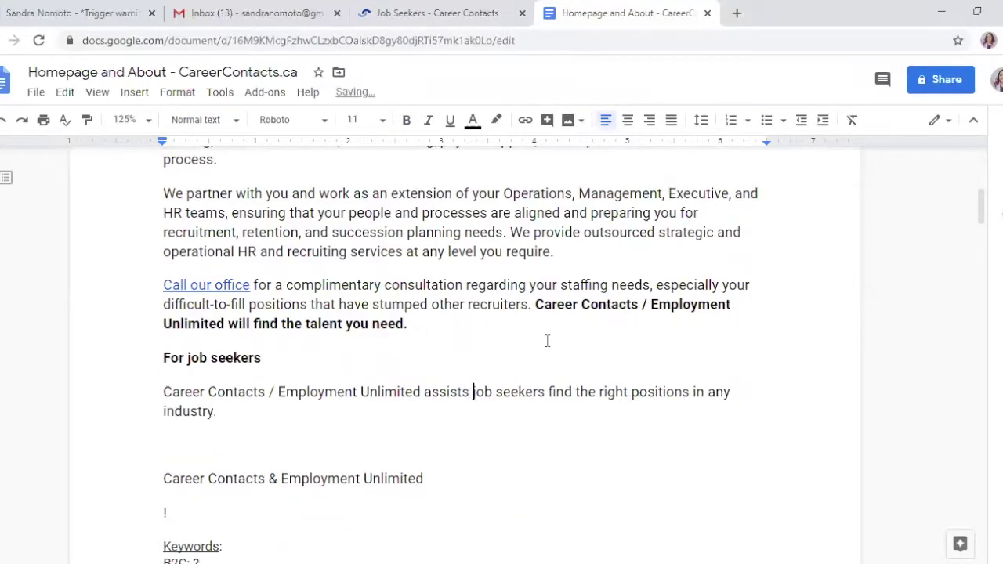
{"action": "key", "text": "ctrl+Right"}
{"action": "key", "text": "ctrl+Right"}
{"action": "type", "text": "to"}
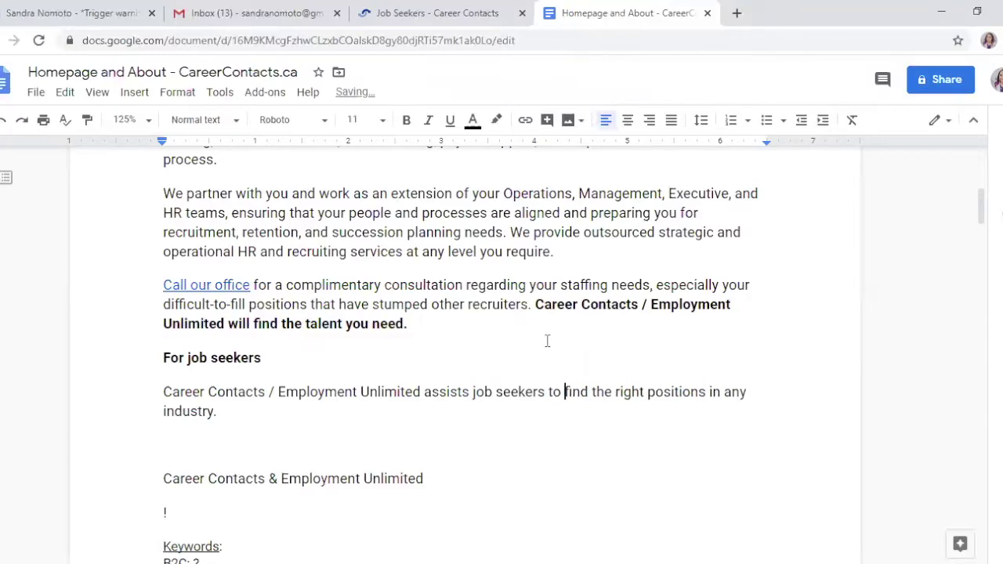
Step: Replace "positions" with "jobs for them," in the For job seekers sentence
{"action": "key", "text": "ctrl+Right"}
{"action": "key", "text": "ctrl+Right"}
{"action": "key", "text": "ctrl+Right"}
{"action": "key", "text": "ctrl+shift+Right"}
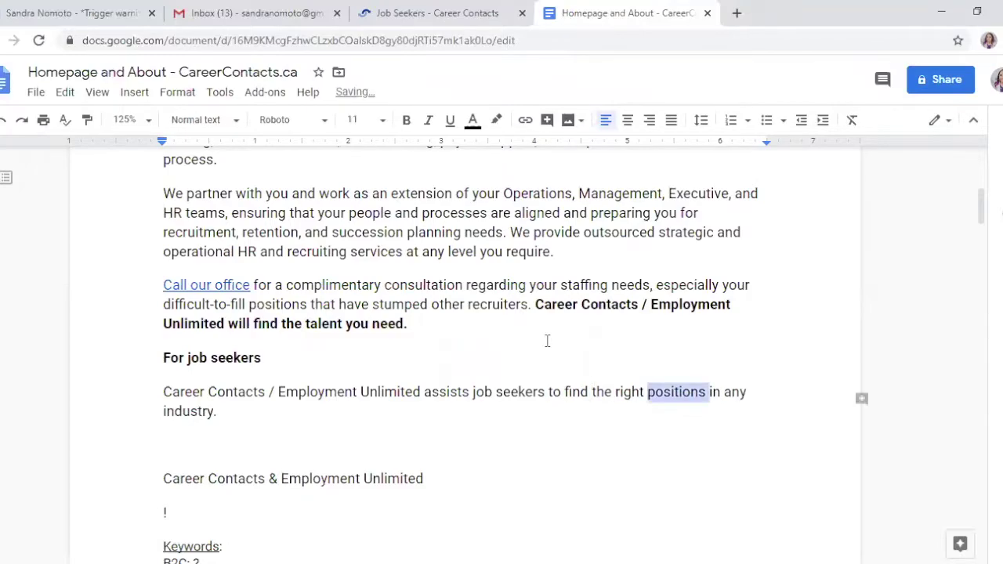
{"action": "key", "text": "BackSpace"}
{"action": "type", "text": "jobs"}
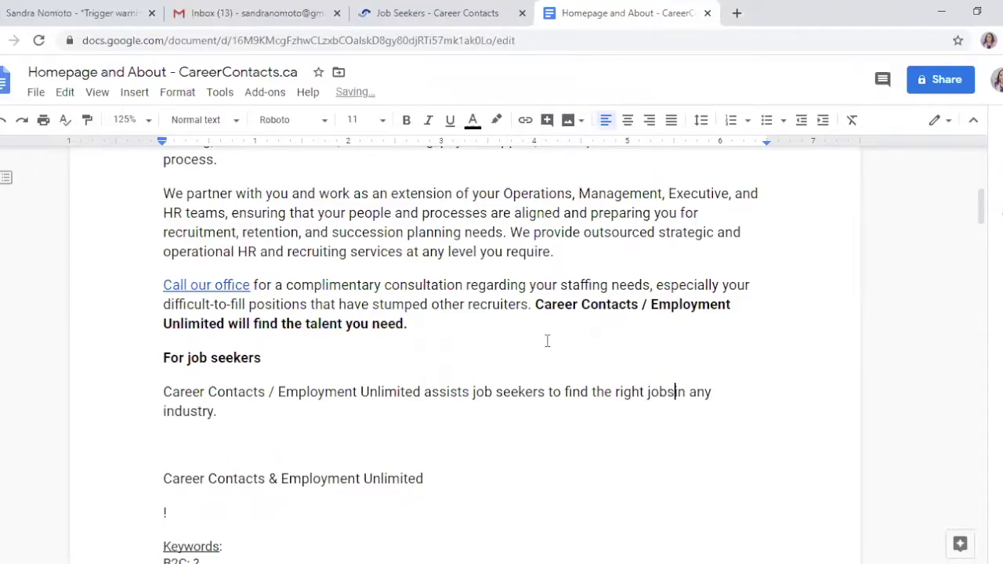
{"action": "key", "text": "BackSpace"}
{"action": "type", "text": "for them,"}
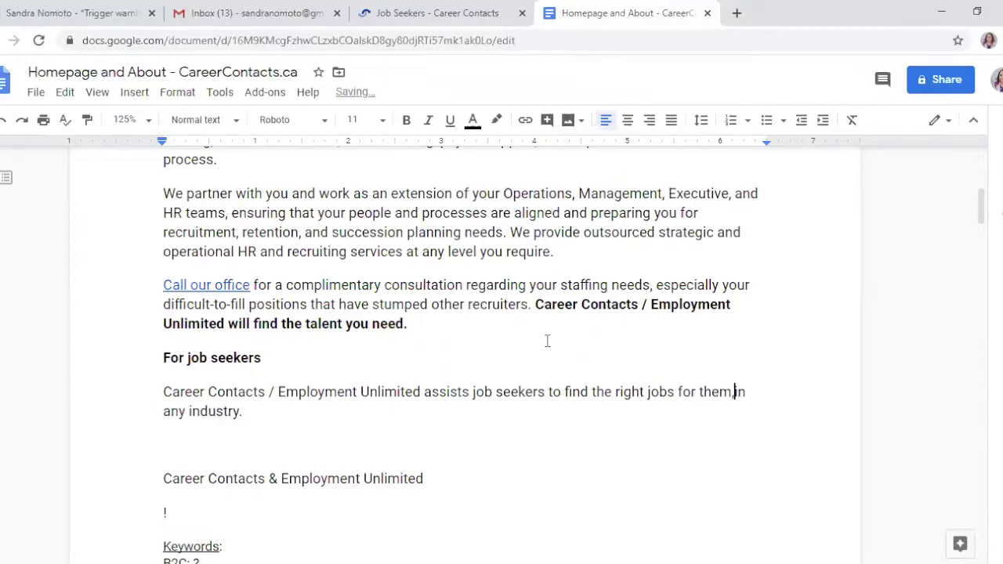
Step: Try "employment seekers" in the For job seekers sentence and restore the wording "job seekers"
{"action": "double_click", "coordinate": [486, 392]}
{"action": "type", "text": "employ"}
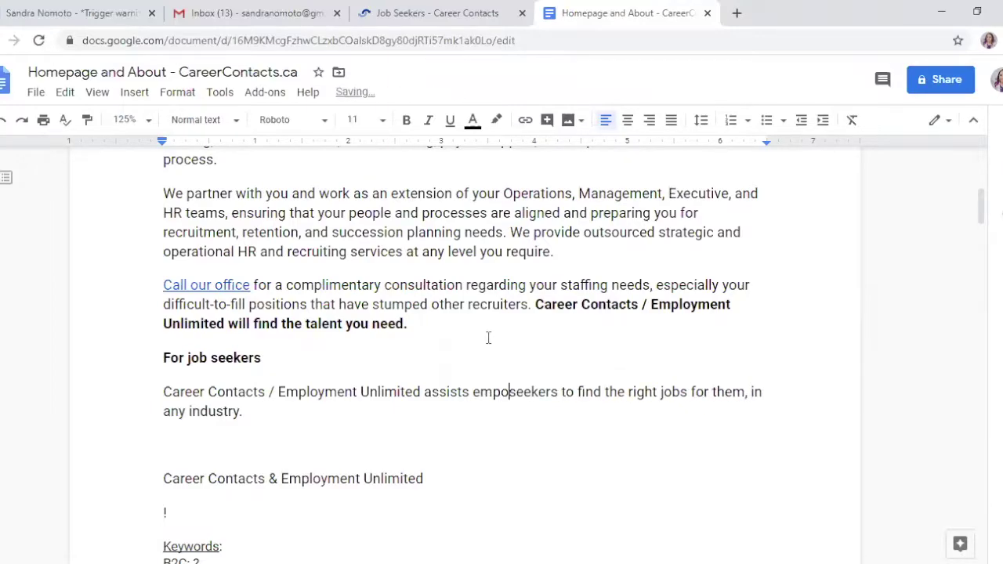
{"action": "type", "text": "ment"}
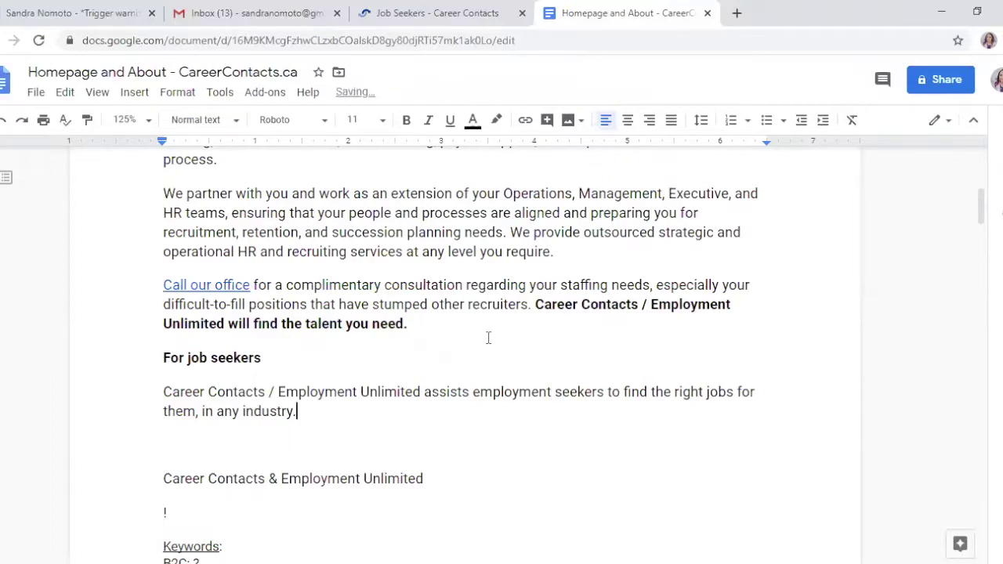
{"action": "double_click", "coordinate": [513, 392]}
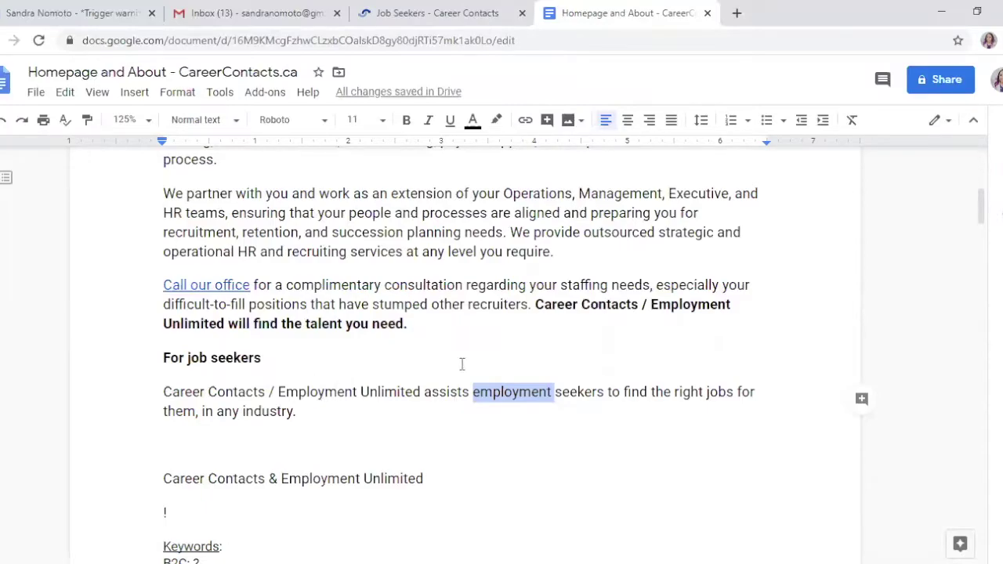
{"action": "type", "text": "job"}
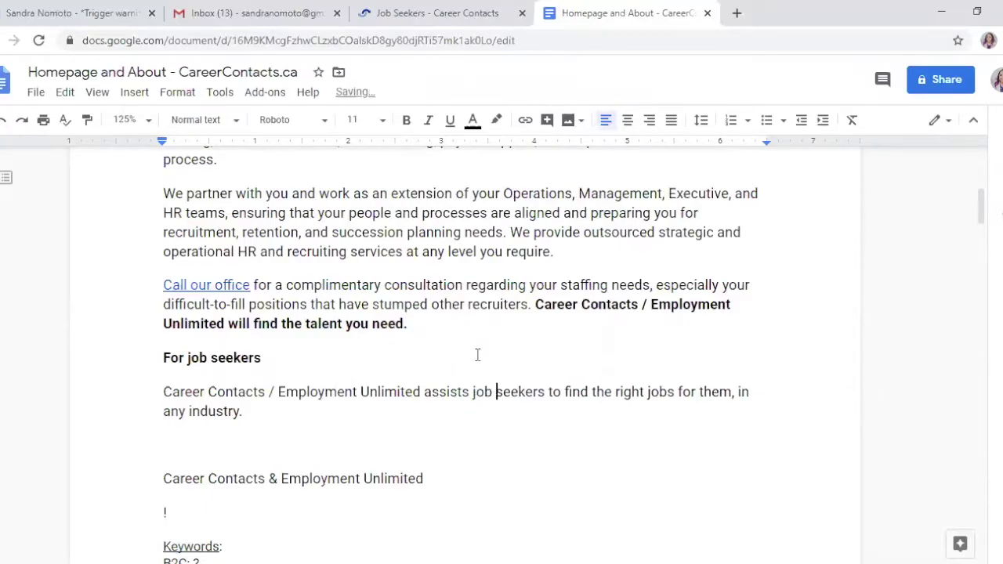
Step: Replace "jobs" with "positions" after "the right" in the For job seekers sentence
{"action": "double_click", "coordinate": [662, 392]}
{"action": "key", "text": "BackSpace"}
{"action": "type", "text": "positions"}
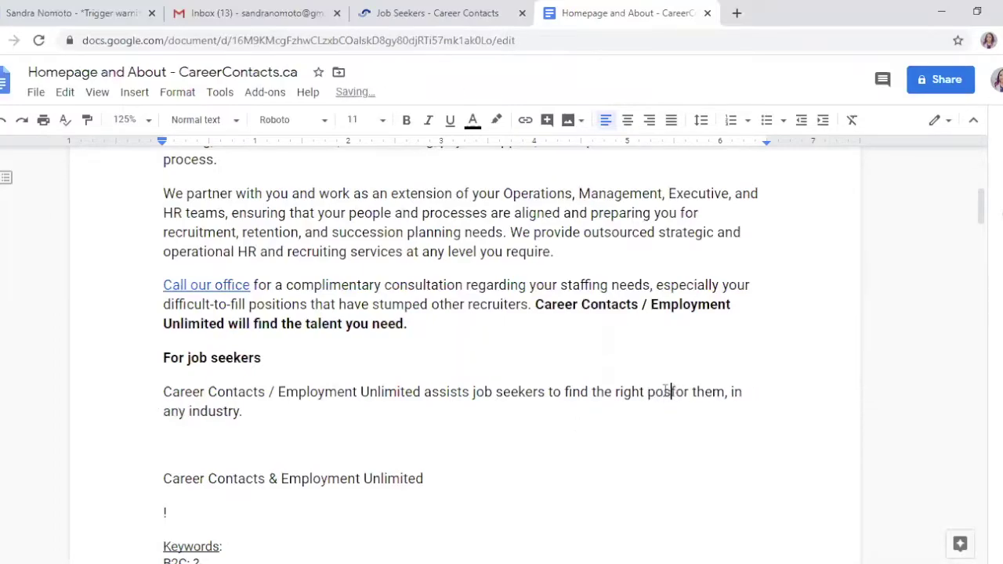
{"action": "key", "text": "Down"}
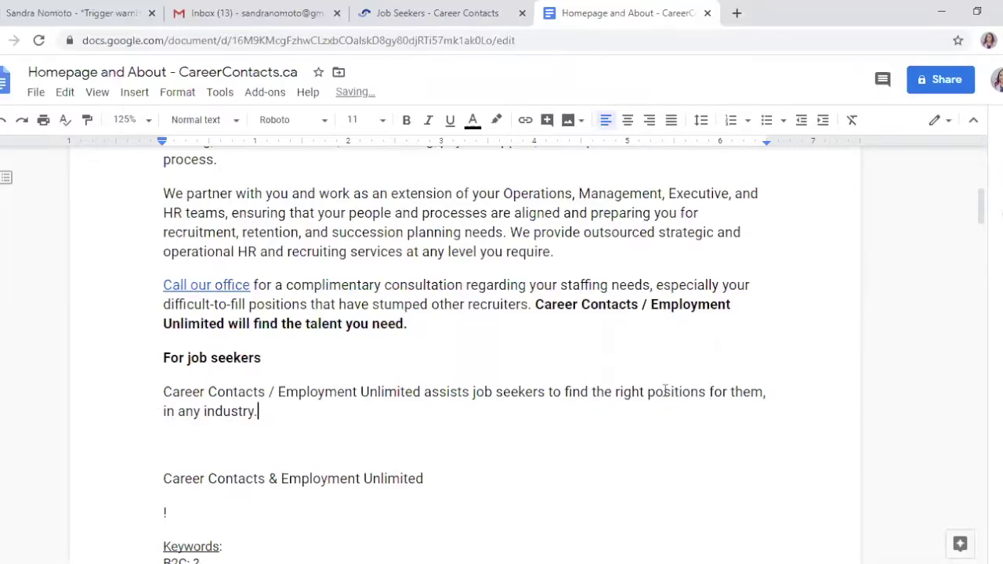
Step: Check the copy against the outline and delete the outline point "The problem we solve" with its empty line
{"action": "scroll", "coordinate": [679, 379], "scroll_direction": "up", "scroll_amount": 3}
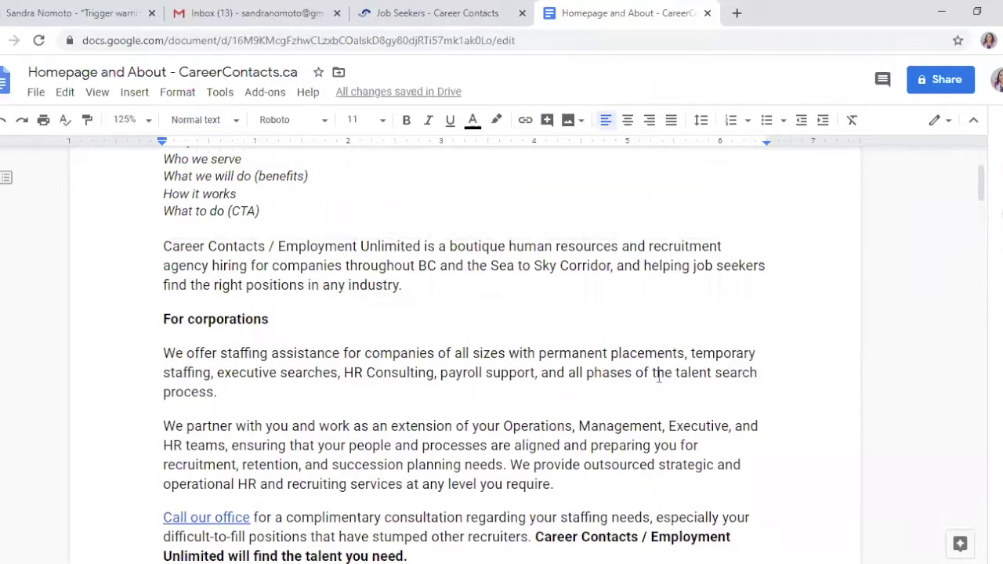
{"action": "scroll", "coordinate": [659, 377], "scroll_direction": "down", "scroll_amount": 3}
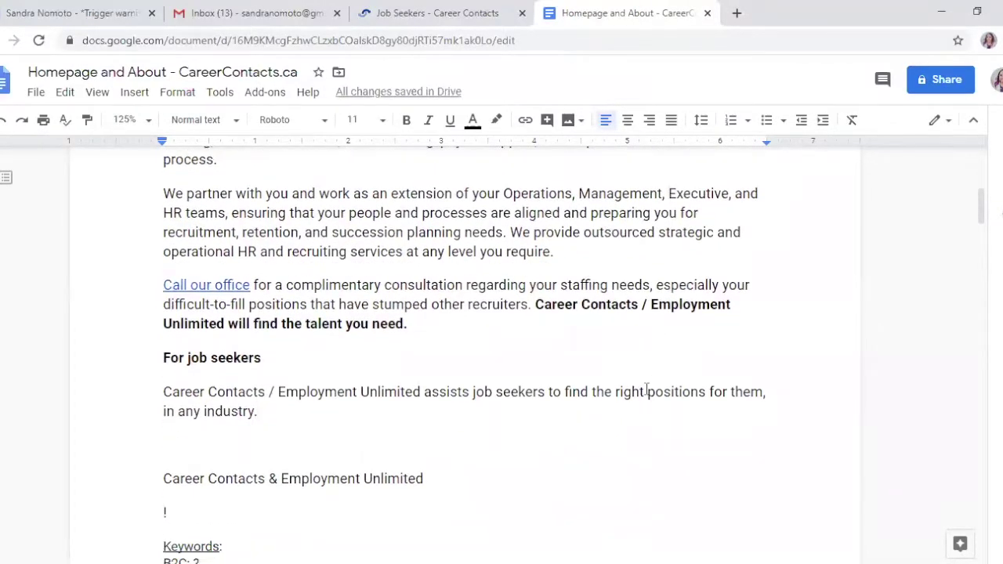
{"action": "scroll", "coordinate": [648, 390], "scroll_direction": "up", "scroll_amount": 5}
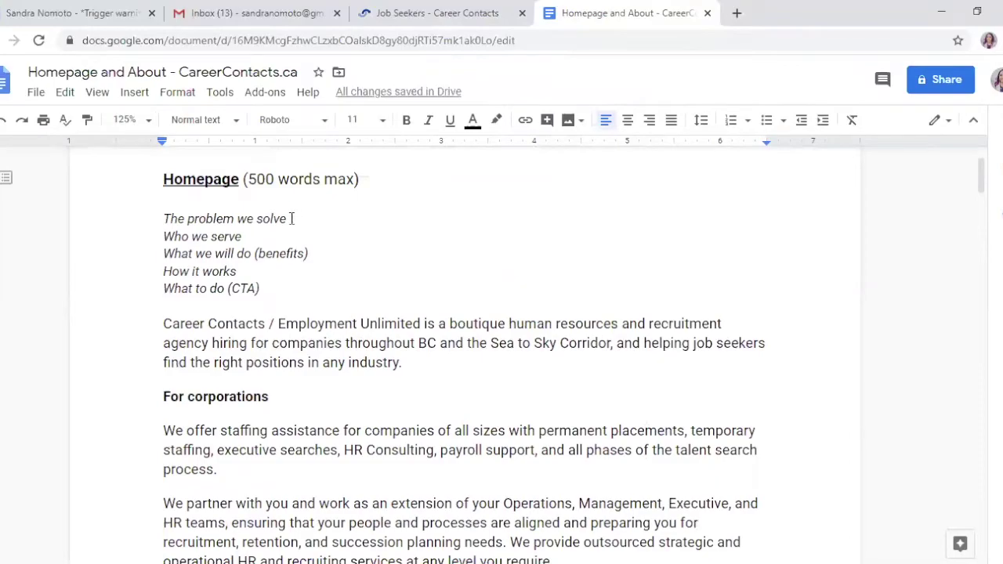
{"action": "left_click_drag", "start_coordinate": [292, 219], "coordinate": [119, 216]}
{"action": "key", "text": "Delete"}
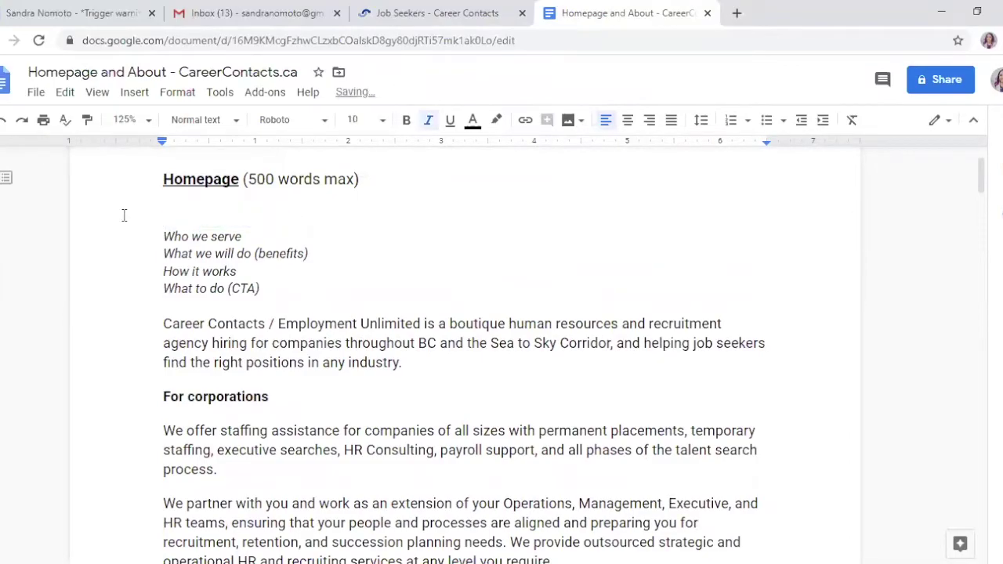
{"action": "key", "text": "Delete"}
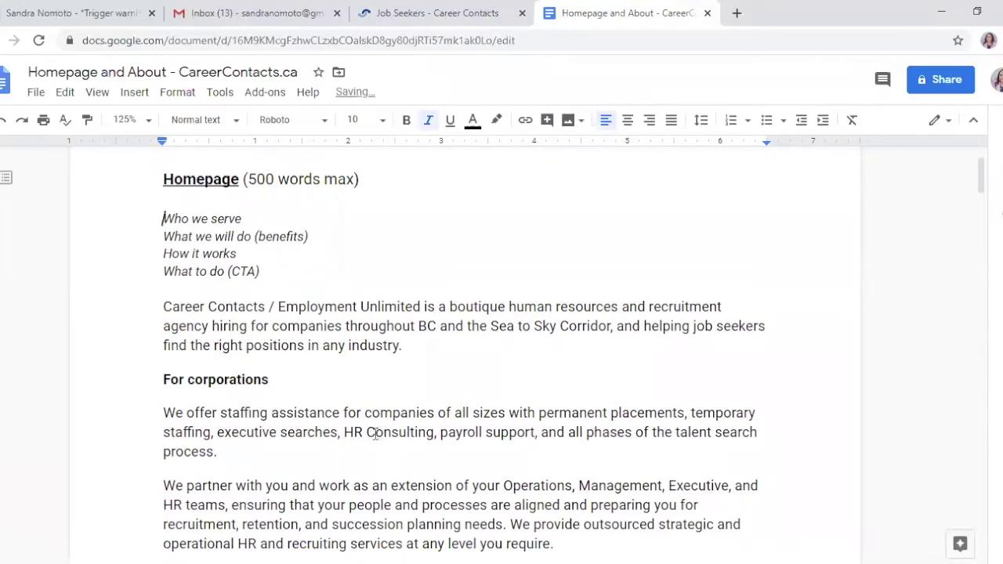
Step: Remove the comma after "them" and end the For job seekers sentence with ", including office personnel, and executives."
{"action": "scroll", "coordinate": [375, 436], "scroll_direction": "down", "scroll_amount": 3}
{"action": "scroll", "coordinate": [361, 427], "scroll_direction": "down", "scroll_amount": 1}
{"action": "left_click", "coordinate": [311, 392]}
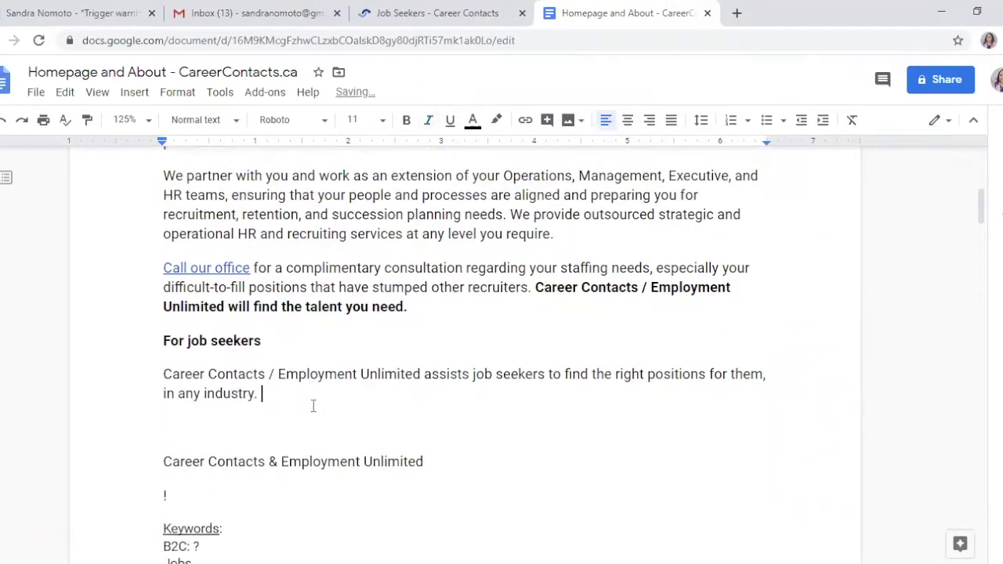
{"action": "scroll", "coordinate": [312, 406], "scroll_direction": "down", "scroll_amount": 2}
{"action": "scroll", "coordinate": [313, 406], "scroll_direction": "down", "scroll_amount": 5}
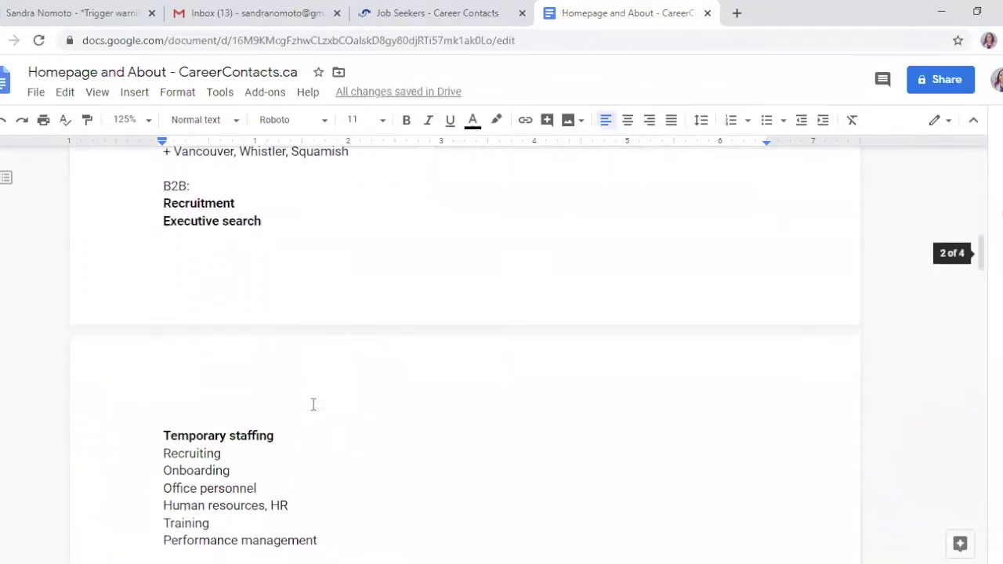
{"action": "scroll", "coordinate": [313, 405], "scroll_direction": "down", "scroll_amount": 1}
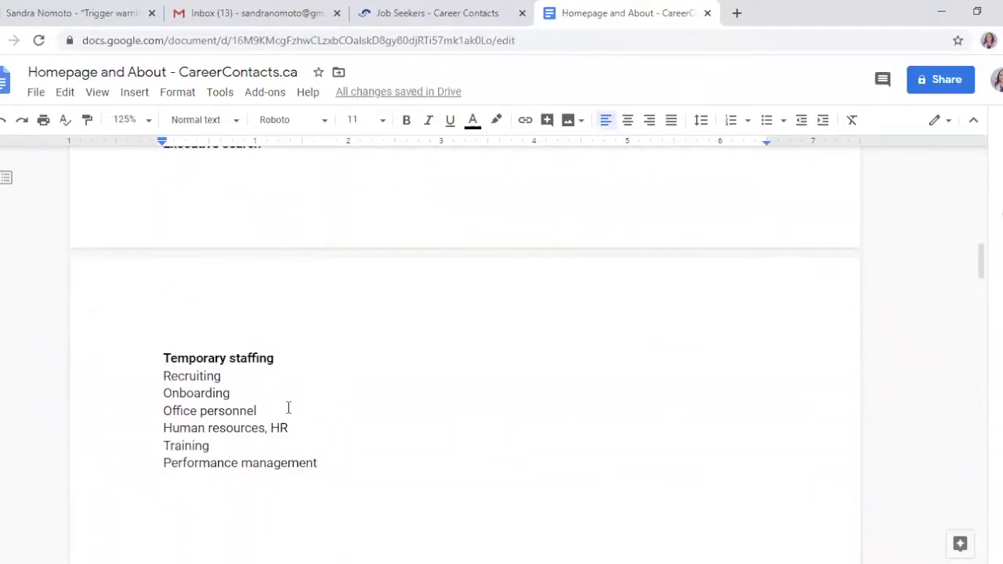
{"action": "scroll", "coordinate": [288, 409], "scroll_direction": "up", "scroll_amount": 2}
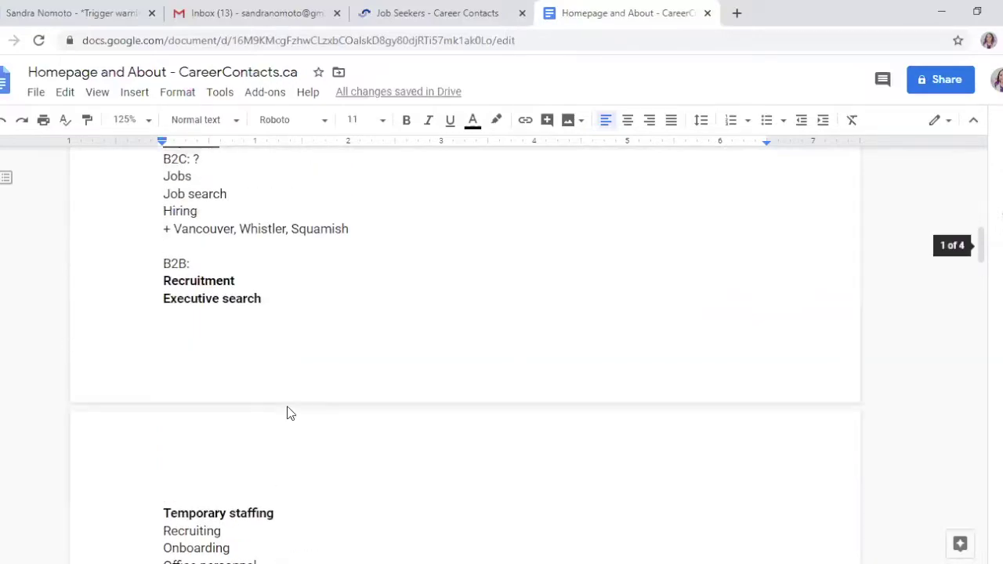
{"action": "type", "text": "including office p"}
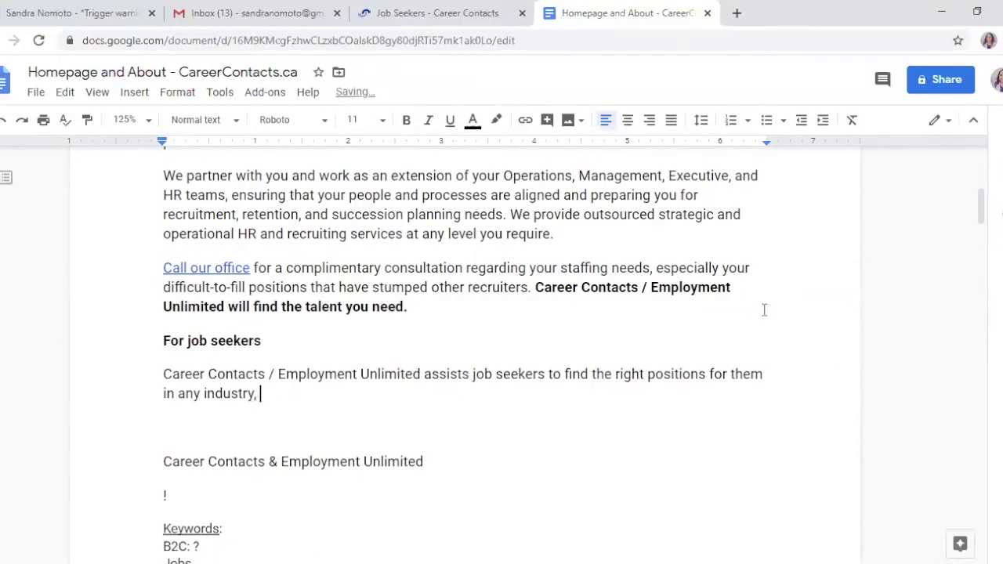
{"action": "type", "text": "ersonn"}
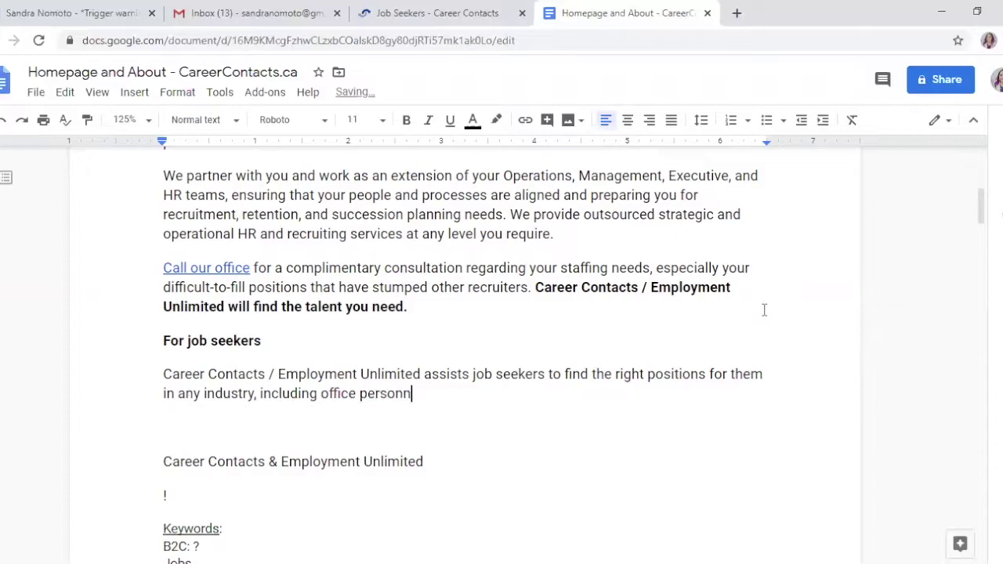
{"action": "type", "text": "el, and executives."}
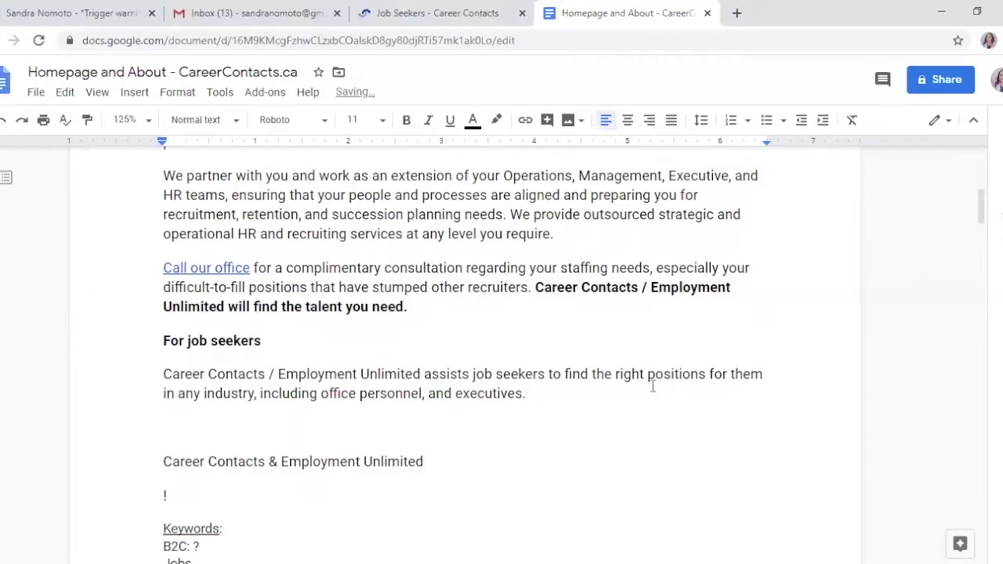
Step: Delete the outline point "Who we serve" under the Homepage heading
{"action": "scroll", "coordinate": [652, 384], "scroll_direction": "up", "scroll_amount": 3}
{"action": "scroll", "coordinate": [652, 385], "scroll_direction": "down", "scroll_amount": 1}
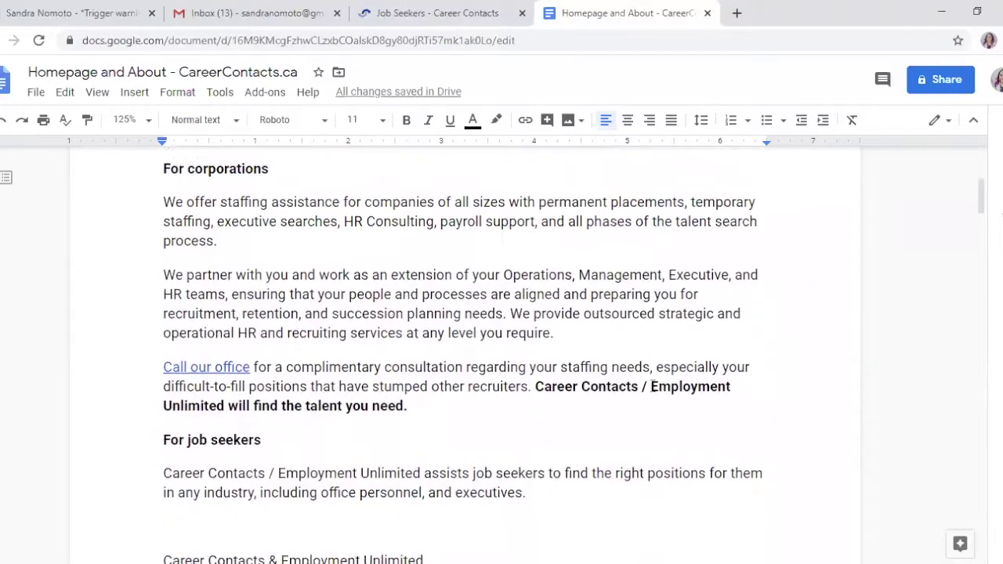
{"action": "scroll", "coordinate": [652, 384], "scroll_direction": "up", "scroll_amount": 3}
{"action": "left_click_drag", "start_coordinate": [260, 220], "coordinate": [103, 208]}
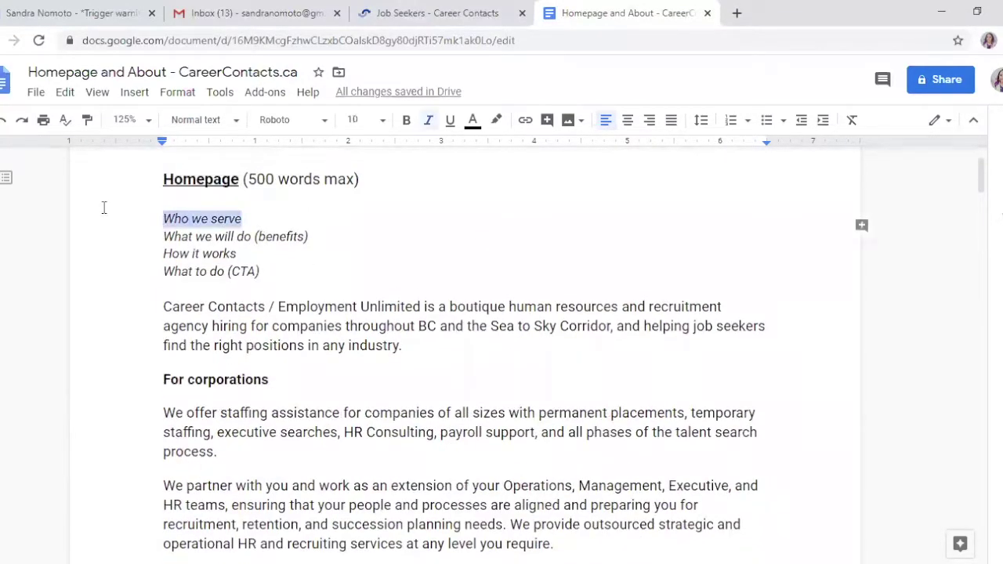
{"action": "key", "text": "BackSpace"}
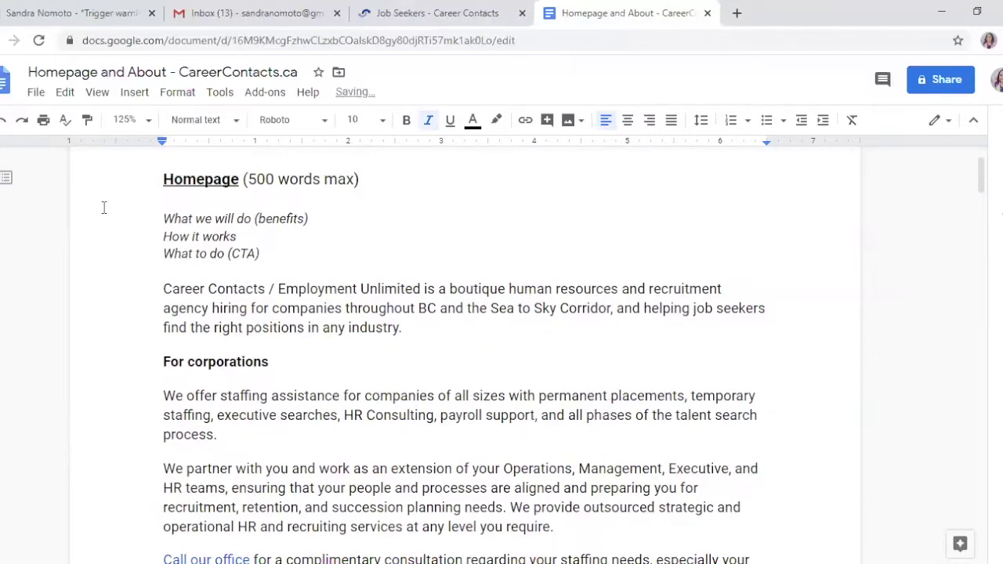
Step: Add the four benefit lines from "Help you explore viable opportunities you may not have thought of" to "Right fit, no fees" below the job seekers sentence
{"action": "scroll", "coordinate": [581, 444], "scroll_direction": "down", "scroll_amount": 4}
{"action": "left_click", "coordinate": [583, 445]}
{"action": "type", "text": "Help you explore viable opportunities you may not have thought of Exposure to the hidden job market Assist you with sharpening your interview skills Right fit, no fees"}
Step: Format the four benefit lines below the job seekers sentence as black Roboto text at size 11
{"action": "left_click_drag", "start_coordinate": [316, 520], "coordinate": [148, 414]}
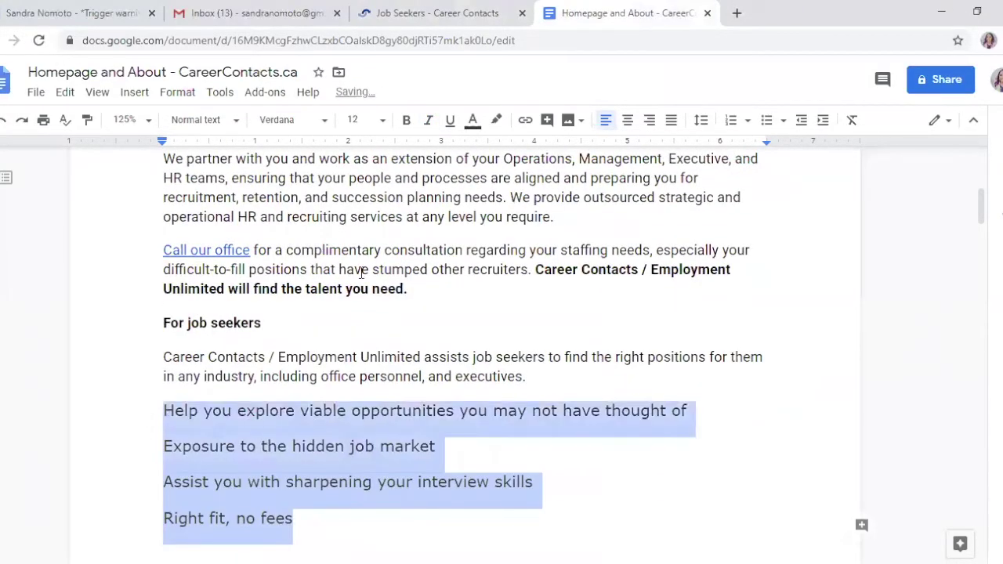
{"action": "left_click", "coordinate": [380, 123]}
{"action": "left_click", "coordinate": [362, 221]}
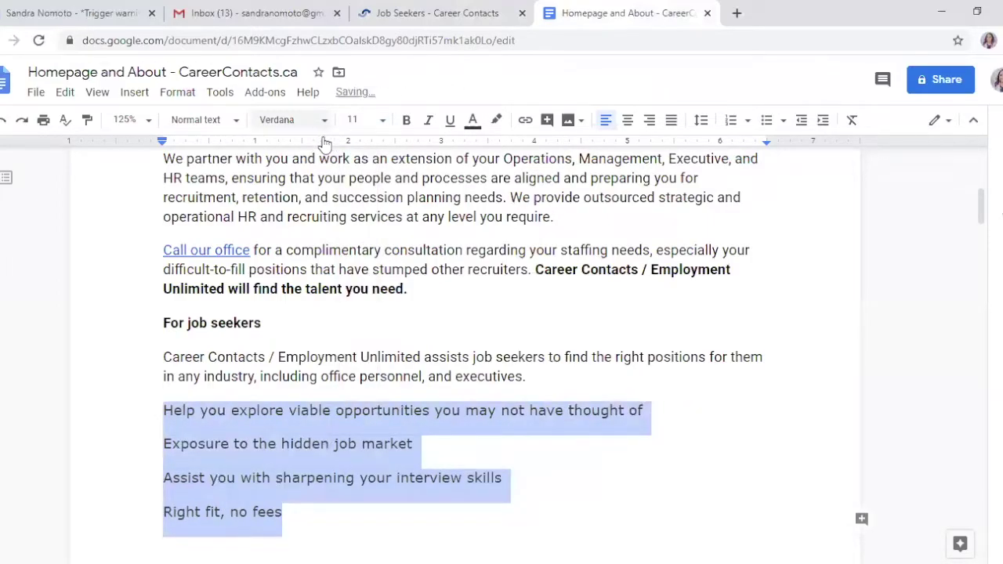
{"action": "left_click", "coordinate": [323, 126]}
{"action": "left_click", "coordinate": [325, 210]}
{"action": "left_click", "coordinate": [471, 125]}
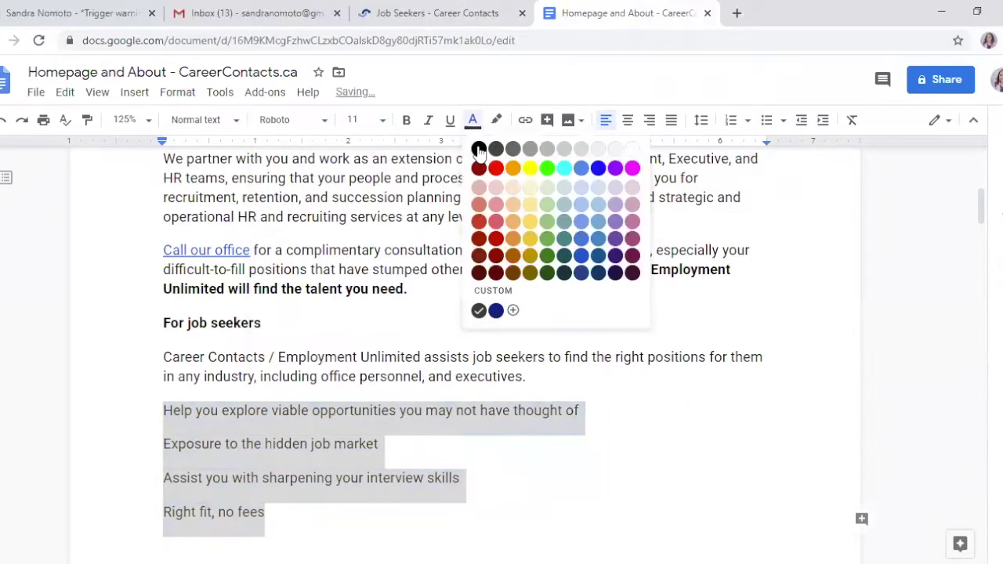
{"action": "left_click", "coordinate": [476, 149]}
{"action": "scroll", "coordinate": [506, 378], "scroll_direction": "down", "scroll_amount": 2}
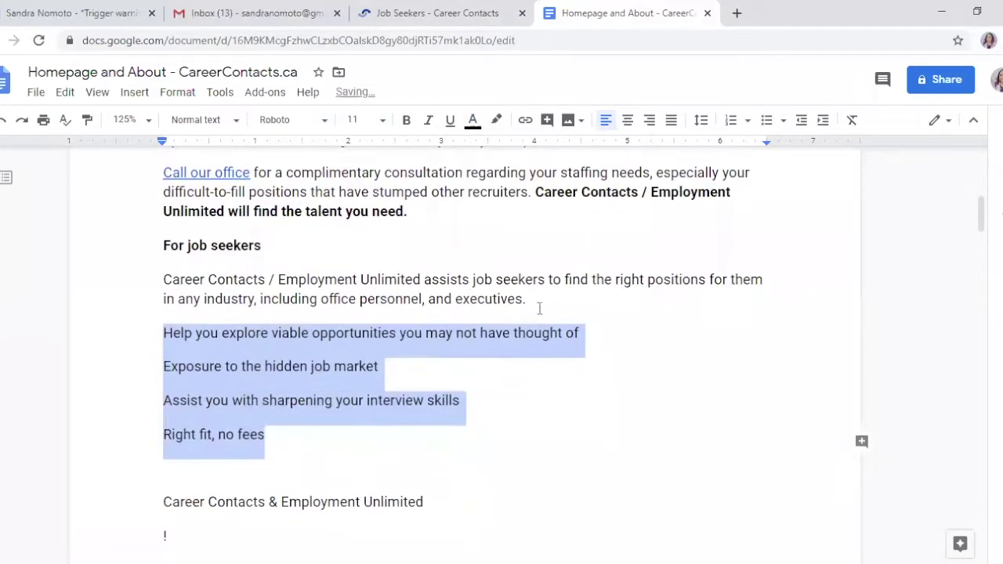
Step: Open the first benefit line with "We help" and join the hidden job market line to it with ", provide you with"
{"action": "key", "text": "Left"}
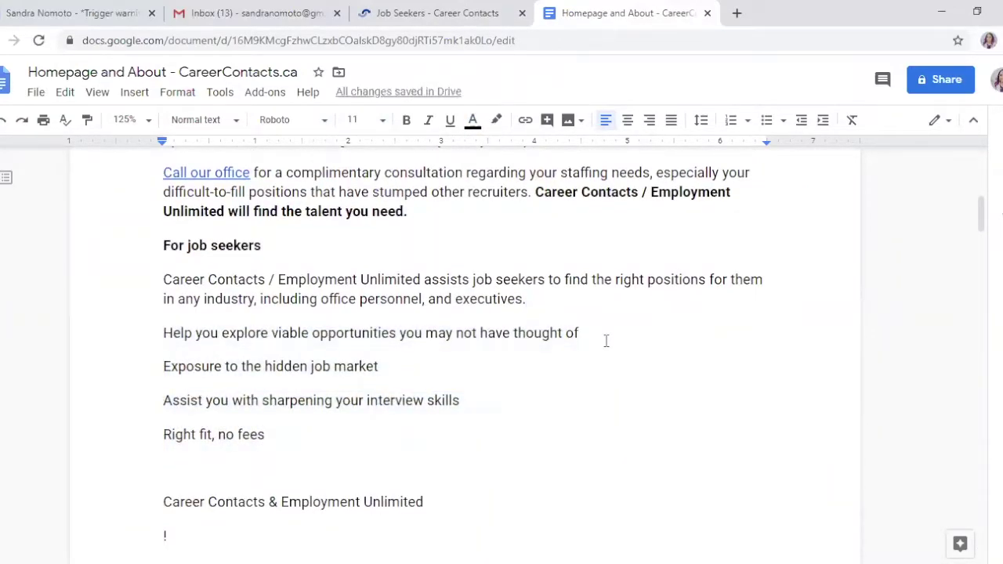
{"action": "type", "text": "We h"}
{"action": "key", "text": "Delete"}
{"action": "key", "text": "Down"}
{"action": "key", "text": "Left"}
{"action": "key", "text": "Left"}
{"action": "key", "text": "Left"}
{"action": "key", "text": "Left"}
{"action": "left_click", "coordinate": [606, 341]}
{"action": "type", "text": ", provide you with"}
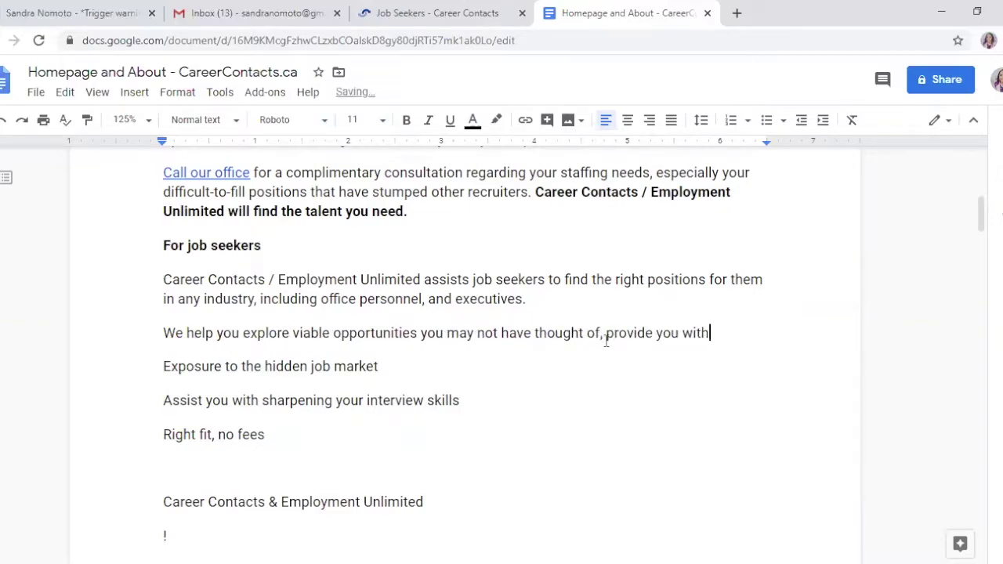
{"action": "key", "text": "Delete"}
{"action": "key", "text": "Delete"}
{"action": "type", "text": "e"}
Step: Join the interview skills line to the same sentence with a comma and add ", and" after "skills"
{"action": "key", "text": "Down"}
{"action": "key", "text": "BackSpace"}
{"action": "key", "text": "BackSpace"}
{"action": "type", "text": ", a"}
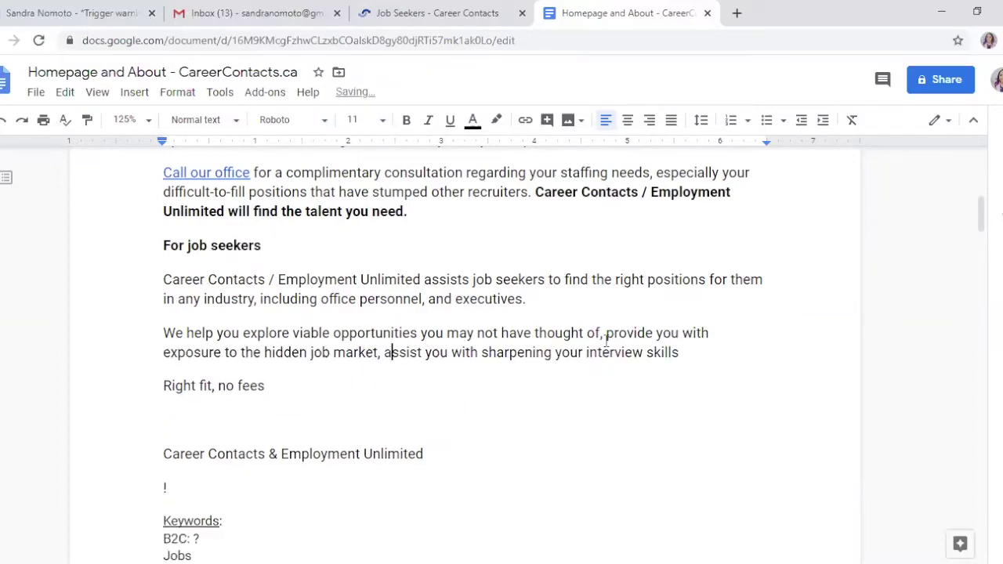
{"action": "key", "text": "Down"}
{"action": "key", "text": "ctrl+Left"}
{"action": "key", "text": "ctrl+Left"}
{"action": "key", "text": "ctrl+Left"}
{"action": "key", "text": "Left"}
{"action": "type", "text": "m="}
{"action": "key", "text": "BackSpace"}
{"action": "key", "text": "BackSpace"}
{"action": "type", "text": ", and"}
{"action": "scroll", "coordinate": [427, 432], "scroll_direction": "up", "scroll_amount": 5}
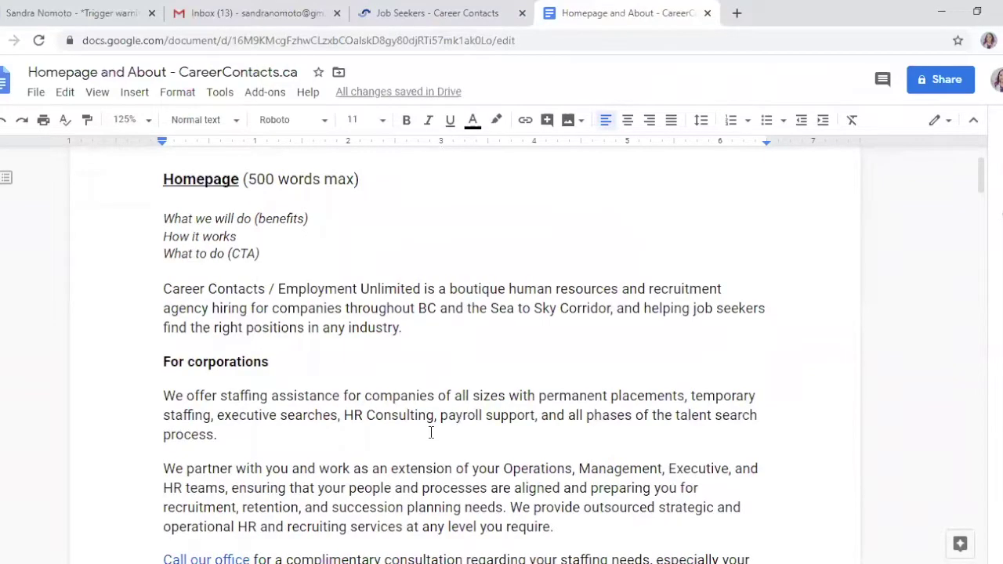
{"action": "scroll", "coordinate": [431, 433], "scroll_direction": "down", "scroll_amount": 4}
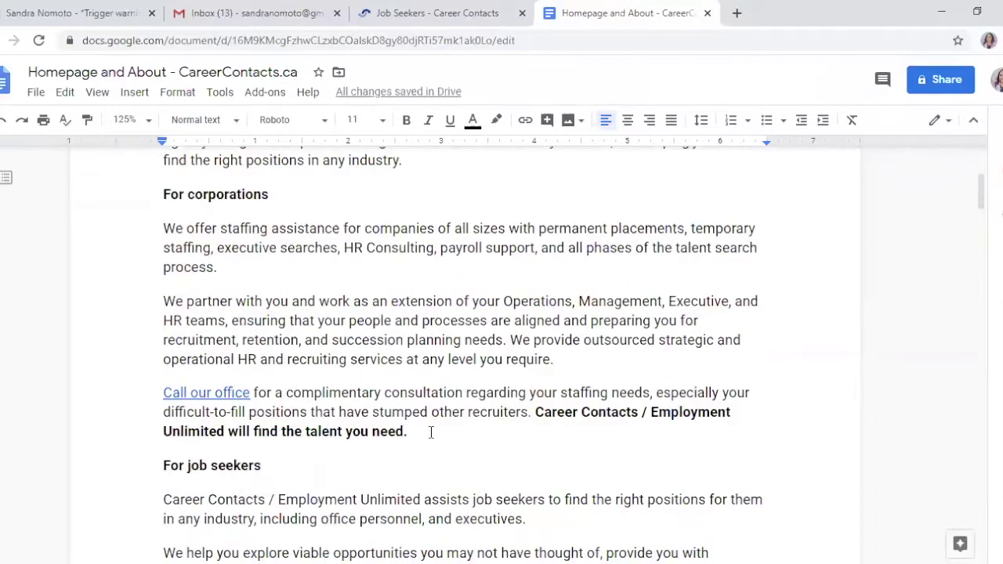
{"action": "left_click", "coordinate": [546, 378]}
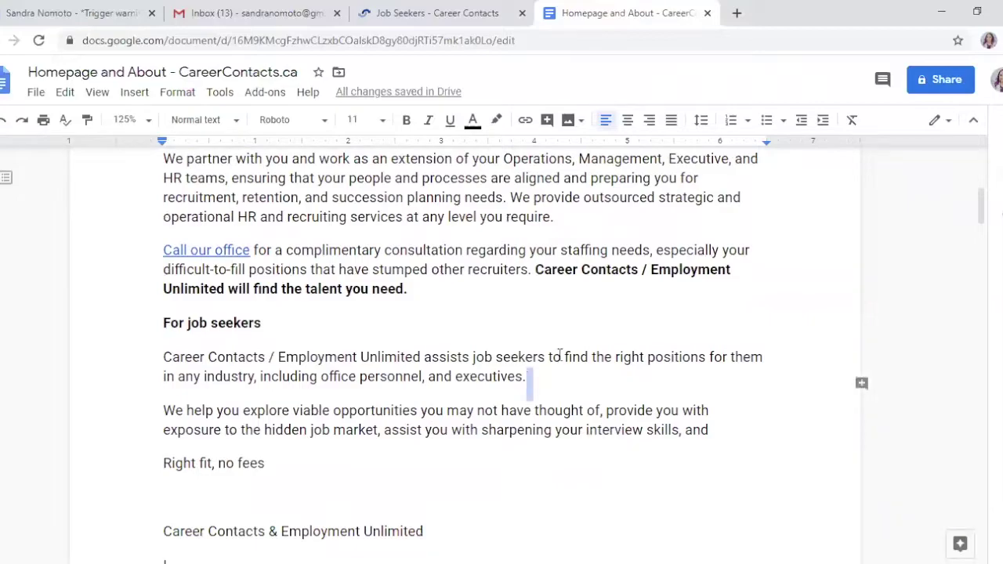
{"action": "key", "text": "Return"}
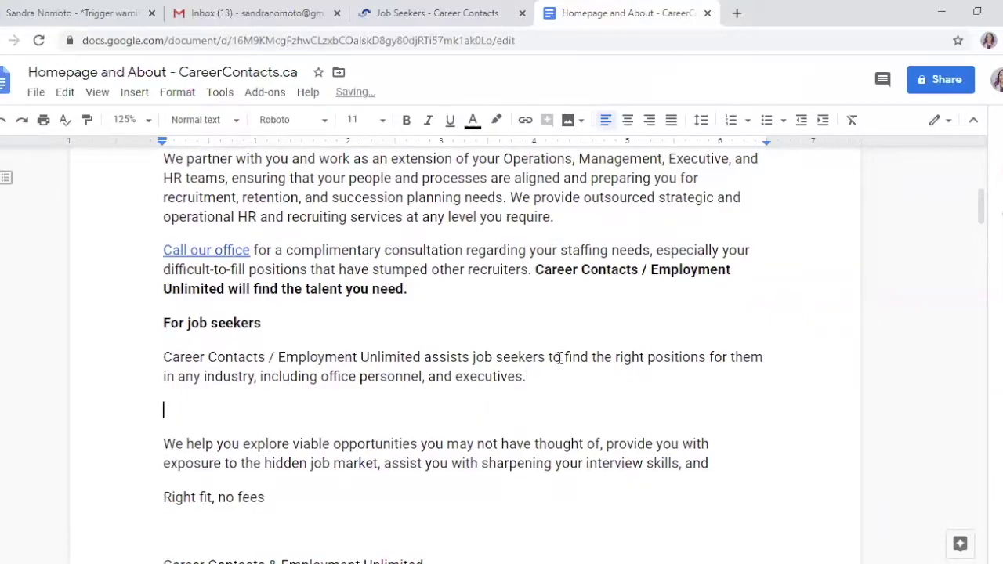
{"action": "key", "text": "BackSpace"}
Step: Insert "find the right fit for employment." after "We help you" in the second job seekers paragraph
{"action": "left_click", "coordinate": [242, 410]}
{"action": "type", "text": "find the right "}
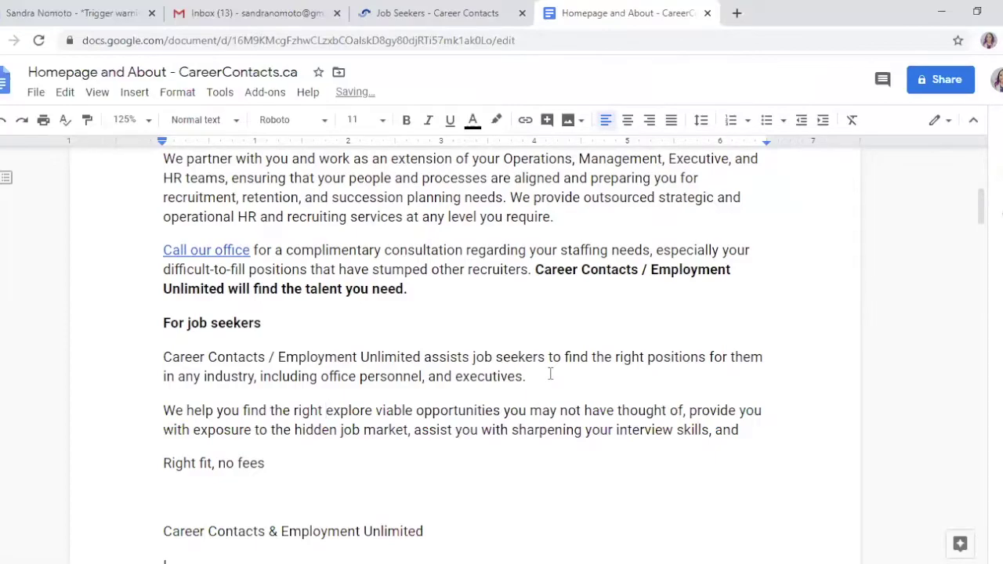
{"action": "type", "text": "fit for empl"}
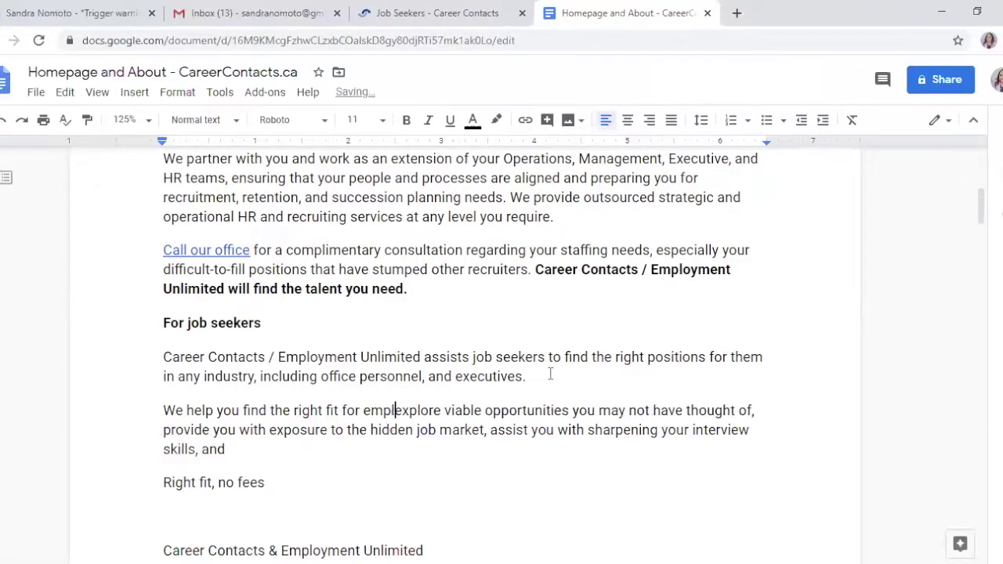
{"action": "type", "text": "oyment"}
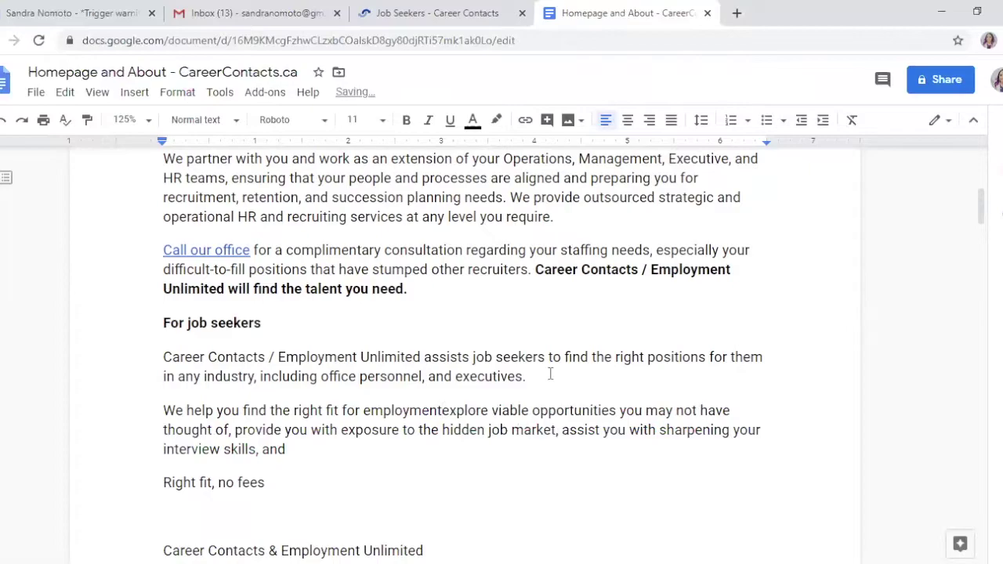
{"action": "type", "text": "."}
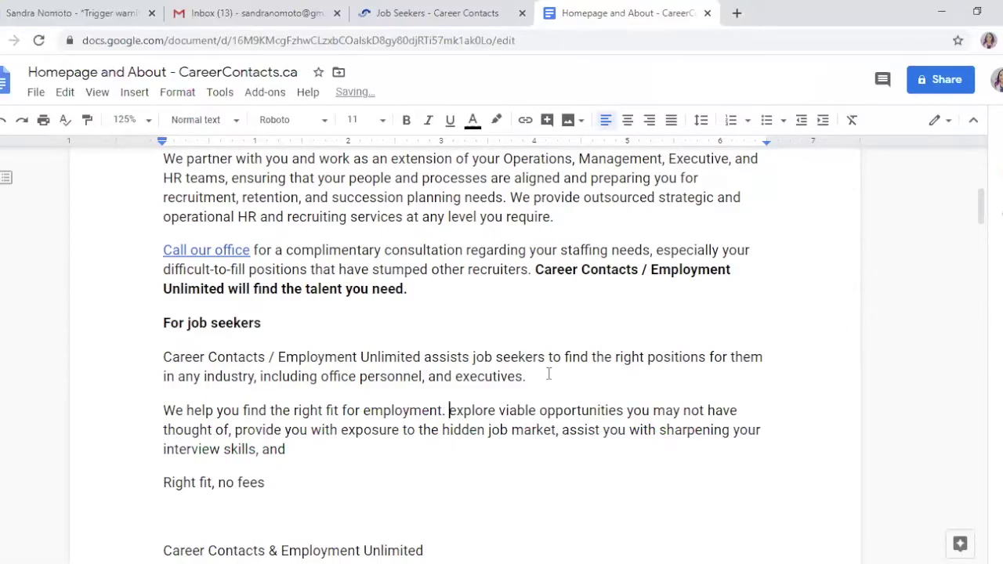
Step: Start a second sentence with "We do this by" and change "explore" to "exploring"
{"action": "key", "text": "BackSpace"}
{"action": "key", "text": "BackSpace"}
{"action": "type", "text": ". We do this by"}
{"action": "key", "text": "ctrl+Right"}
{"action": "key", "text": "BackSpace"}
{"action": "key", "text": "BackSpace"}
{"action": "type", "text": "ing"}
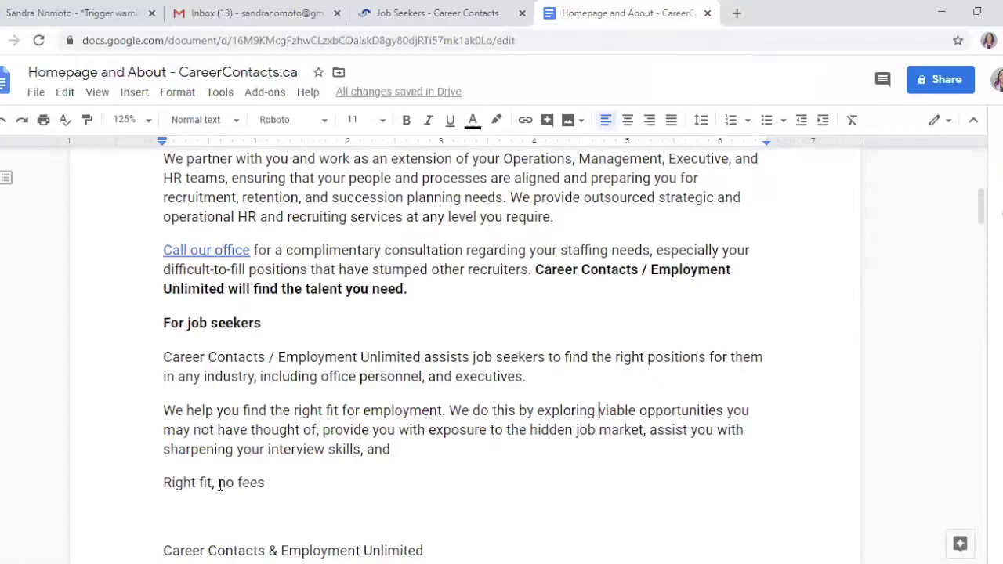
Step: Delete "Right fit," from the last benefit line and insert ", without charging recruitment fees" after "employment"
{"action": "left_click_drag", "start_coordinate": [219, 483], "coordinate": [162, 483]}
{"action": "key", "text": "BackSpace"}
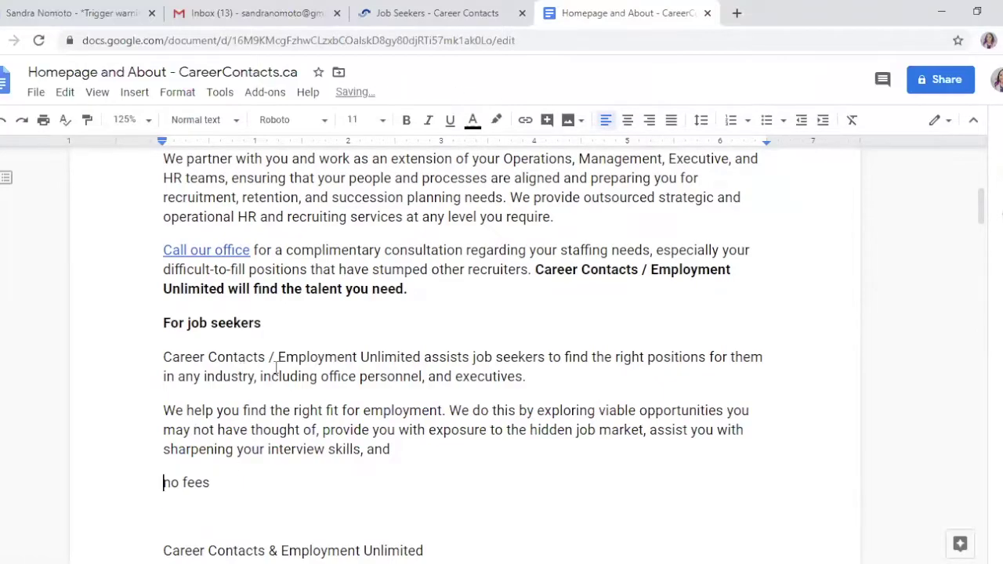
{"action": "left_click", "coordinate": [444, 410]}
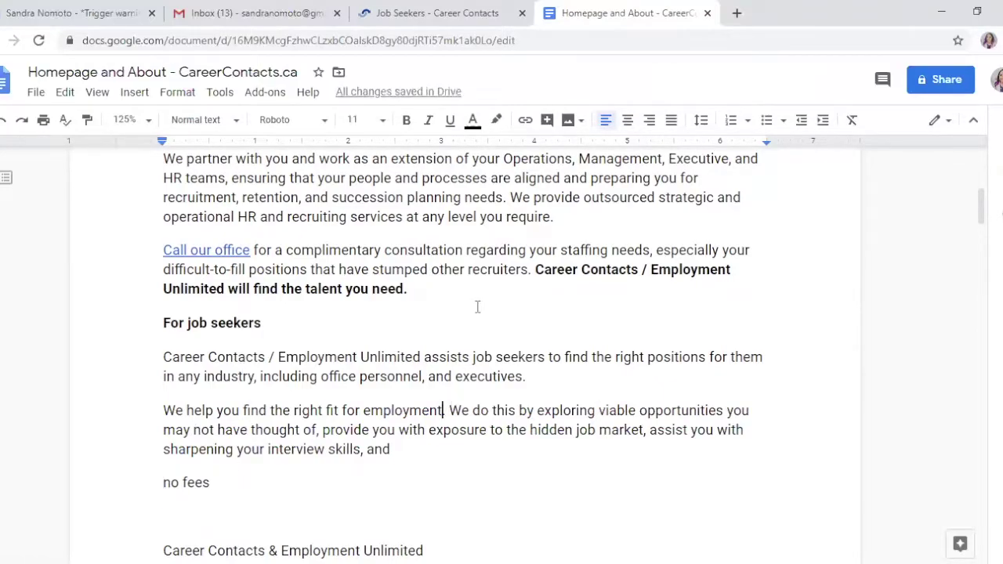
{"action": "scroll", "coordinate": [476, 307], "scroll_direction": "up", "scroll_amount": 5}
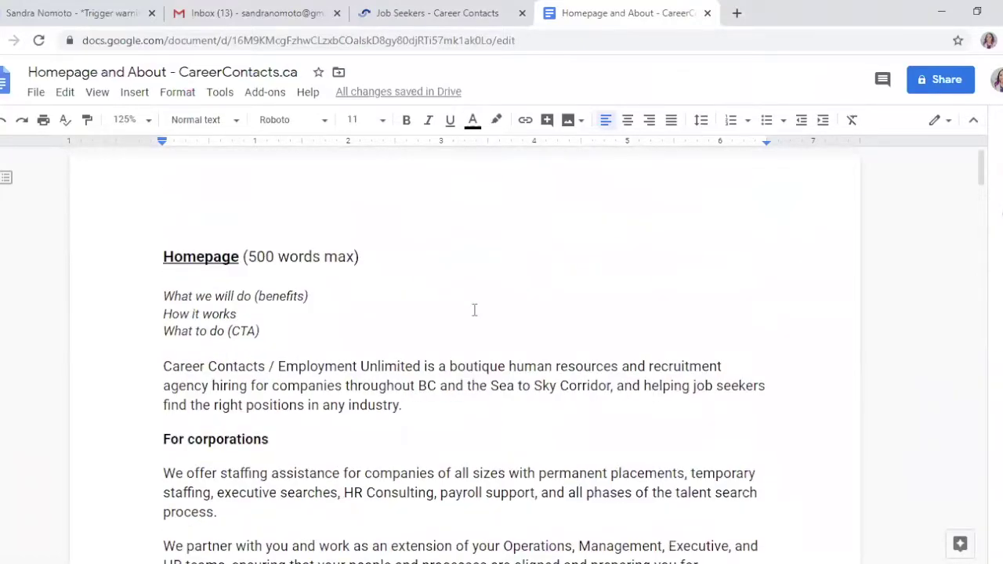
{"action": "scroll", "coordinate": [474, 309], "scroll_direction": "down", "scroll_amount": 4}
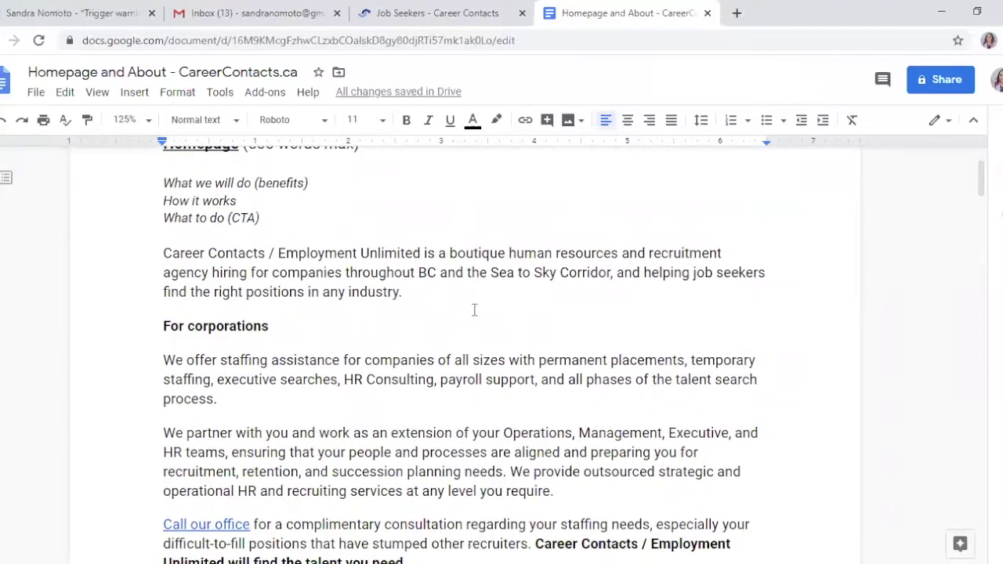
{"action": "scroll", "coordinate": [472, 310], "scroll_direction": "down", "scroll_amount": 1}
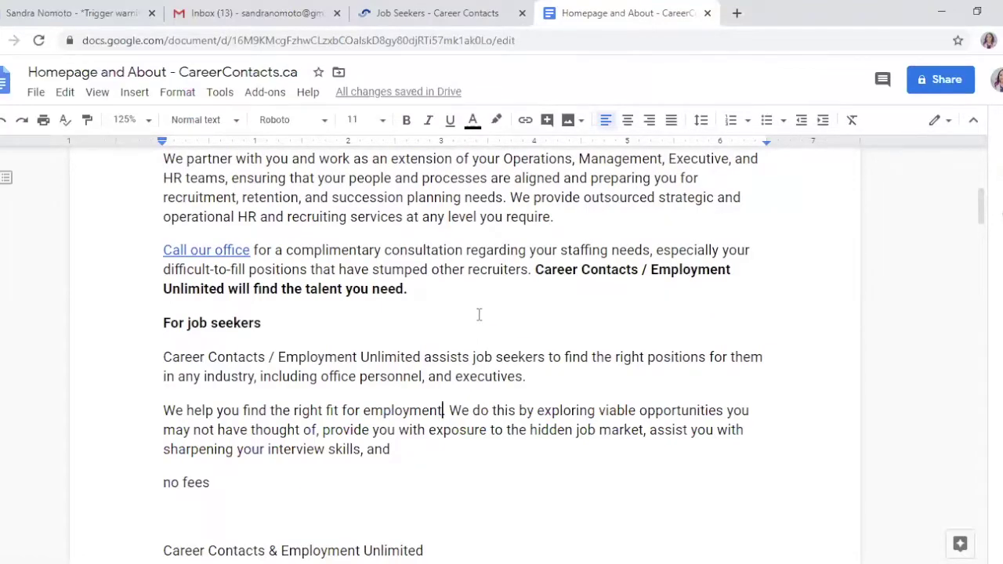
{"action": "type", "text": ", with"}
{"action": "key", "text": "BackSpace"}
{"action": "key", "text": "BackSpace"}
{"action": "key", "text": "BackSpace"}
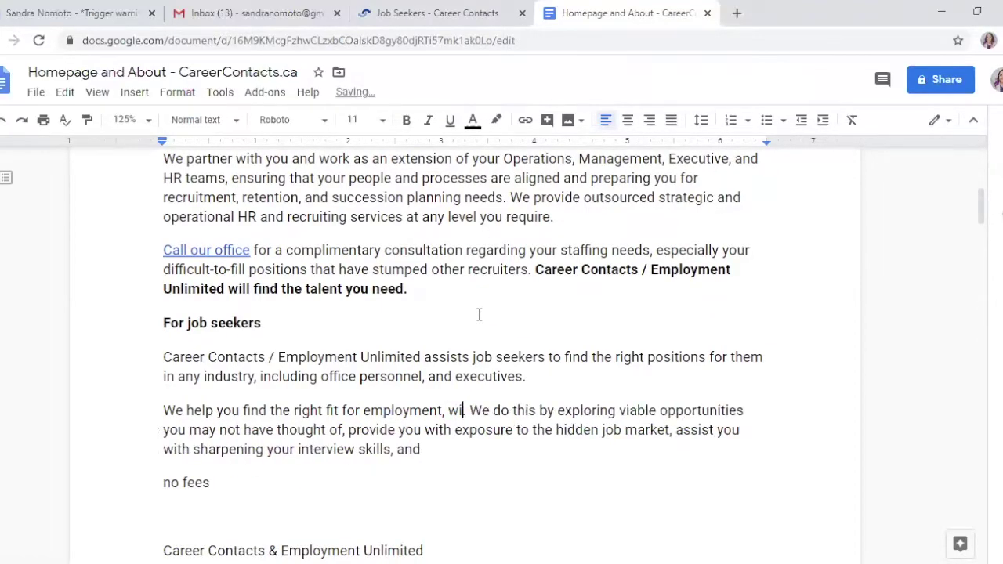
{"action": "type", "text": "thout charging fees"}
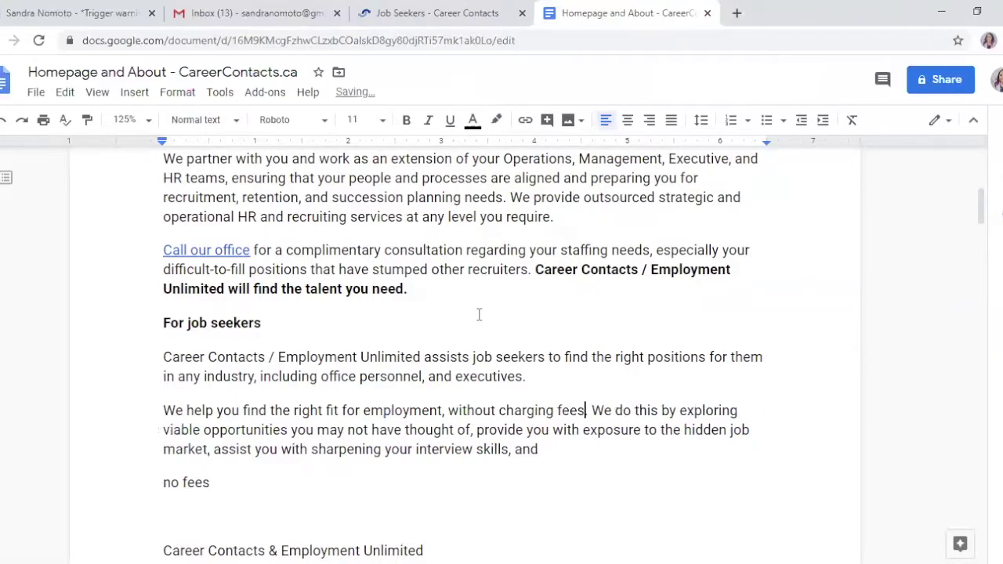
{"action": "type", "text": "recruitment"}
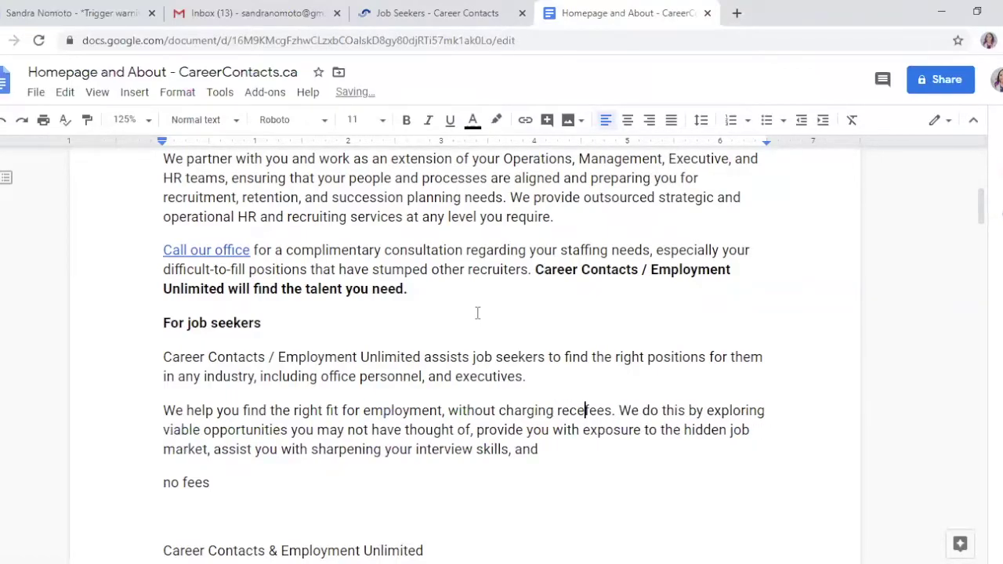
Step: Delete the leftover "no fees" line and end the benefits sentence with "and assist you with sharpening your interview skills."
{"action": "key", "text": "ctrl+z"}
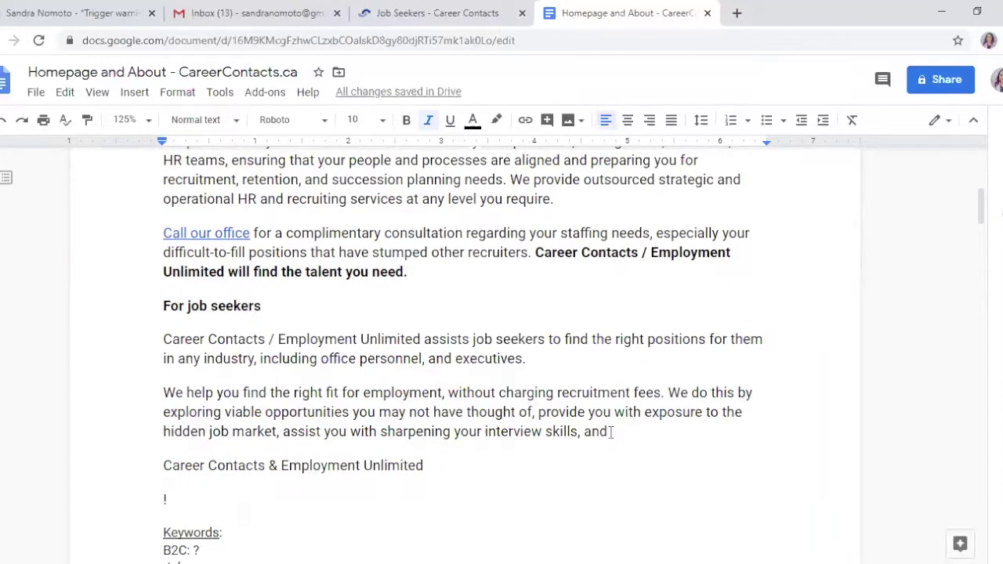
{"action": "key", "text": "BackSpace"}
{"action": "key", "text": "BackSpace"}
{"action": "key", "text": "BackSpace"}
{"action": "key", "text": "BackSpace"}
{"action": "key", "text": "BackSpace"}
{"action": "key", "text": "BackSpace"}
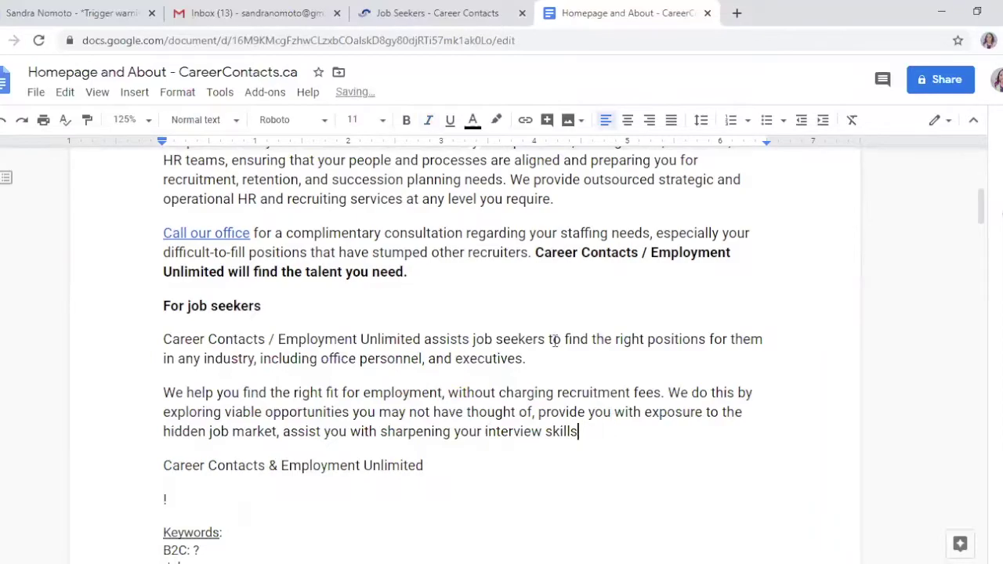
{"action": "scroll", "coordinate": [517, 334], "scroll_direction": "up", "scroll_amount": 4}
{"action": "scroll", "coordinate": [359, 419], "scroll_direction": "down", "scroll_amount": 1}
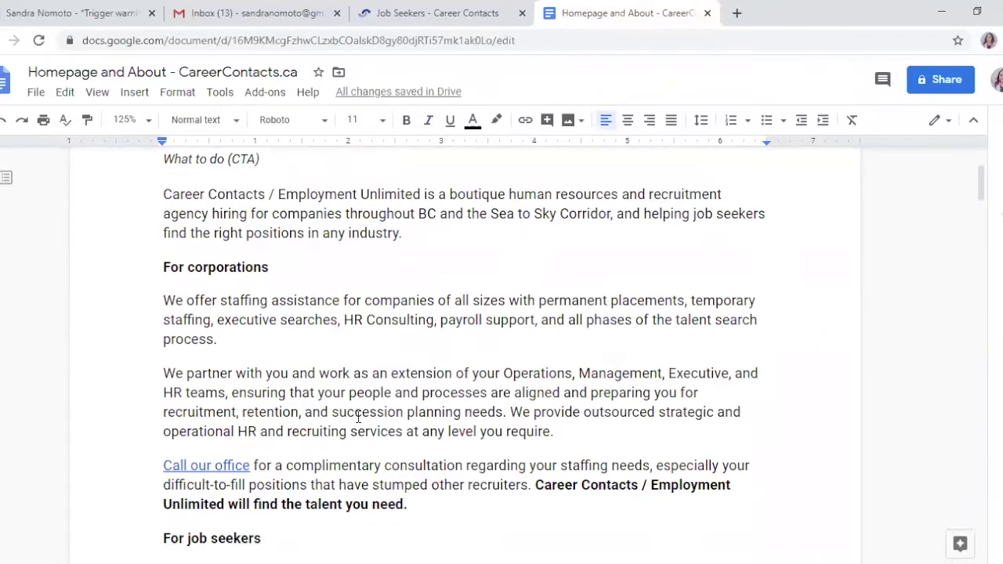
{"action": "scroll", "coordinate": [358, 419], "scroll_direction": "down", "scroll_amount": 3}
{"action": "left_click", "coordinate": [619, 431]}
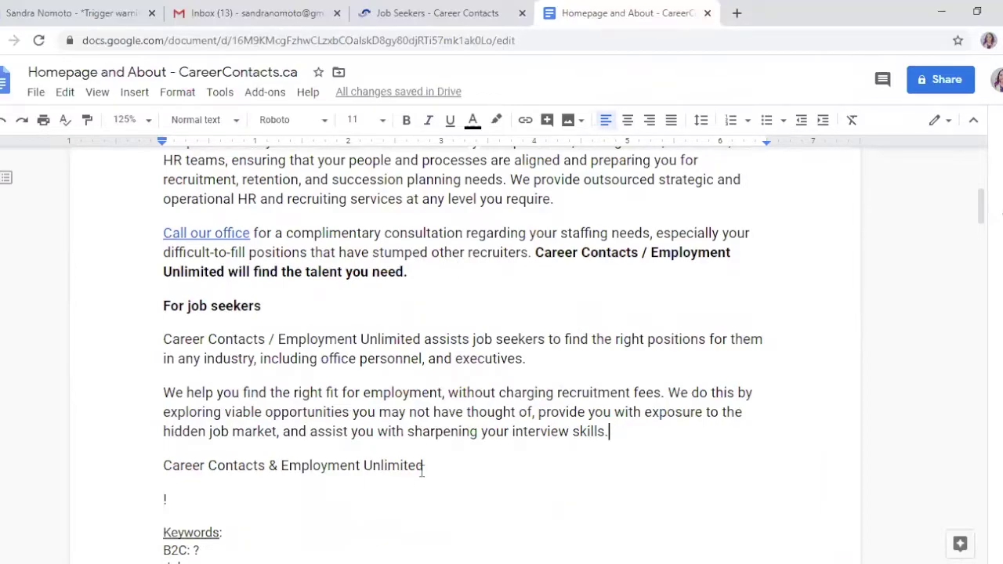
Step: Delete the stray "!" line above the Keywords list
{"action": "left_click", "coordinate": [224, 503]}
{"action": "key", "text": "BackSpace"}
{"action": "key", "text": "BackSpace"}
Step: Replace the "Career Contacts & Employment Unlimited" line with the linked "Call our office for a complimentary consultation regarding your employment needs."
{"action": "left_click_drag", "start_coordinate": [163, 233], "coordinate": [464, 233]}
{"action": "key", "text": "ctrl+c"}
{"action": "triple_click", "coordinate": [254, 465]}
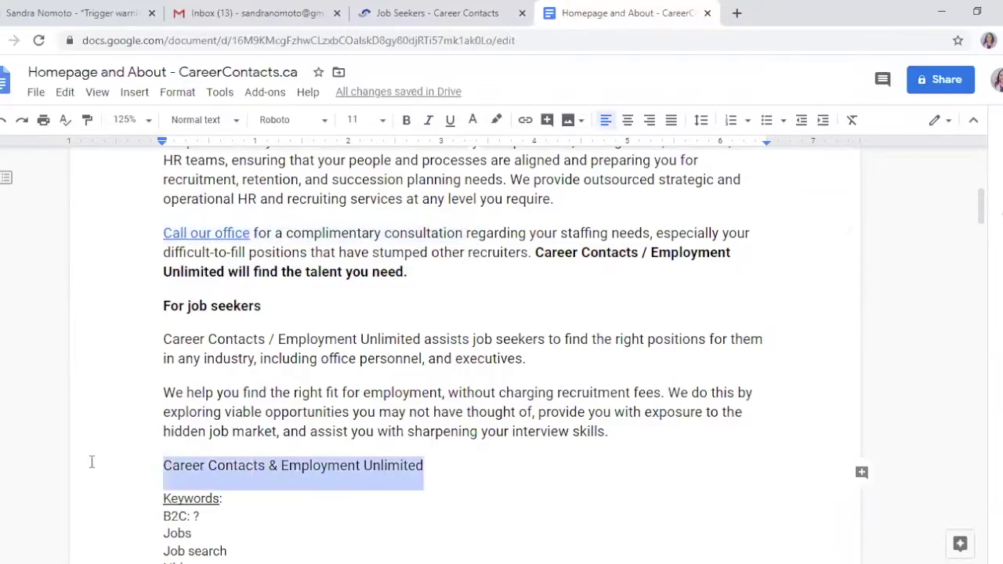
{"action": "key", "text": "ctrl+v"}
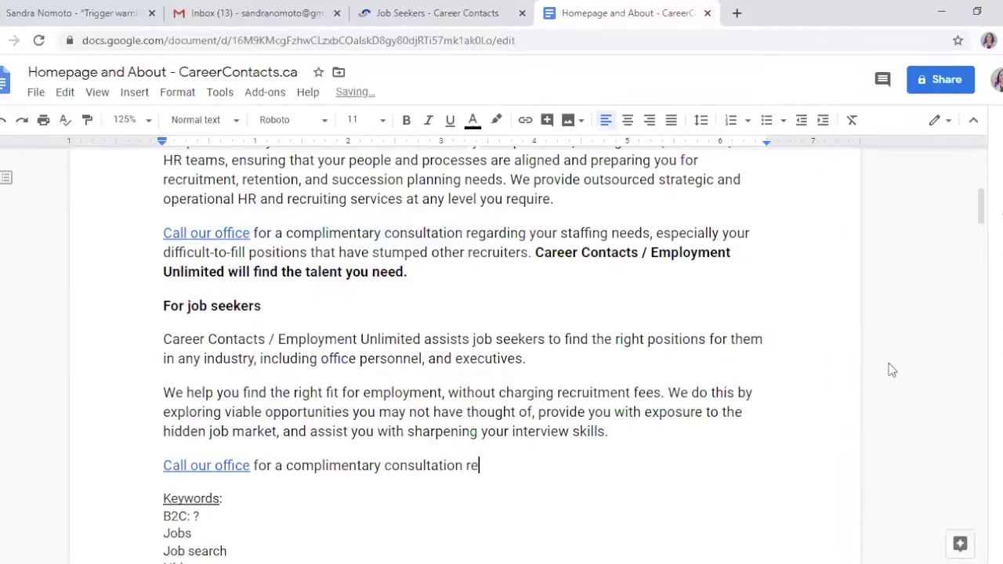
{"action": "key", "text": "BackSpace"}
{"action": "key", "text": "BackSpace"}
{"action": "key", "text": "BackSpace"}
{"action": "type", "text": "ing your empl"}
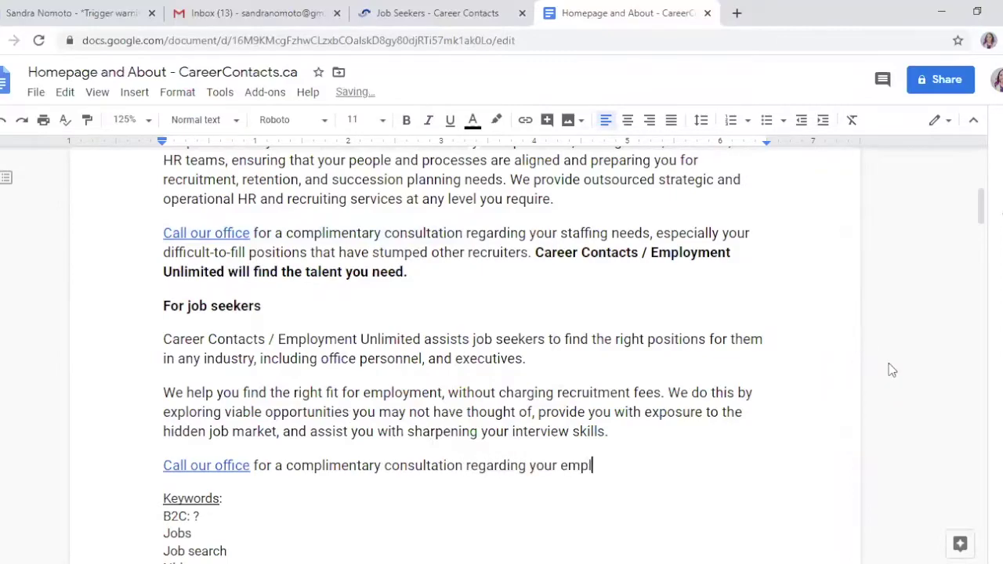
{"action": "type", "text": "oyment needs,"}
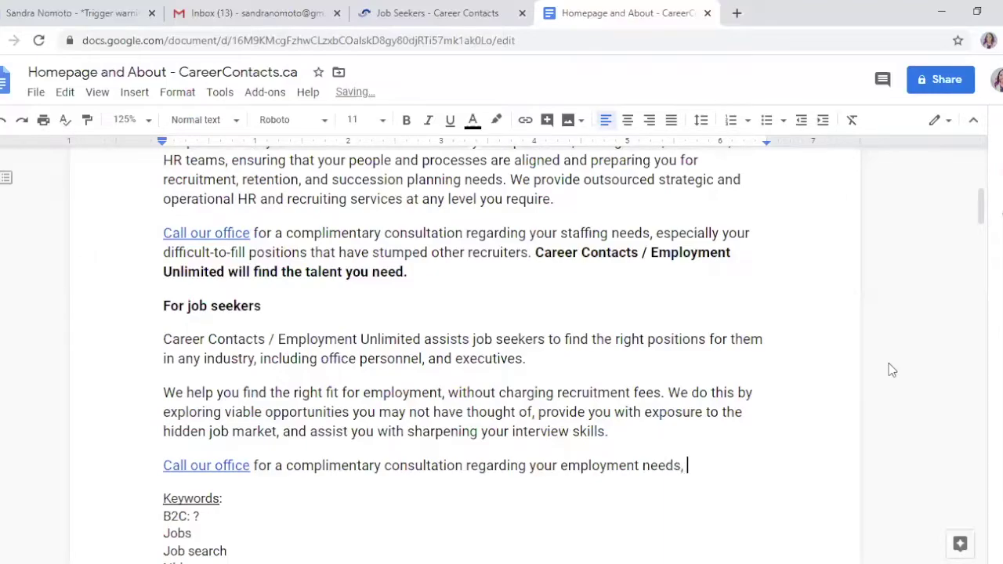
{"action": "key", "text": "BackSpace"}
{"action": "key", "text": "BackSpace"}
{"action": "type", "text": "."}
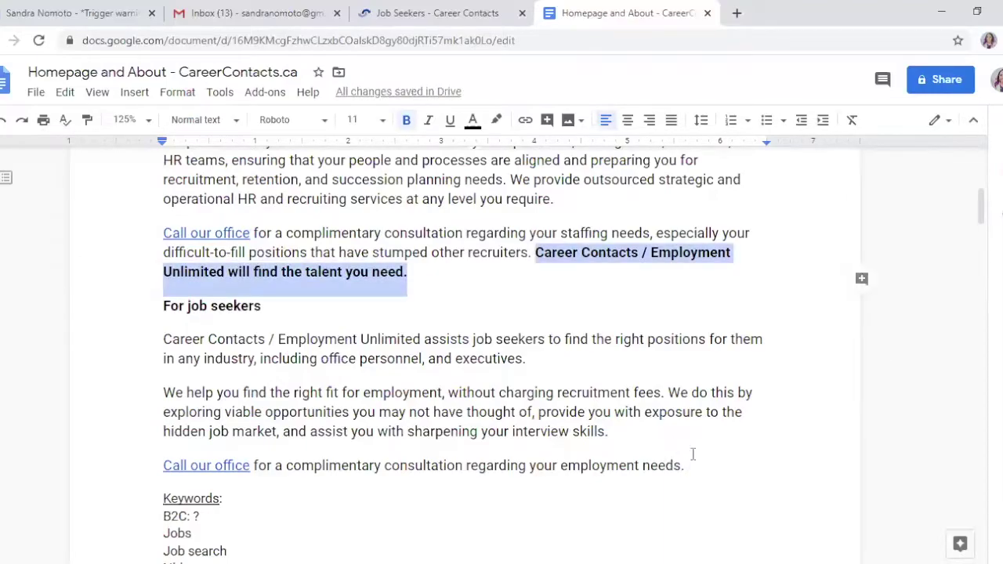
Step: End the job seeker call to action with bold "Career Contacts / Employment Unlimited will find the position that's the best fit for you."
{"action": "type", "text": "Career Contacts / Employment Unlimited will find the talent you need."}
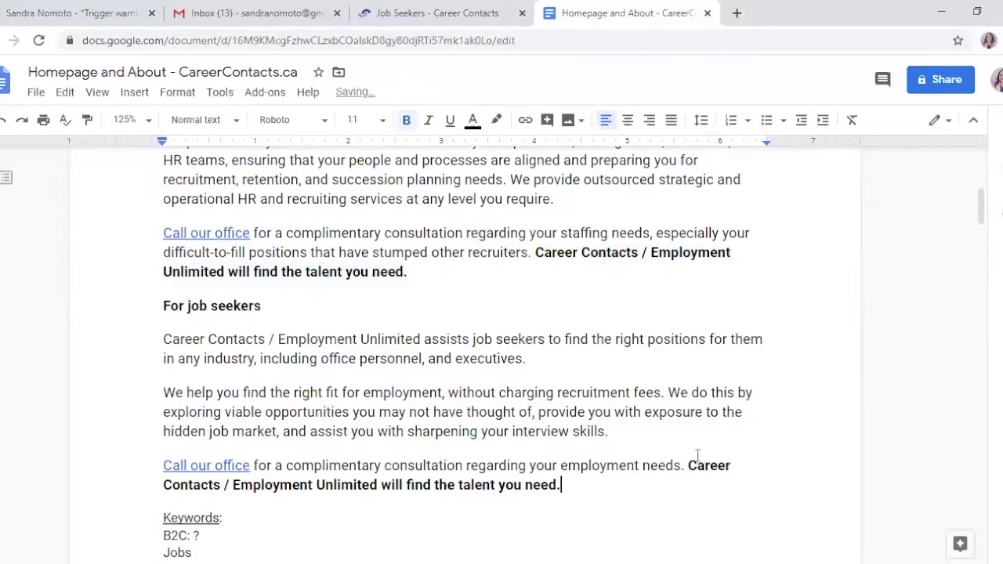
{"action": "left_click_drag", "start_coordinate": [563, 486], "coordinate": [382, 486]}
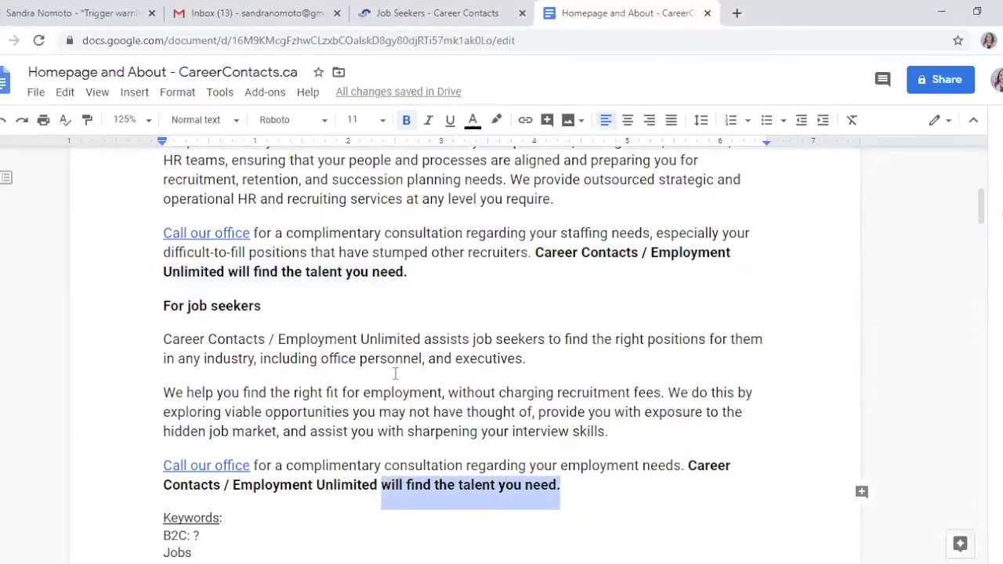
{"action": "type", "text": "will help"}
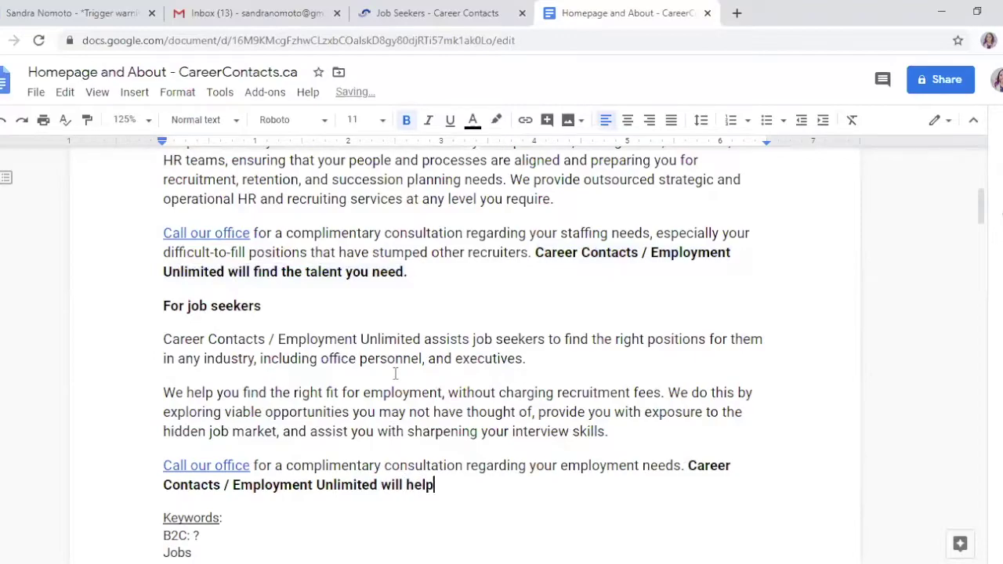
{"action": "key", "text": "BackSpace"}
{"action": "key", "text": "BackSpace"}
{"action": "key", "text": "BackSpace"}
{"action": "key", "text": "BackSpace"}
{"action": "type", "text": "find the position that's the vest f"}
{"action": "key", "text": "BackSpace"}
{"action": "key", "text": "BackSpace"}
{"action": "key", "text": "BackSpace"}
{"action": "key", "text": "BackSpace"}
{"action": "key", "text": "BackSpace"}
{"action": "key", "text": "BackSpace"}
{"action": "type", "text": "best fi f"}
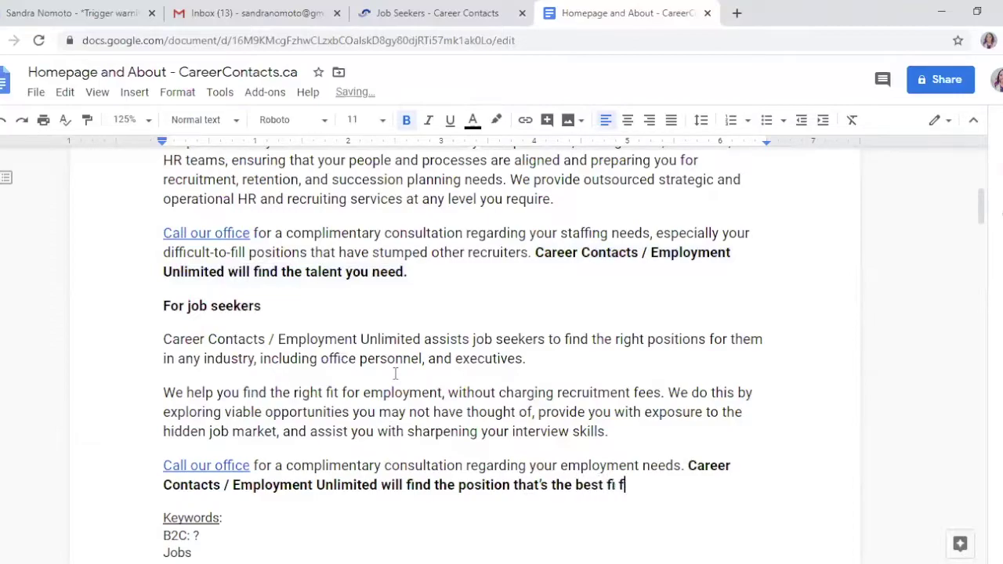
{"action": "key", "text": "BackSpace"}
{"action": "key", "text": "BackSpace"}
{"action": "type", "text": "t for you."}
Step: Check the word count of the homepage copy from the introduction through the job seeker section
{"action": "scroll", "coordinate": [384, 374], "scroll_direction": "up", "scroll_amount": 2}
{"action": "scroll", "coordinate": [384, 374], "scroll_direction": "up", "scroll_amount": 2}
{"action": "left_click_drag", "start_coordinate": [163, 201], "coordinate": [675, 462]}
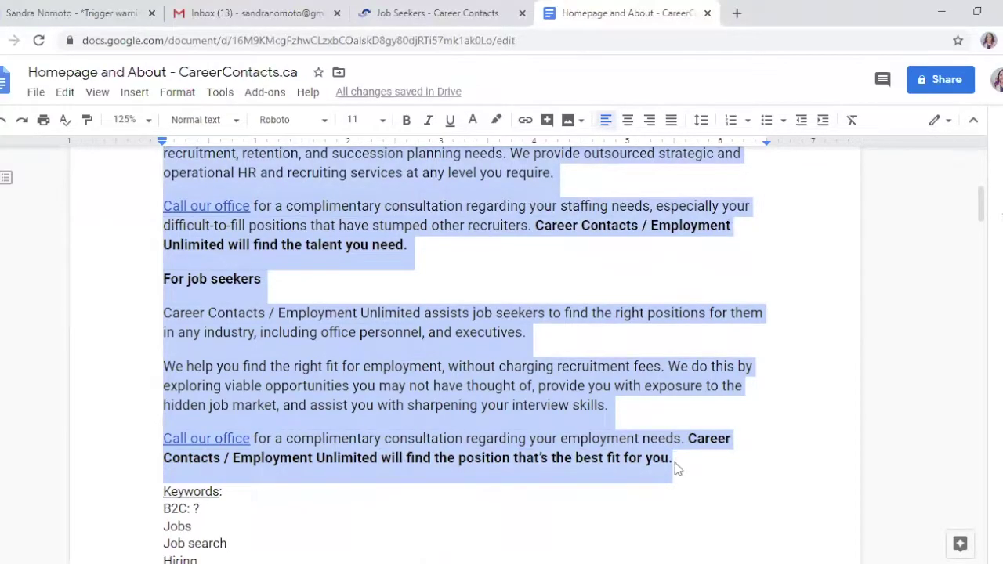
{"action": "key", "text": "ctrl+shift+c"}
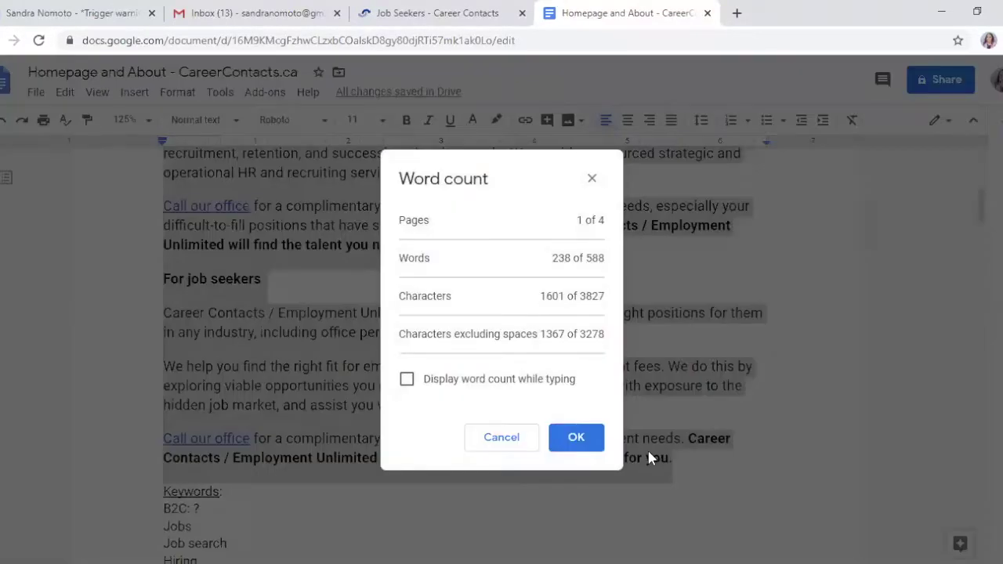
{"action": "left_click", "coordinate": [501, 437]}
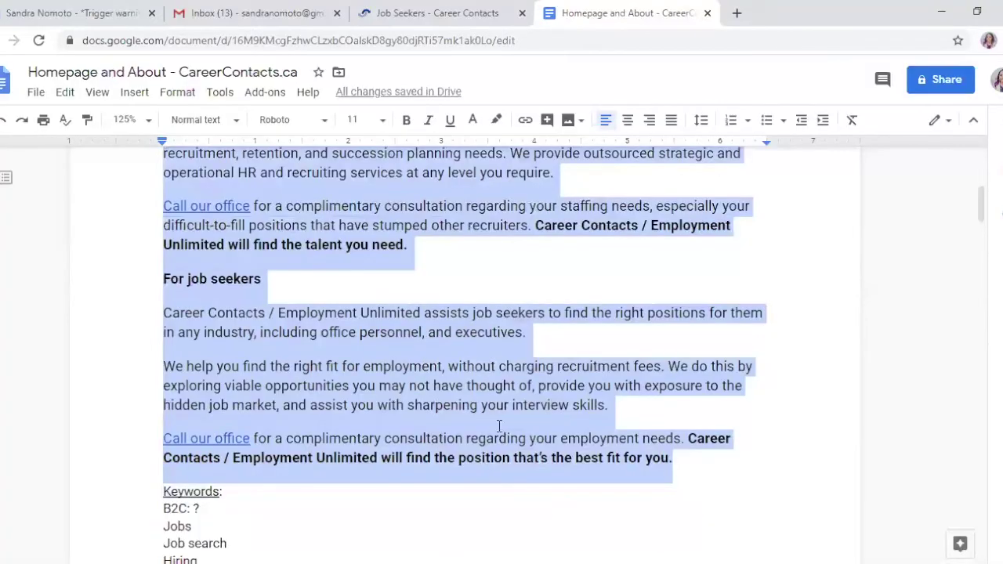
{"action": "left_click", "coordinate": [465, 292]}
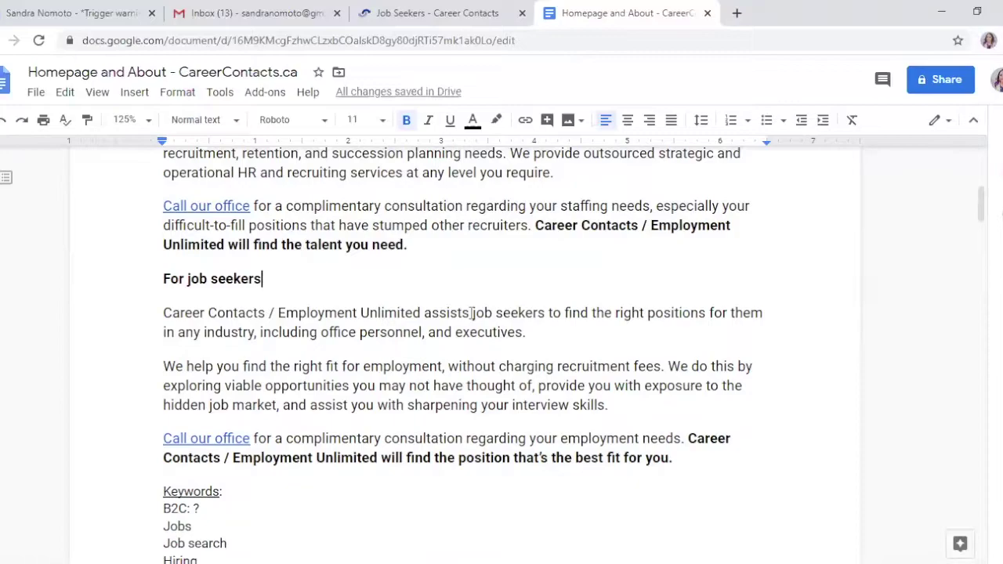
Step: Review the homepage copy from start to finish and recheck its word count after the revisions
{"action": "scroll", "coordinate": [471, 313], "scroll_direction": "up", "scroll_amount": 4}
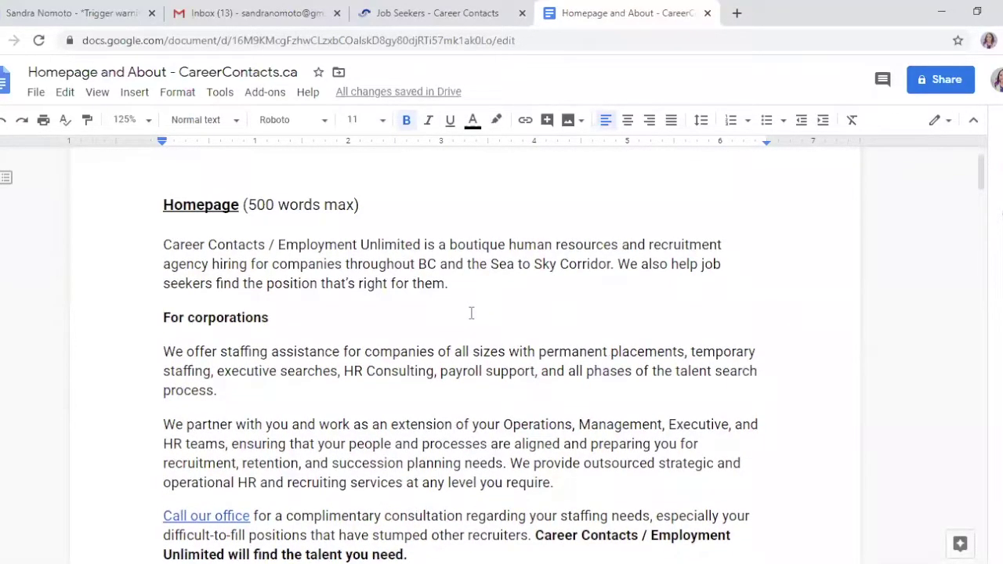
{"action": "scroll", "coordinate": [471, 313], "scroll_direction": "down", "scroll_amount": 2}
{"action": "scroll", "coordinate": [471, 312], "scroll_direction": "up", "scroll_amount": 2}
{"action": "scroll", "coordinate": [471, 313], "scroll_direction": "down", "scroll_amount": 2}
{"action": "scroll", "coordinate": [471, 313], "scroll_direction": "down", "scroll_amount": 4}
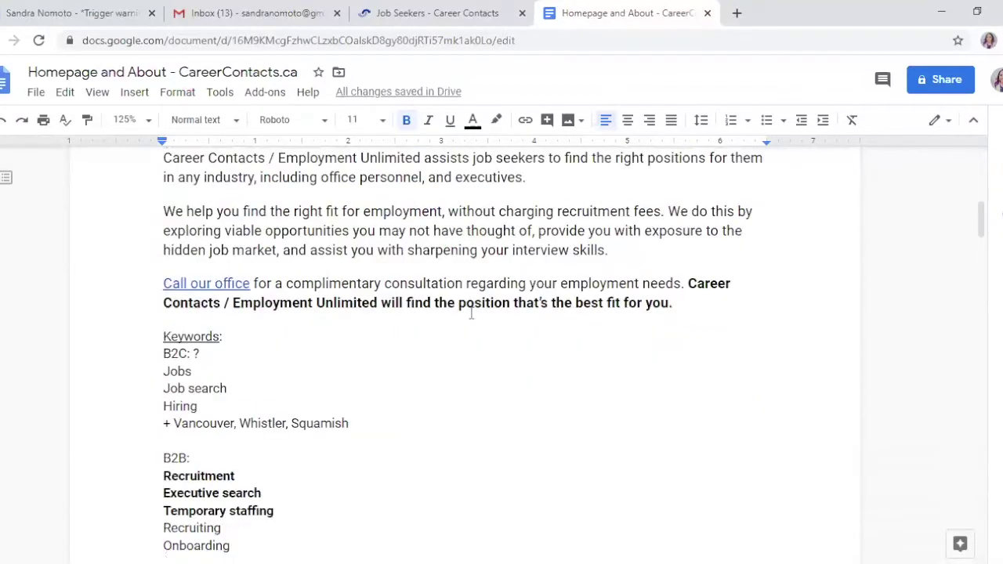
{"action": "scroll", "coordinate": [471, 313], "scroll_direction": "up", "scroll_amount": 6}
{"action": "left_click_drag", "start_coordinate": [173, 298], "coordinate": [702, 214]}
{"action": "key", "text": "ctrl+shift+c"}
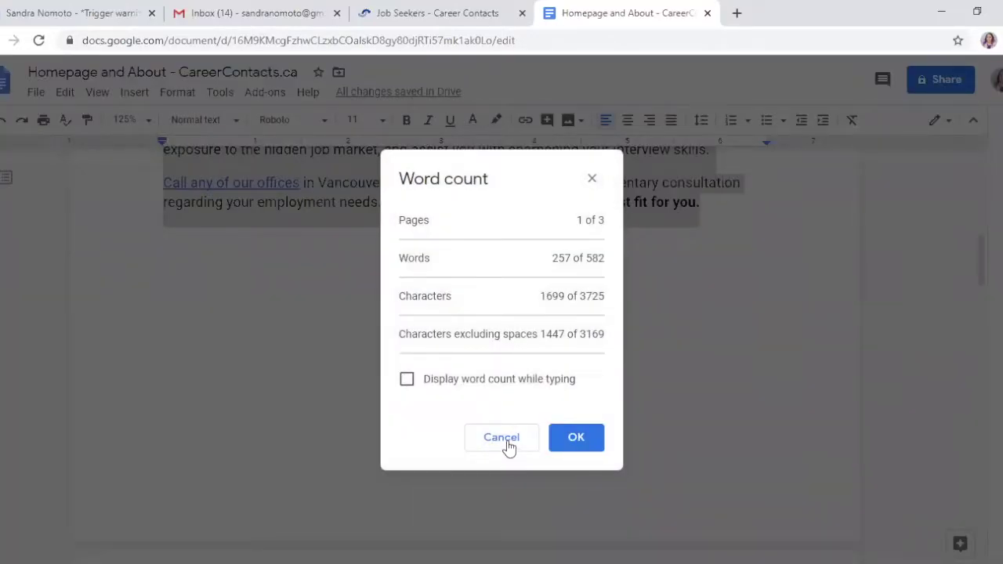
{"action": "left_click", "coordinate": [508, 445]}
Step: Delete the "(500 words max)" note beside the Homepage heading and review the sections below it
{"action": "left_click", "coordinate": [720, 215]}
{"action": "scroll", "coordinate": [717, 406], "scroll_direction": "up", "scroll_amount": 7}
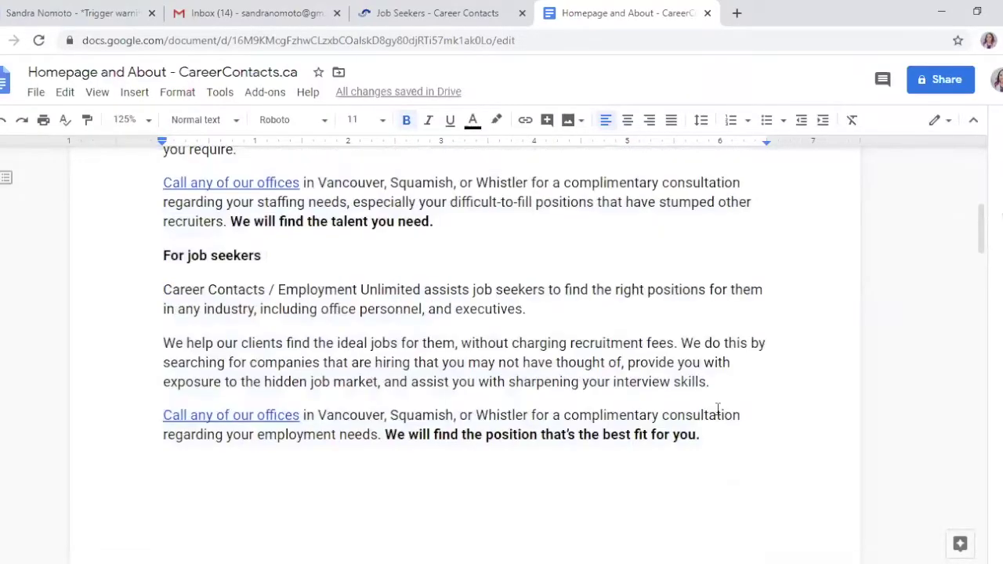
{"action": "key", "text": "ctrl+z"}
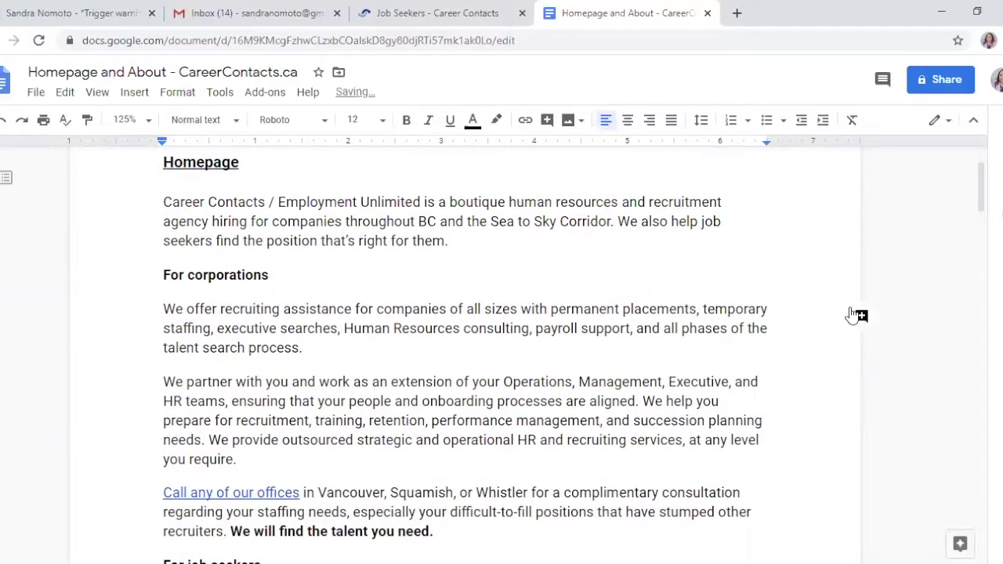
{"action": "scroll", "coordinate": [847, 309], "scroll_direction": "down", "scroll_amount": 2}
{"action": "scroll", "coordinate": [843, 309], "scroll_direction": "down", "scroll_amount": 1}
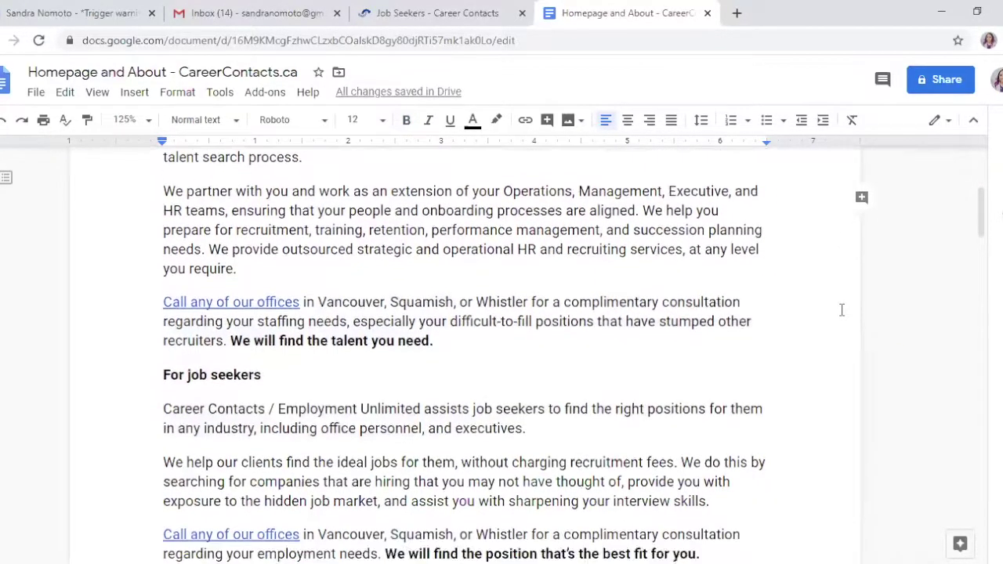
{"action": "scroll", "coordinate": [901, 290], "scroll_direction": "up", "scroll_amount": 3}
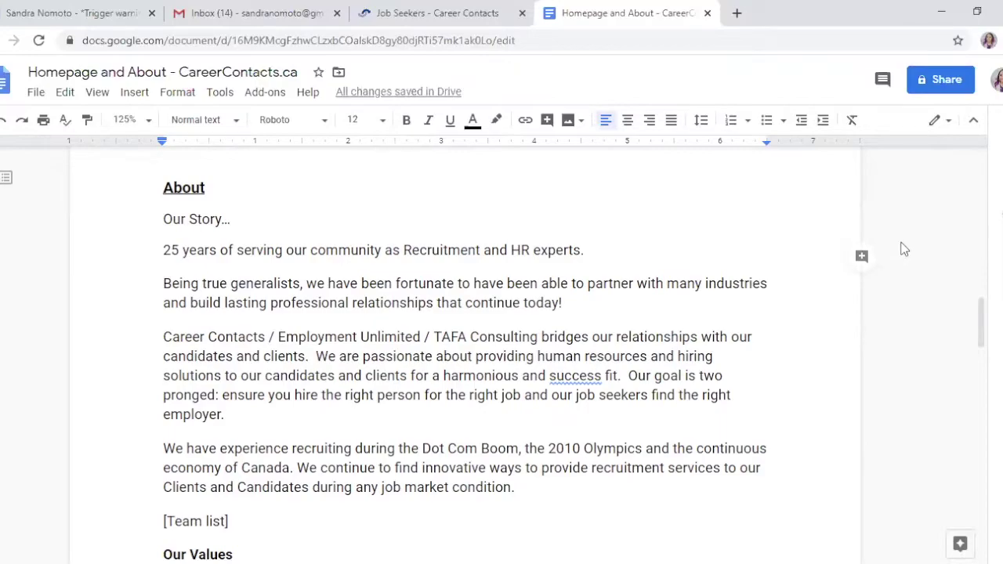
Step: Remove the ellipsis after "Our Story" in the About section and make the heading bold
{"action": "key", "text": "shift+Left"}
{"action": "key", "text": "BackSpace"}
{"action": "key", "text": "BackSpace"}
{"action": "key", "text": "BackSpace"}
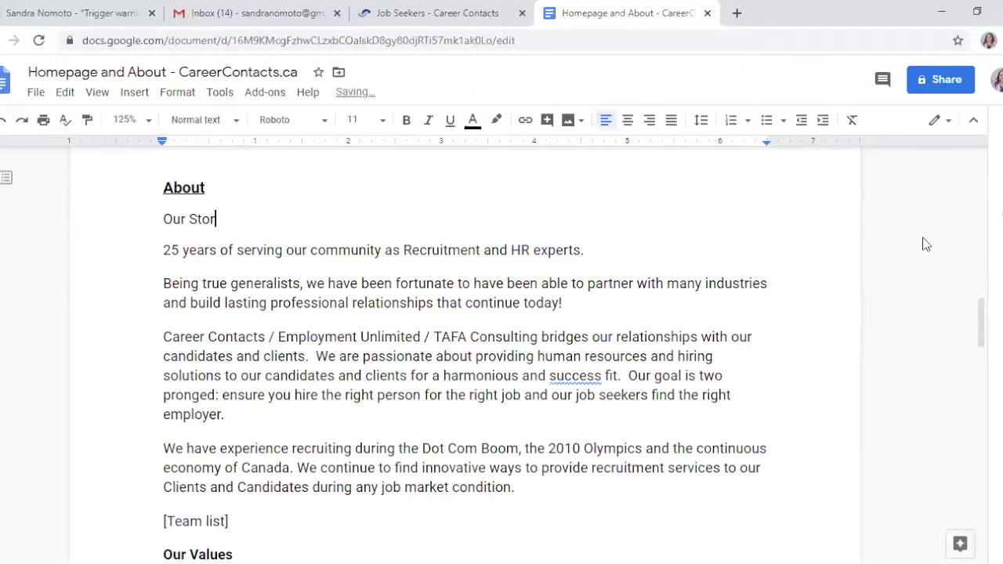
{"action": "type", "text": "y"}
{"action": "left_click_drag", "start_coordinate": [253, 220], "coordinate": [123, 217]}
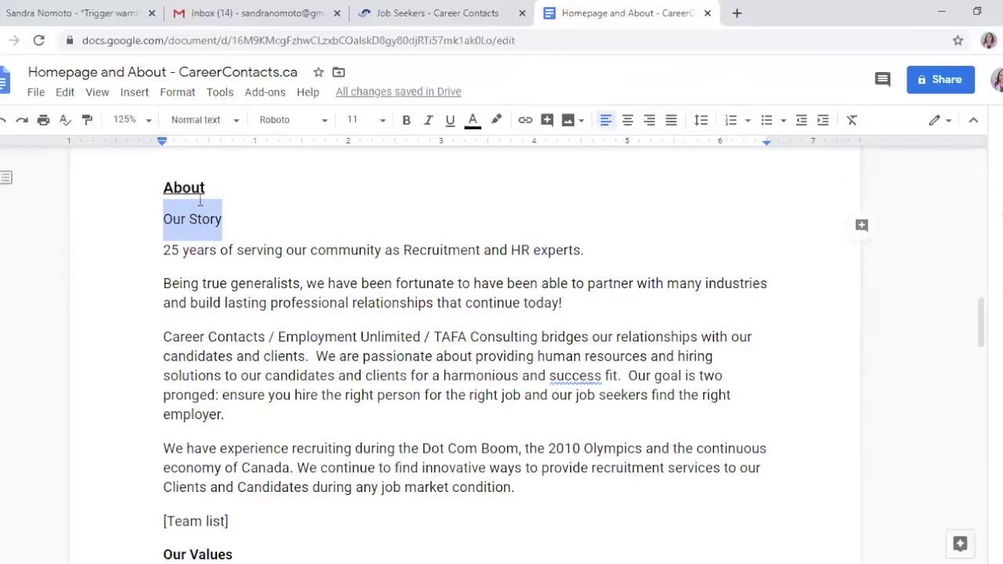
{"action": "key", "text": "ctrl+b"}
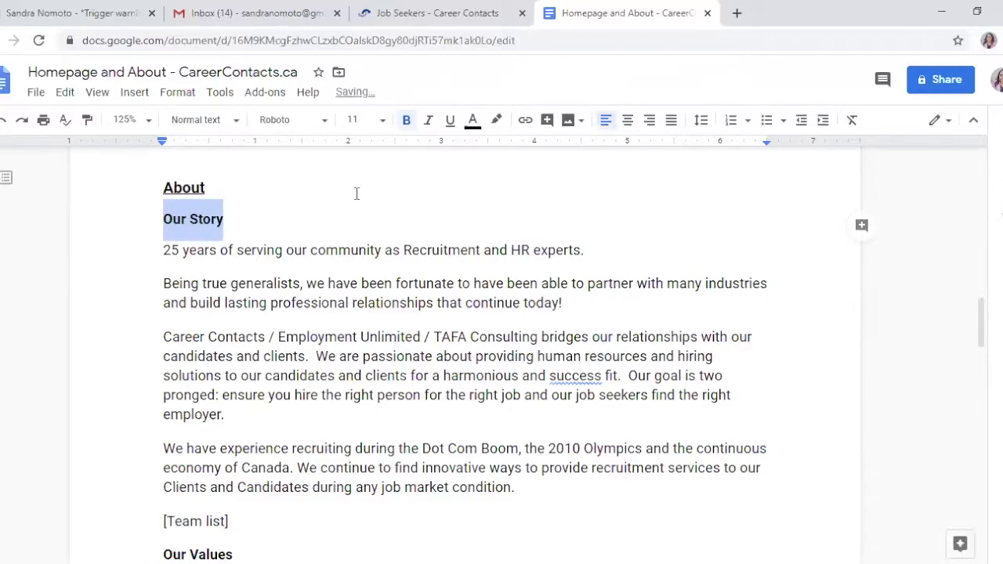
Step: Replace "25 years" at the start of the first Our Story sentence with "Since 1995,"
{"action": "key", "text": "Down"}
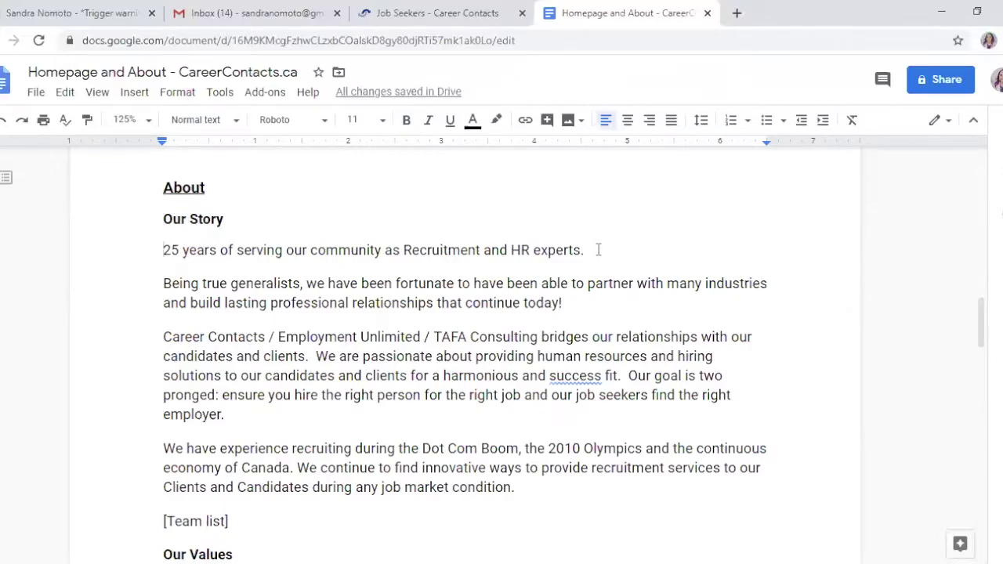
{"action": "left_click", "coordinate": [256, 250]}
{"action": "key", "text": "Home"}
{"action": "key", "text": "ctrl+Right"}
{"action": "key", "text": "ctrl+Right"}
{"action": "key", "text": "shift+Home"}
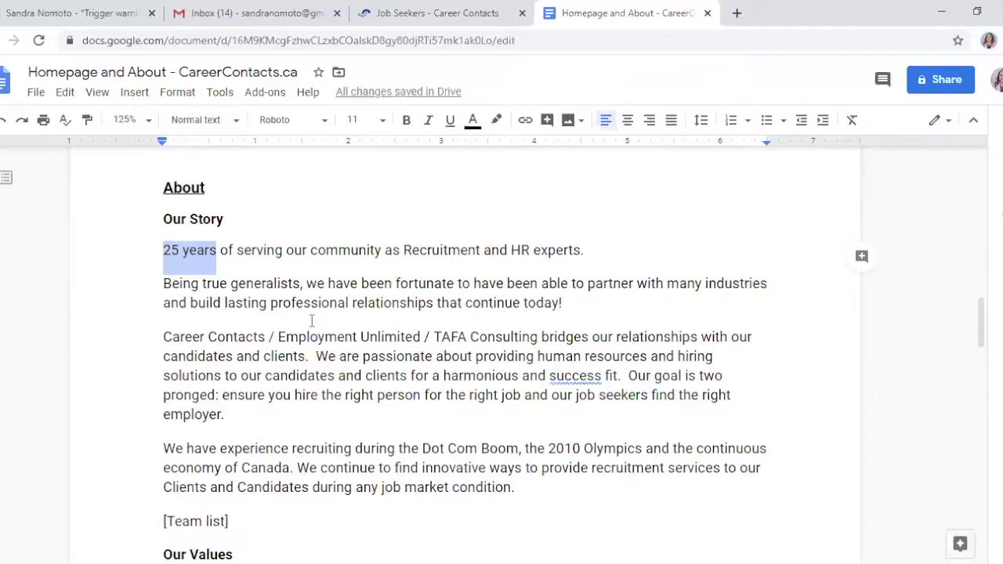
{"action": "key", "text": "Left"}
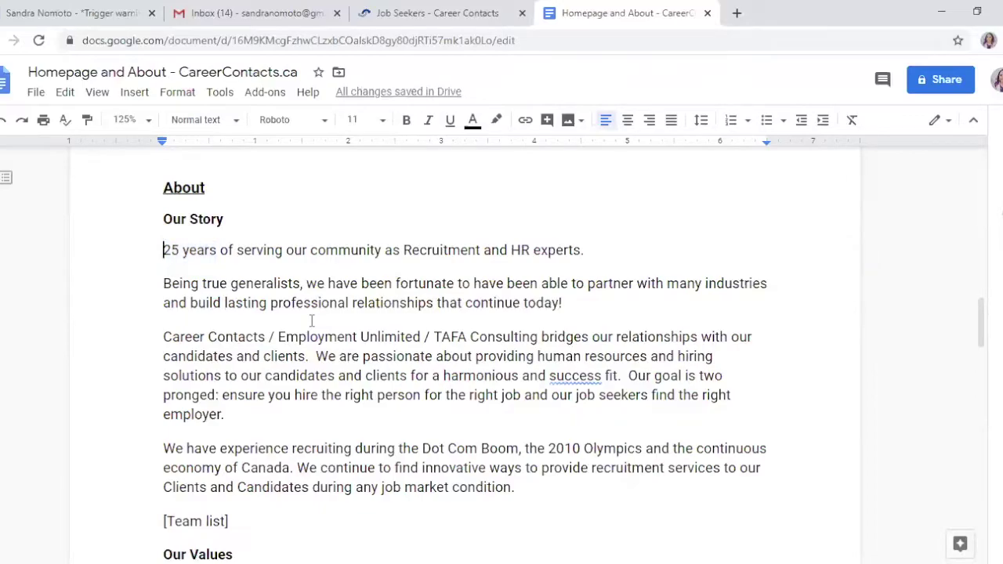
{"action": "key", "text": "Delete"}
{"action": "key", "text": "Delete"}
{"action": "key", "text": "Delete"}
{"action": "key", "text": "Delete"}
{"action": "key", "text": "Delete"}
{"action": "key", "text": "Delete"}
{"action": "key", "text": "Delete"}
{"action": "key", "text": "Delete"}
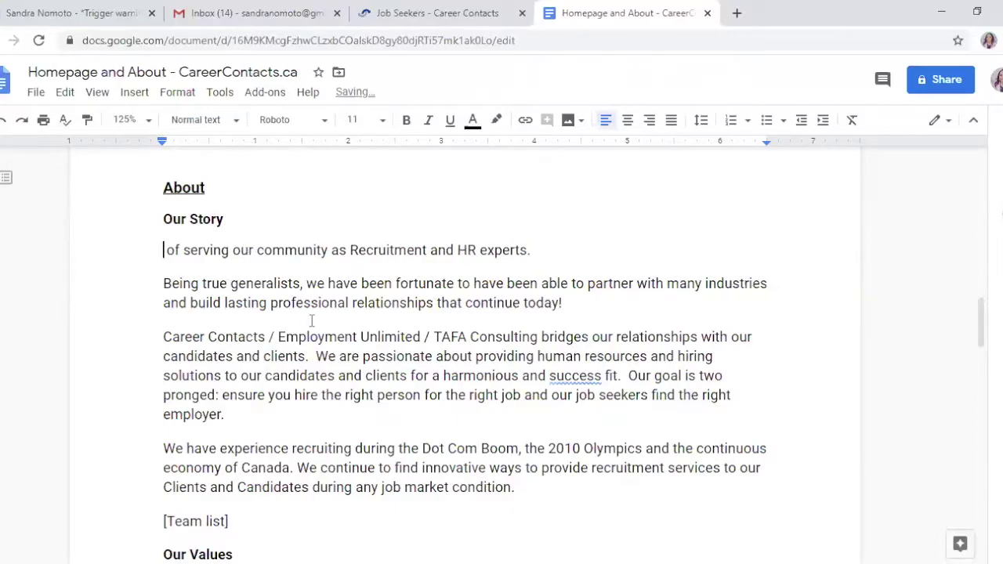
{"action": "type", "text": "Since "}
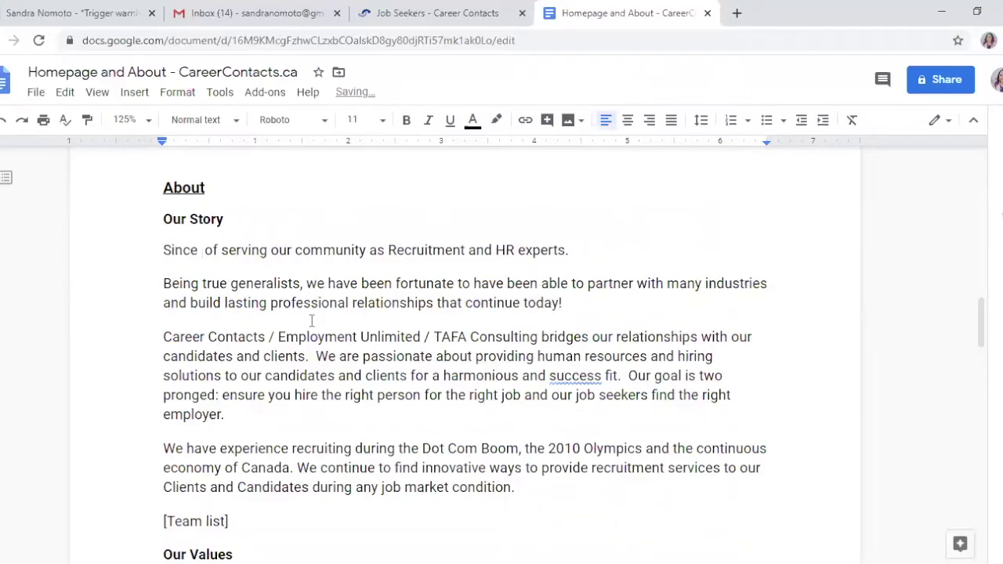
{"action": "type", "text": "1995"}
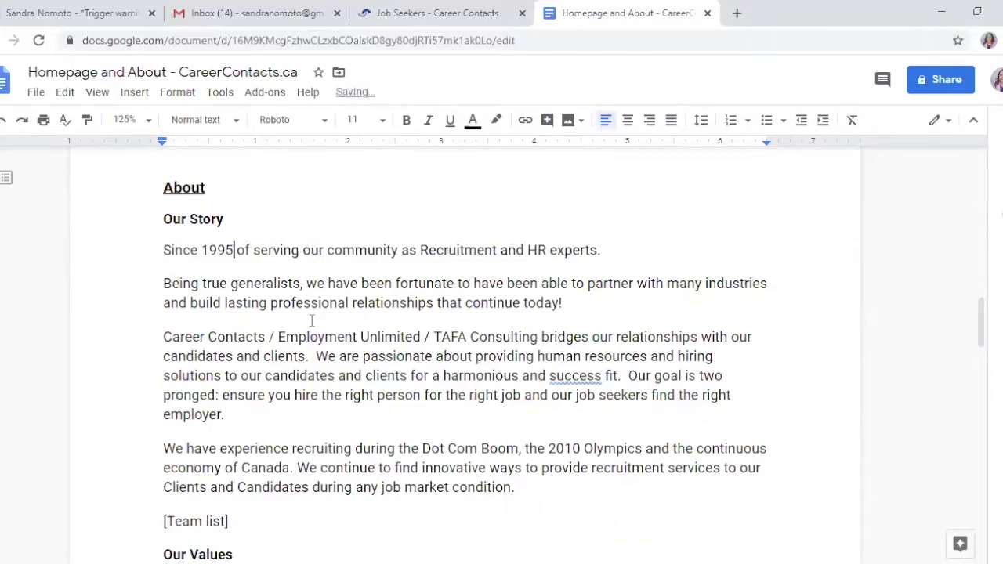
{"action": "type", "text": ","}
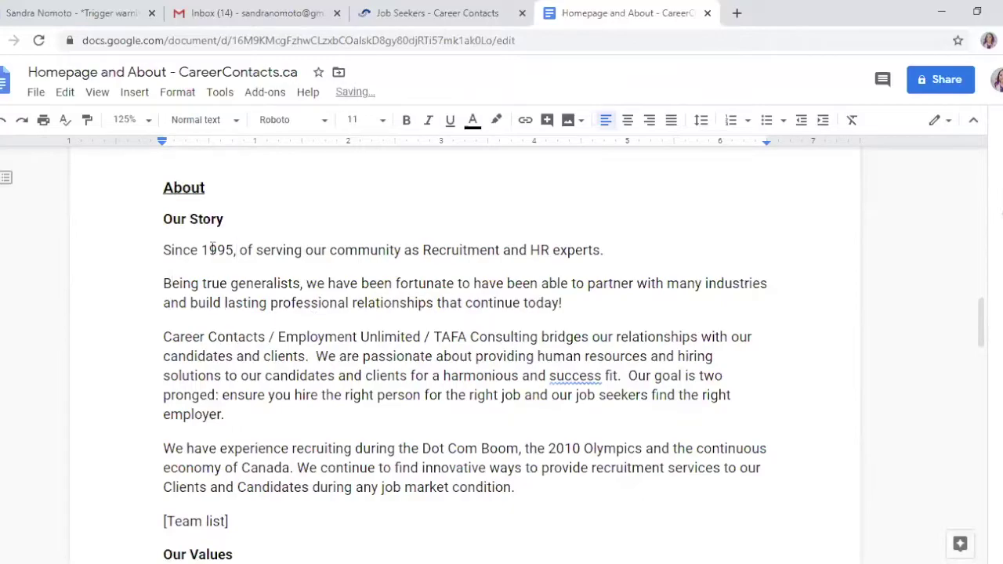
Step: Color the year "1995" red in the first Our Story sentence
{"action": "double_click", "coordinate": [217, 249]}
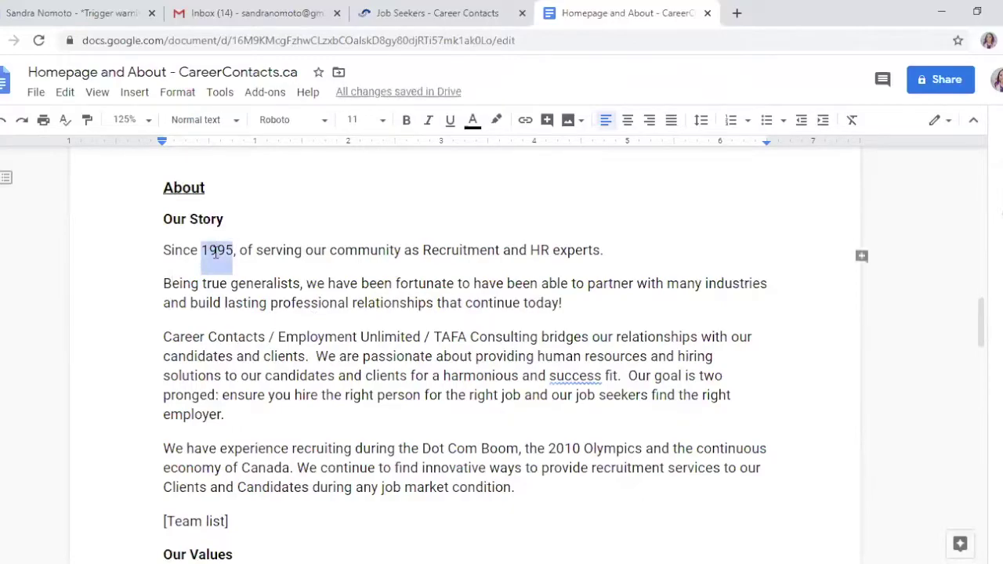
{"action": "left_click", "coordinate": [473, 122]}
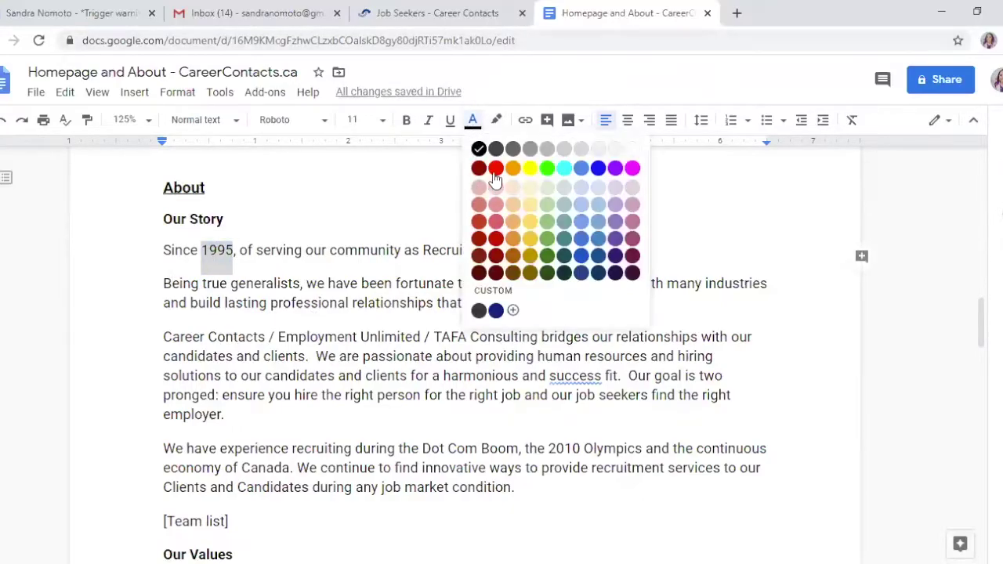
{"action": "left_click", "coordinate": [494, 168]}
{"action": "key", "text": "Right"}
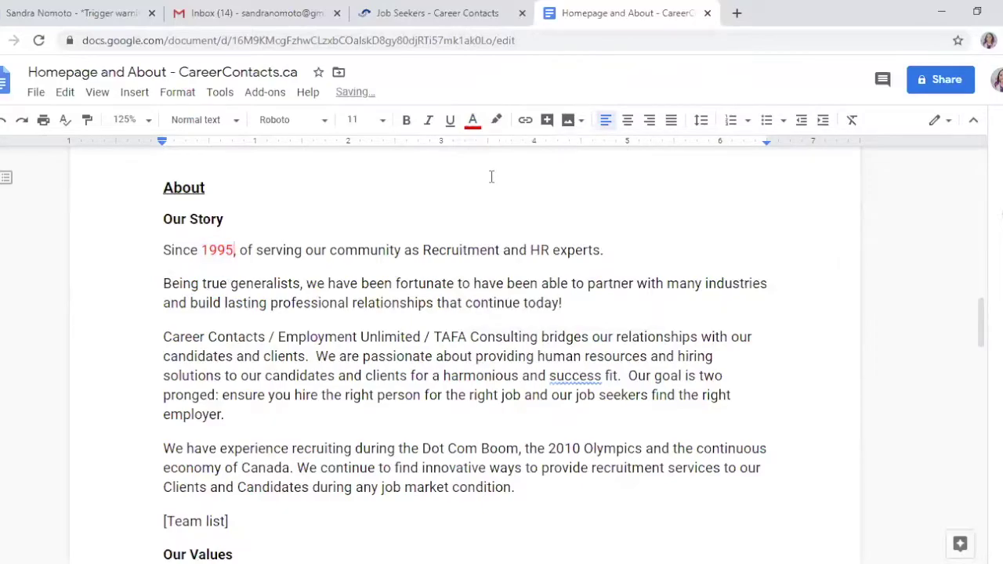
Step: Change "of serving" to "we have served" in the first Our Story sentence, keeping a space before "our community"
{"action": "key", "text": "ctrl+shift+Right"}
{"action": "type", "text": "we have"}
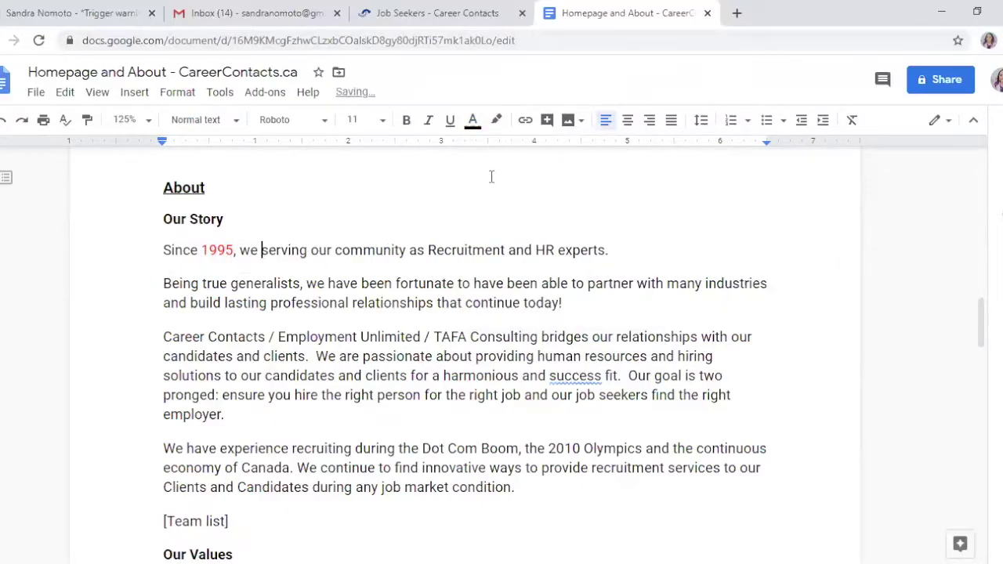
{"action": "key", "text": "ctrl+Right"}
{"action": "key", "text": "BackSpace"}
{"action": "key", "text": "BackSpace"}
{"action": "key", "text": "BackSpace"}
{"action": "key", "text": "BackSpace"}
{"action": "type", "text": "ed"}
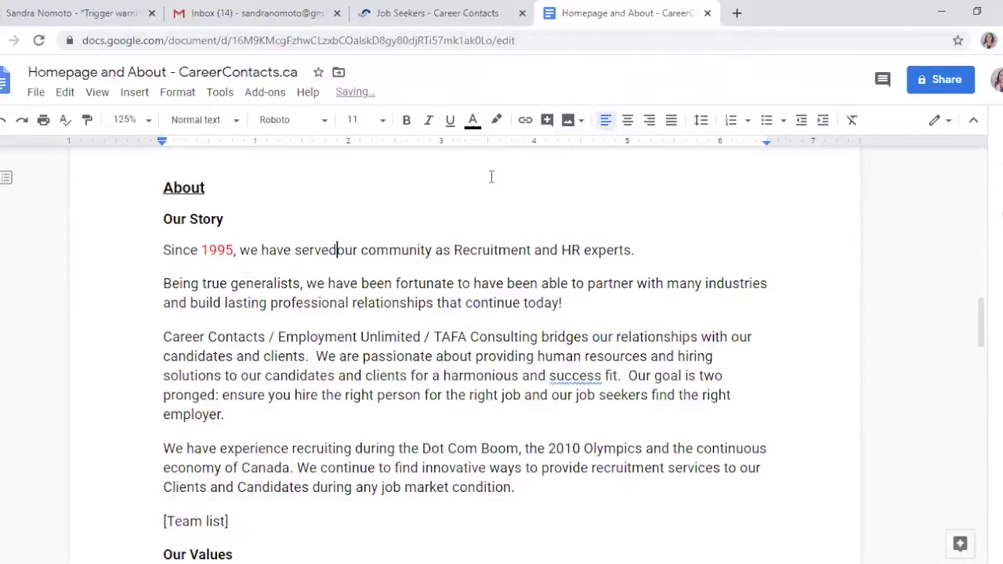
{"action": "key", "text": "Down"}
{"action": "key", "text": "Left"}
{"action": "key", "text": "Up"}
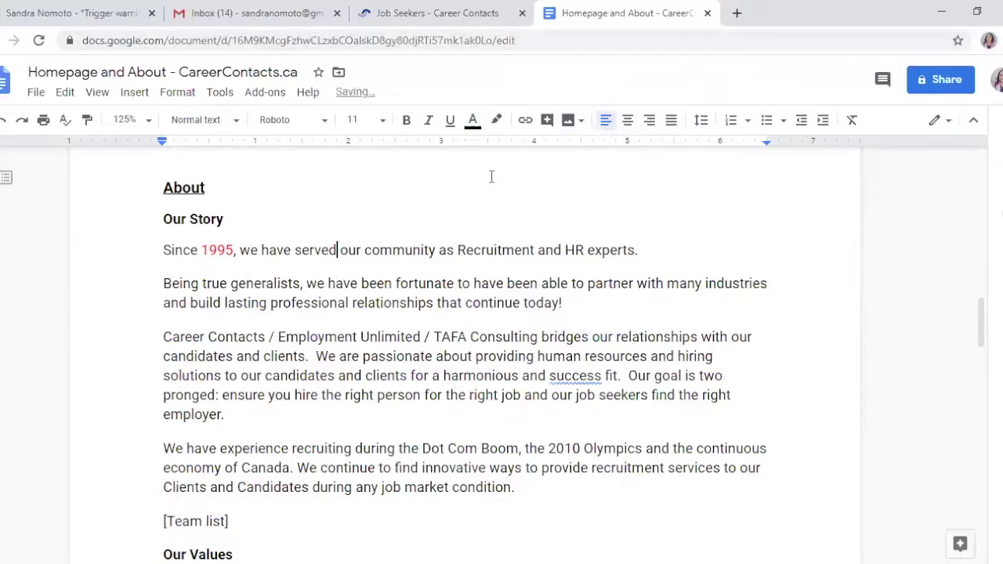
Step: Spell out "HR" as "Human Resources" before "experts" in the first Our Story sentence
{"action": "key", "text": "ctrl+Right"}
{"action": "key", "text": "ctrl+Right"}
{"action": "key", "text": "ctrl+Right"}
{"action": "key", "text": "ctrl+Right"}
{"action": "key", "text": "ctrl+Right"}
{"action": "key", "text": "ctrl+Right"}
{"action": "key", "text": "ctrl+Right"}
{"action": "key", "text": "ctrl+BackSpace"}
{"action": "type", "text": "Humna"}
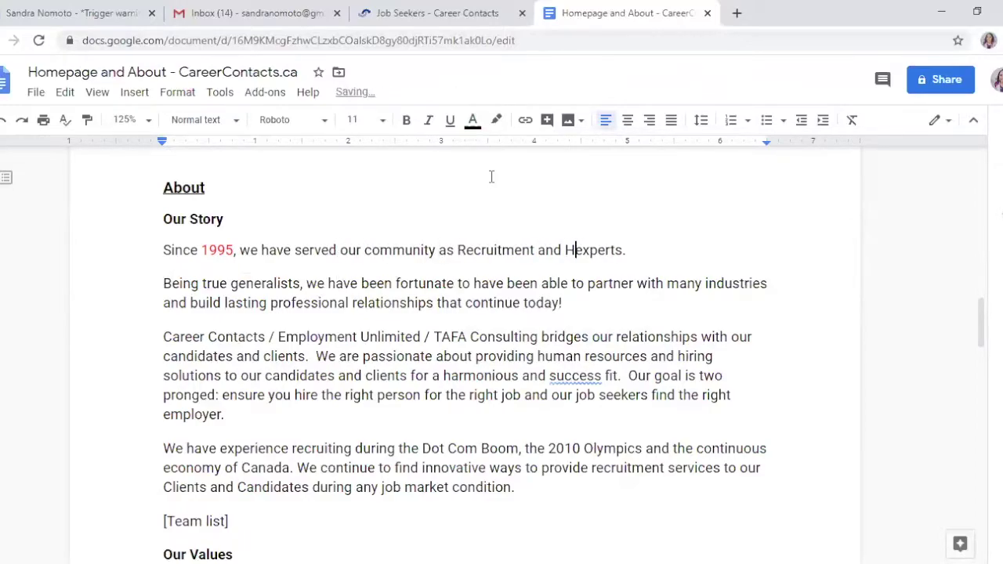
{"action": "key", "text": "BackSpace"}
{"action": "key", "text": "BackSpace"}
{"action": "type", "text": "an Res"}
{"action": "key", "text": "BackSpace"}
{"action": "type", "text": "Resources"}
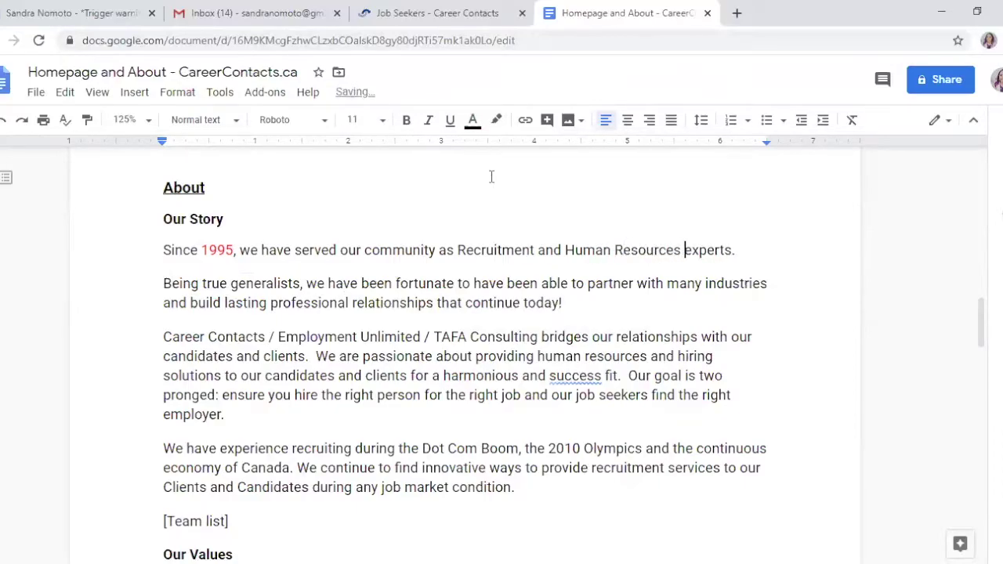
Step: Contract "we have" to "we've" after "Being true generalists" in the second Our Story paragraph
{"action": "left_click", "coordinate": [462, 284]}
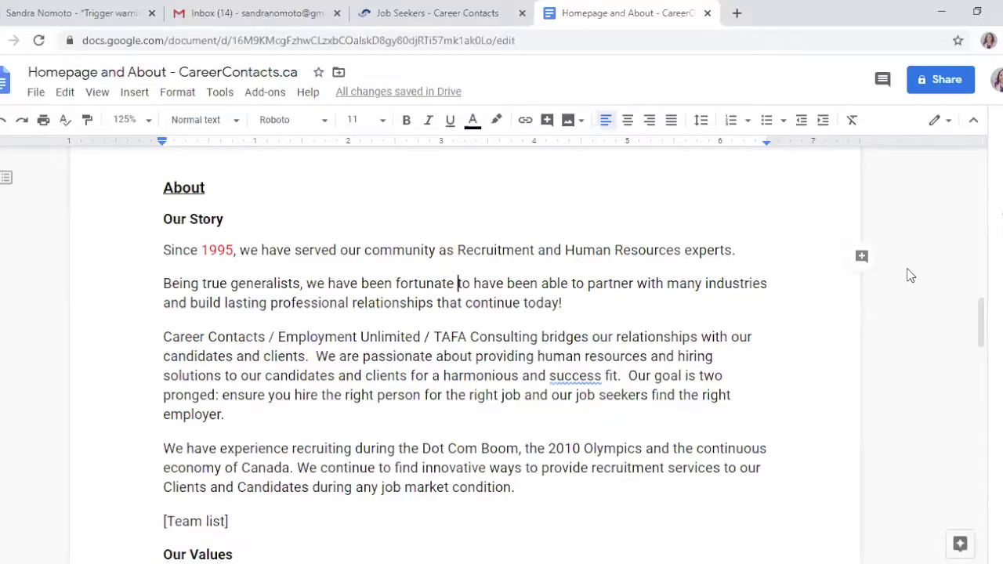
{"action": "key", "text": "ctrl+Left"}
{"action": "key", "text": "ctrl+Left"}
{"action": "key", "text": "ctrl+Left"}
{"action": "key", "text": "Delete"}
{"action": "key", "text": "Delete"}
{"action": "key", "text": "Delete"}
{"action": "key", "text": "BackSpace"}
{"action": "type", "text": "'"}
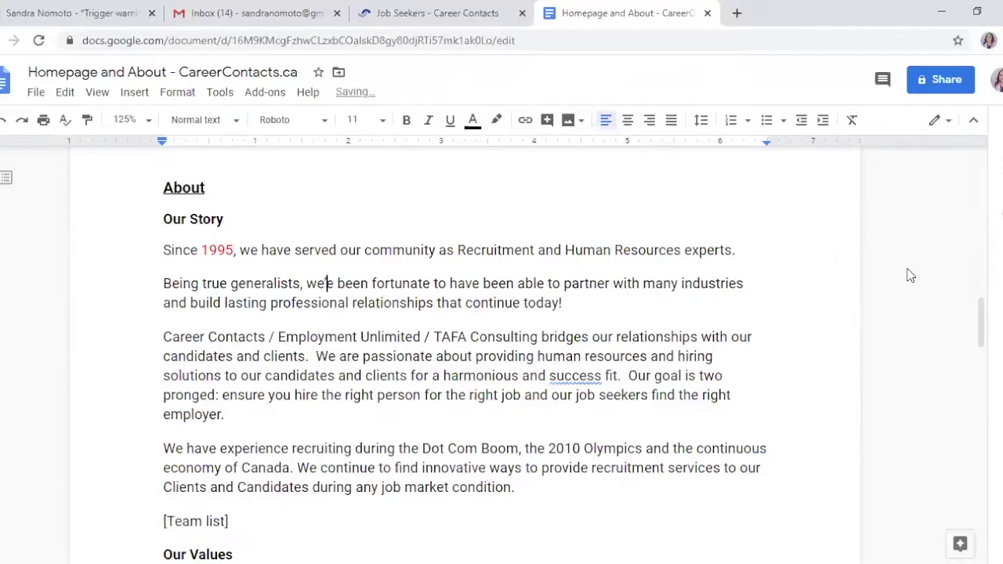
{"action": "type", "text": "v"}
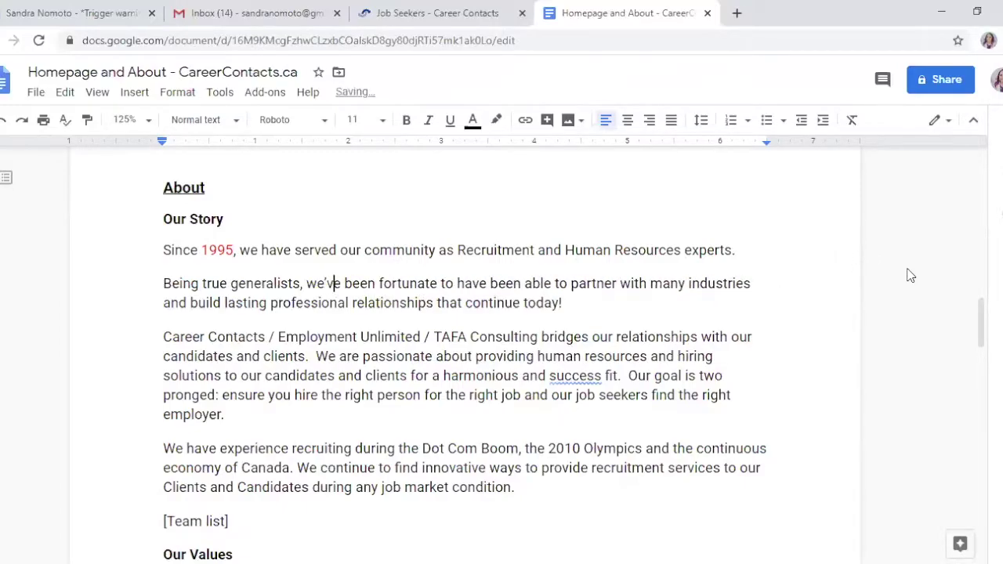
Step: Remove "to have been able to" before "partner" in the second Our Story paragraph
{"action": "key", "text": "ctrl+Right"}
{"action": "key", "text": "ctrl+Right"}
{"action": "key", "text": "ctrl+shift+Right"}
{"action": "key", "text": "ctrl+shift+Right"}
{"action": "key", "text": "ctrl+shift+Right"}
{"action": "key", "text": "ctrl+shift+Right"}
{"action": "key", "text": "ctrl+shift+Right"}
{"action": "key", "text": "Delete"}
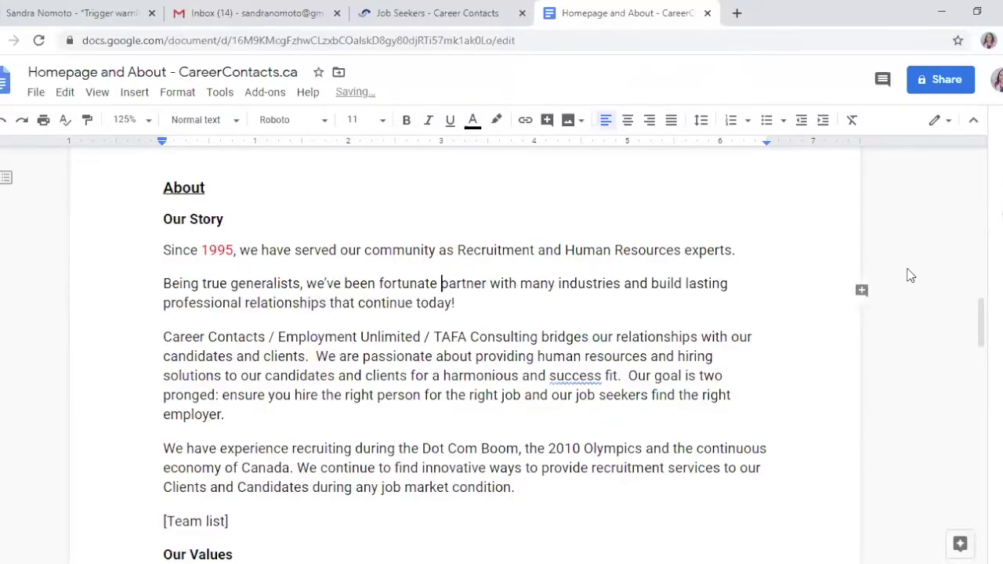
Step: Make the sentence continue "fortunate to partner with companies in many industries, and build lasting professional relationships that continue today."
{"action": "key", "text": "ctrl+Right"}
{"action": "key", "text": "ctrl+Right"}
{"action": "type", "text": "comp"}
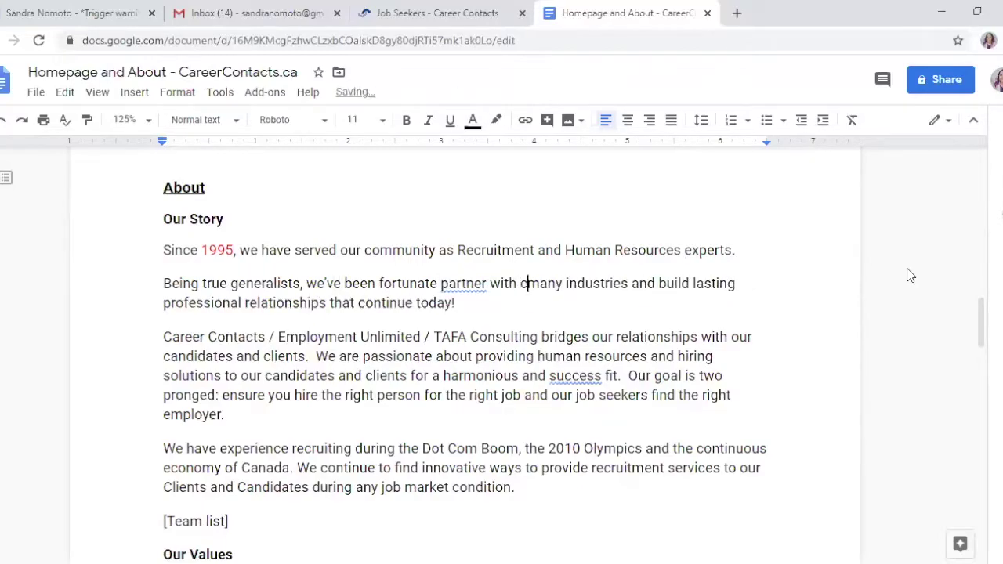
{"action": "type", "text": "anies"}
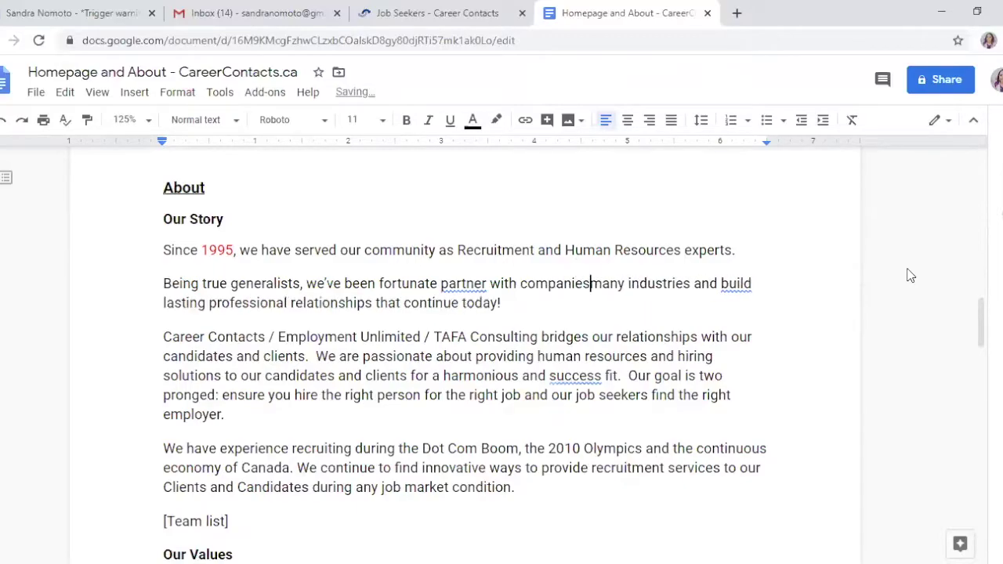
{"action": "type", "text": " in"}
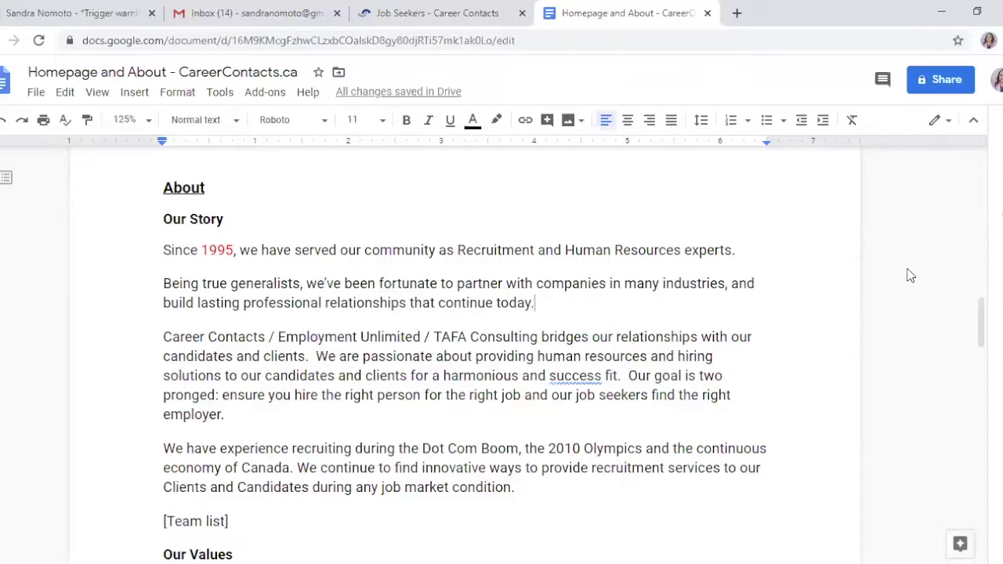
Step: Rework the third paragraph's opening with "At" before "Career Contacts" and ", we build" after "TAFA Consulting"
{"action": "key", "text": "Right"}
{"action": "type", "text": "At"}
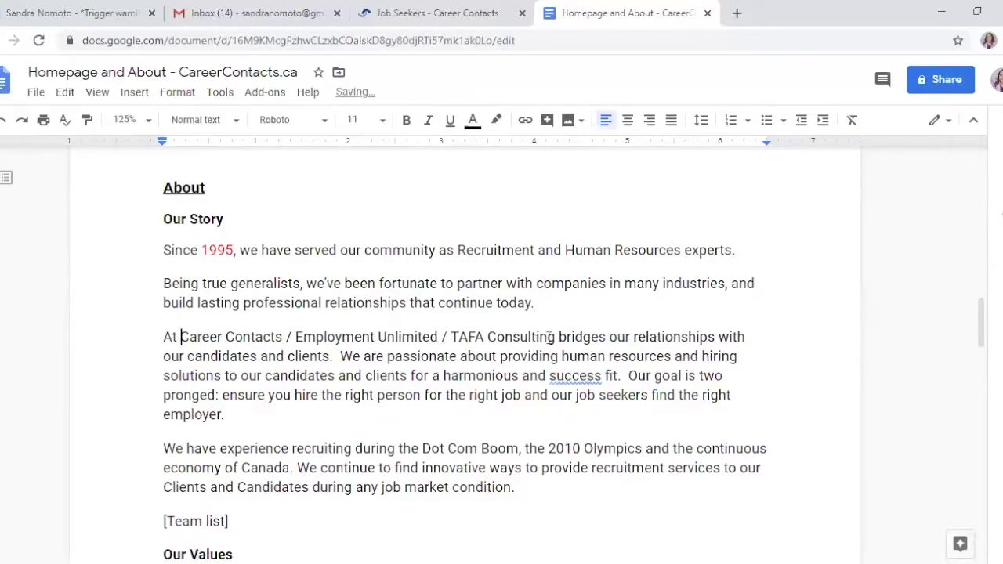
{"action": "left_click", "coordinate": [556, 338]}
{"action": "type", "text": ", we"}
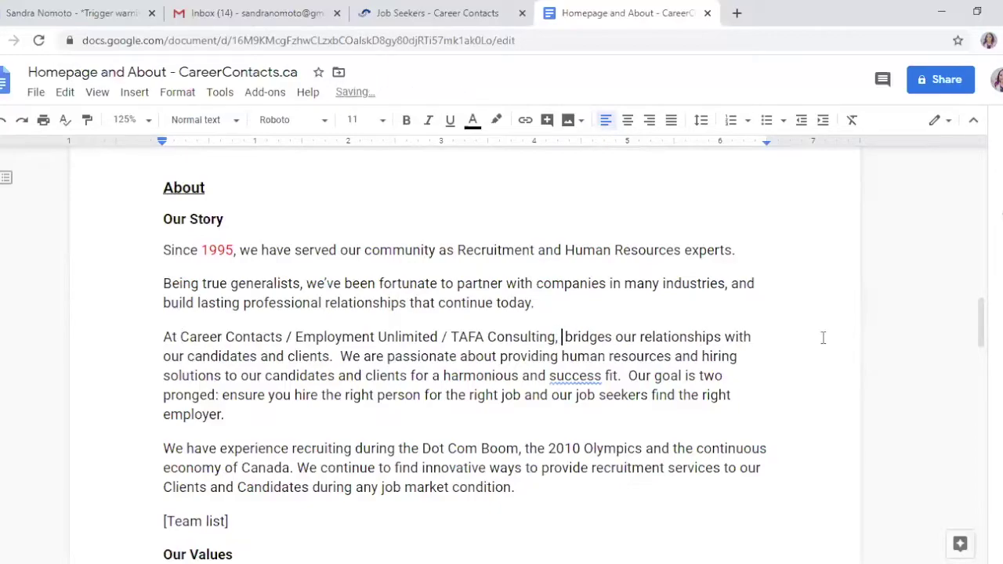
{"action": "type", "text": " build"}
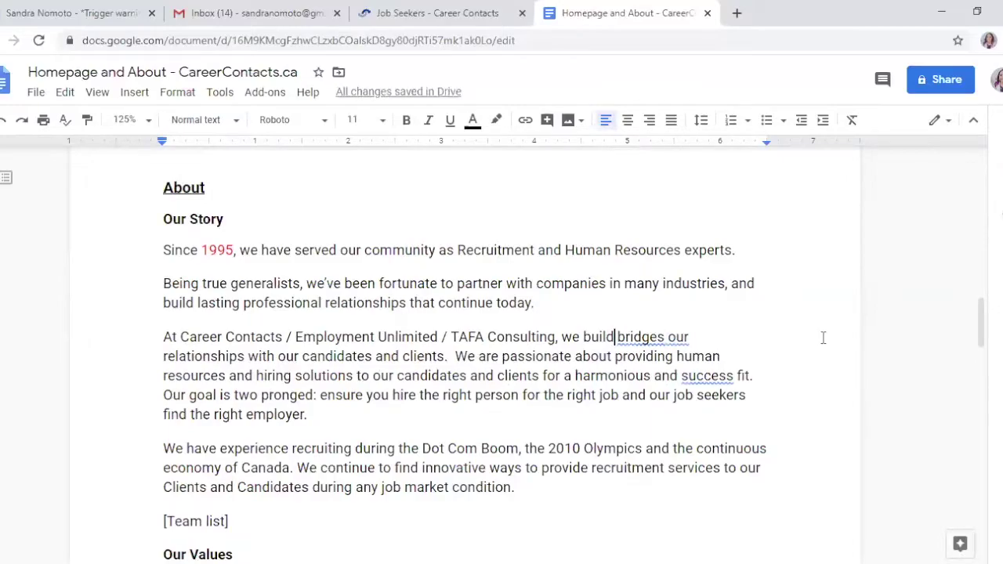
Step: Change "bridges our relationships with our candidates and clients" to "bridges with candidates and clients" in the third paragraph
{"action": "key", "text": "ctrl+Right"}
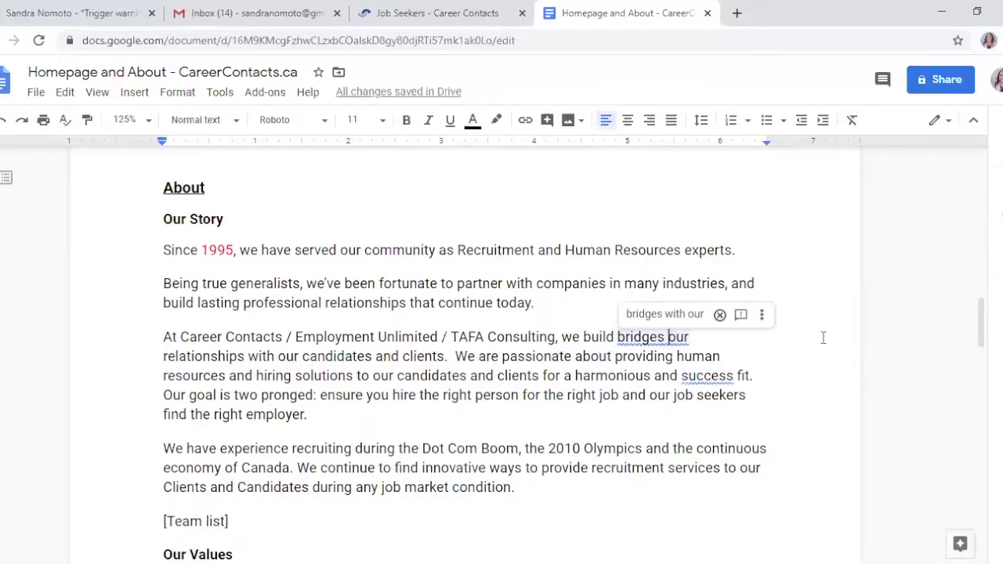
{"action": "left_click", "coordinate": [668, 314]}
{"action": "key", "text": "Right"}
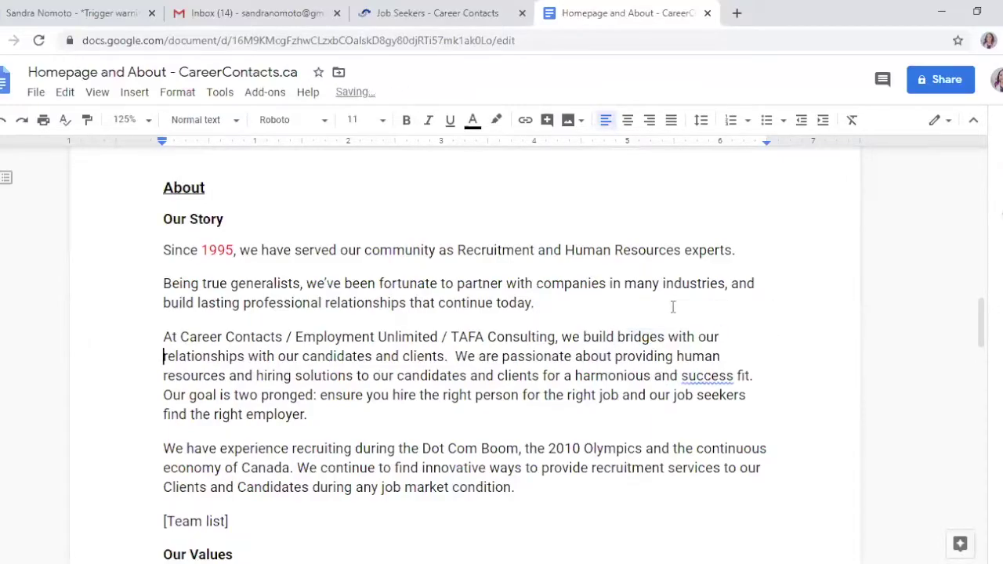
{"action": "key", "text": "ctrl+shift+Right"}
{"action": "key", "text": "ctrl+shift+Right"}
{"action": "key", "text": "ctrl+shift+Right"}
{"action": "key", "text": "BackSpace"}
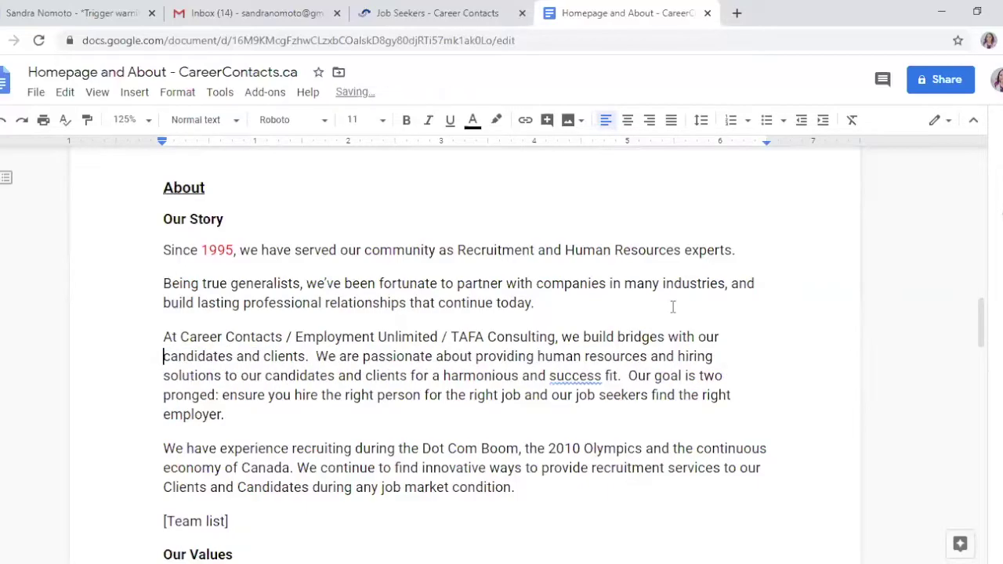
{"action": "key", "text": "Left"}
{"action": "key", "text": "ctrl+BackSpace"}
Step: Remove the extra space before "We are passionate" and replace "human resources" with "HR" in that sentence
{"action": "left_click", "coordinate": [314, 356]}
{"action": "key", "text": "BackSpace"}
{"action": "left_click_drag", "start_coordinate": [535, 357], "coordinate": [644, 358]}
{"action": "type", "text": "HR"}
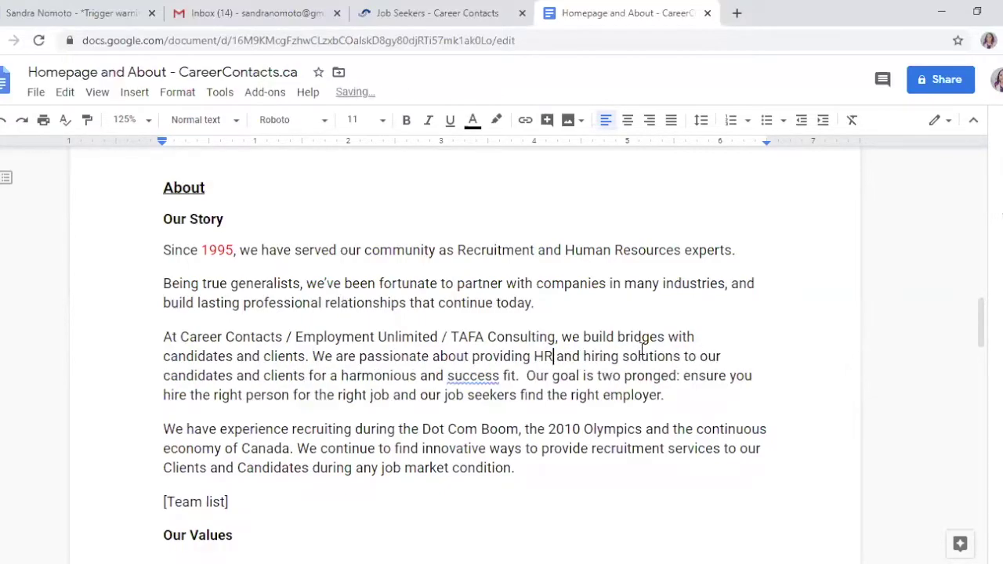
Step: Change "to our candidates" to "for our job seekers" after "hiring solutions"
{"action": "scroll", "coordinate": [643, 348], "scroll_direction": "down", "scroll_amount": 1}
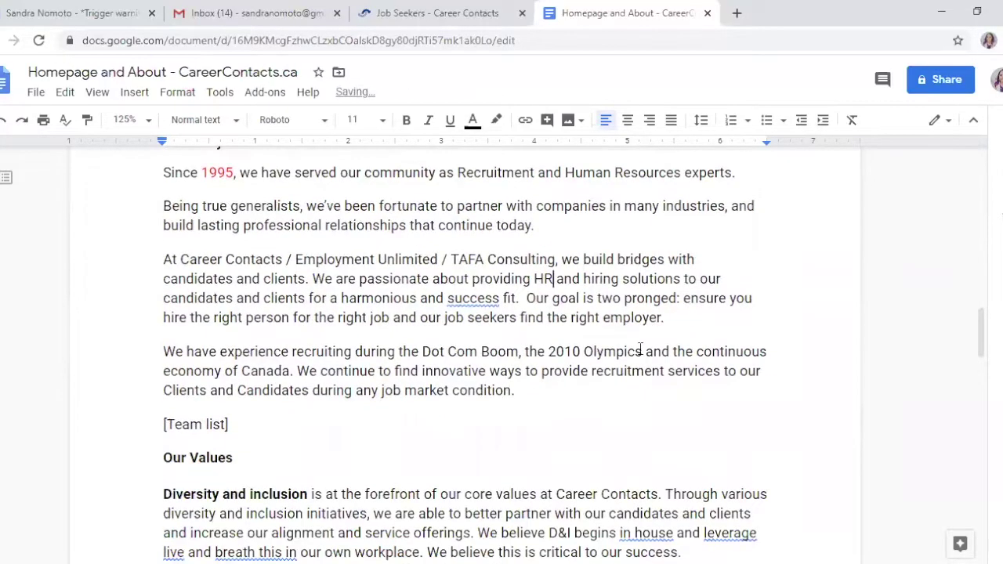
{"action": "left_click", "coordinate": [684, 278]}
{"action": "key", "text": "ctrl+Right"}
{"action": "key", "text": "ctrl+Right"}
{"action": "double_click", "coordinate": [689, 279]}
{"action": "type", "text": "for"}
{"action": "key", "text": "ctrl+Right"}
{"action": "key", "text": "ctrl+Right"}
{"action": "key", "text": "ctrl+shift+Right"}
{"action": "type", "text": "job seekers"}
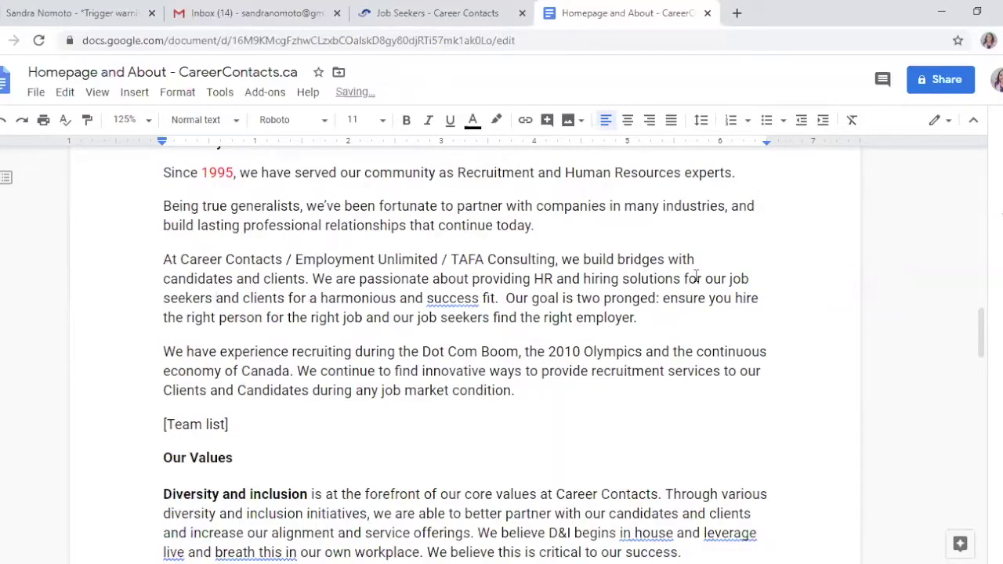
Step: Add a comma after "job seekers and clients" and change "success fit" to "successful fit"
{"action": "key", "text": "ctrl+Right"}
{"action": "key", "text": "ctrl+Right"}
{"action": "key", "text": "BackSpace"}
{"action": "type", "text": ","}
{"action": "key", "text": "ctrl+Right"}
{"action": "key", "text": "ctrl+Right"}
{"action": "key", "text": "ctrl+Right"}
{"action": "key", "text": "ctrl+Right"}
{"action": "key", "text": "ctrl+Right"}
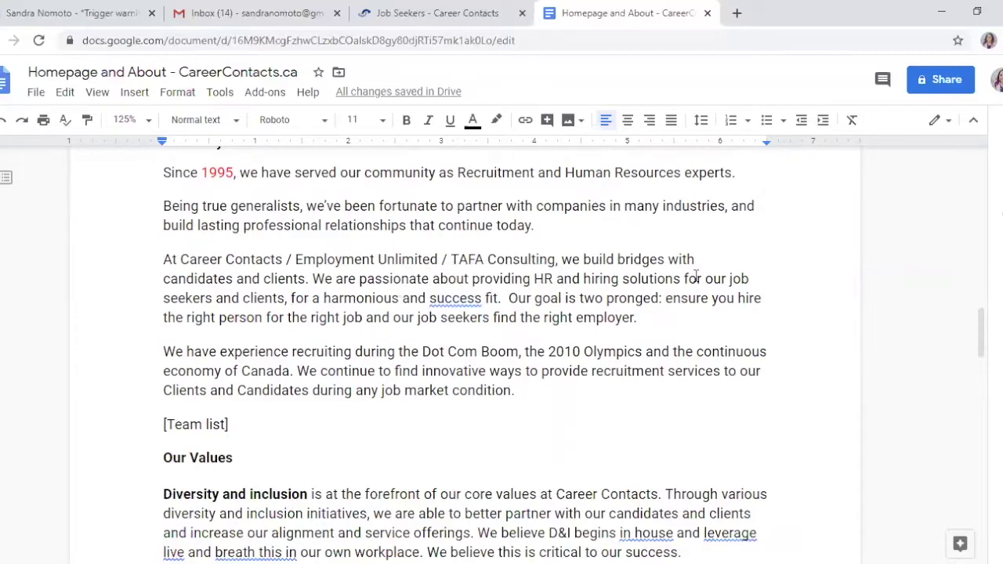
{"action": "type", "text": "ful"}
Step: Delete "harmonious and" before "successful fit" in the third Our Story paragraph
{"action": "key", "text": "ctrl+Left"}
{"action": "key", "text": "ctrl+Left"}
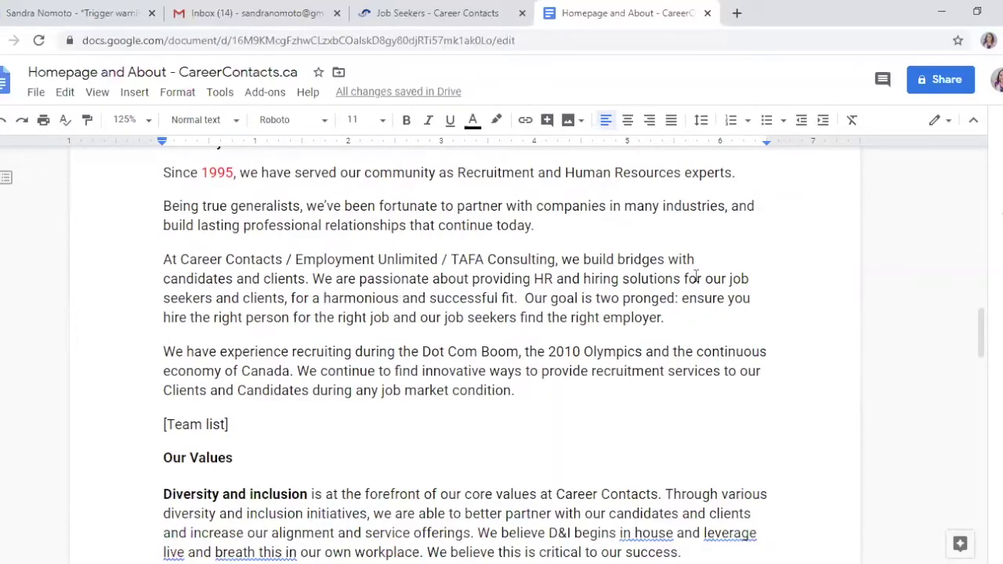
{"action": "key", "text": "ctrl+shift+Right"}
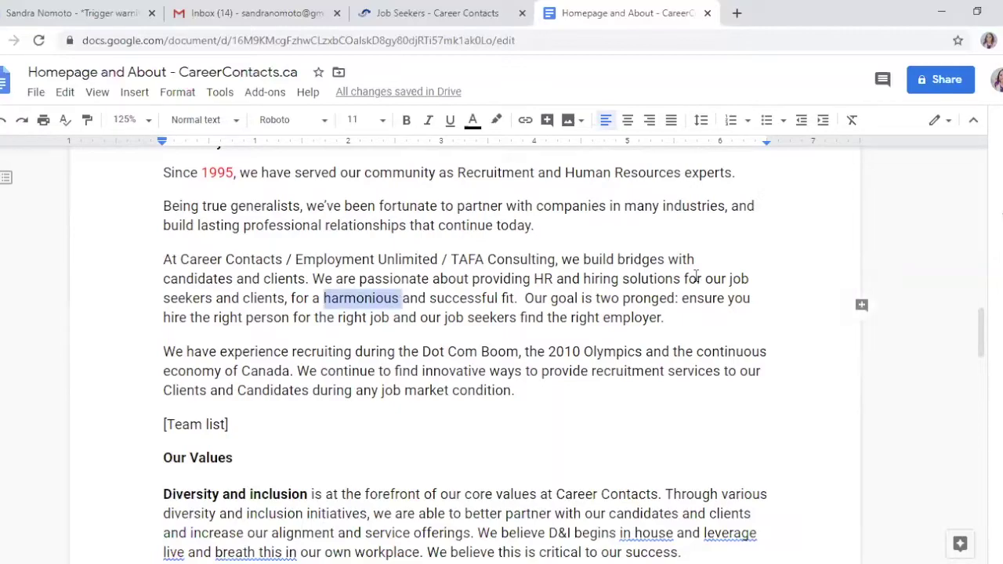
{"action": "key", "text": "Delete"}
{"action": "key", "text": "ctrl+Delete"}
Step: Replace "you" with "that companies" after "ensure" in the two-pronged goal sentence
{"action": "key", "text": "ctrl+Delete"}
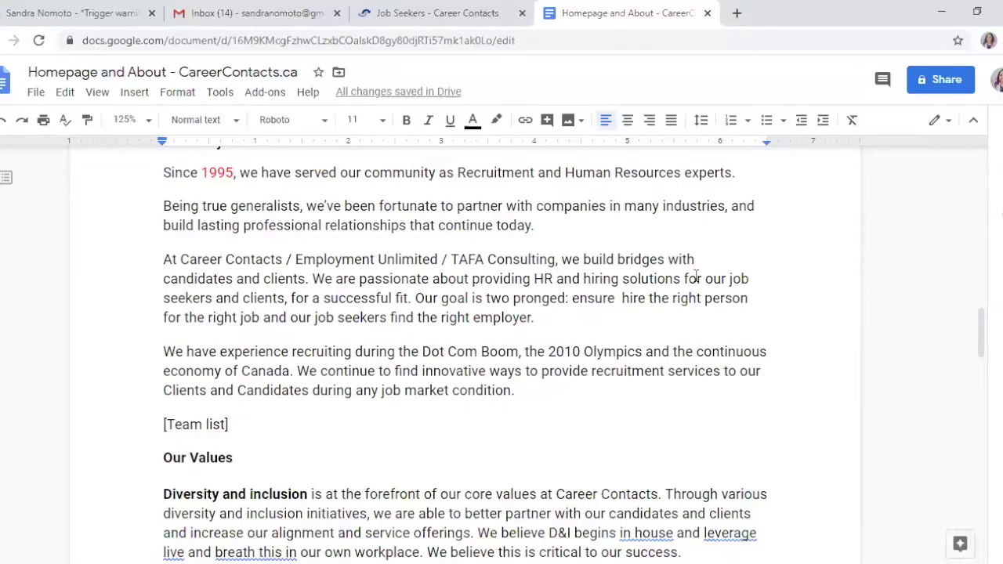
{"action": "type", "text": "that compnies"}
{"action": "key", "text": "BackSpace"}
{"action": "key", "text": "BackSpace"}
{"action": "key", "text": "BackSpace"}
{"action": "key", "text": "BackSpace"}
{"action": "type", "text": "anies"}
Step: Delete "right" before "job" so the goal sentence reads "the right person for the job"
{"action": "key", "text": "ctrl+Right"}
{"action": "key", "text": "ctrl+Right"}
{"action": "key", "text": "ctrl+Right"}
{"action": "key", "text": "ctrl+Right"}
{"action": "key", "text": "ctrl+Right"}
{"action": "key", "text": "ctrl+Right"}
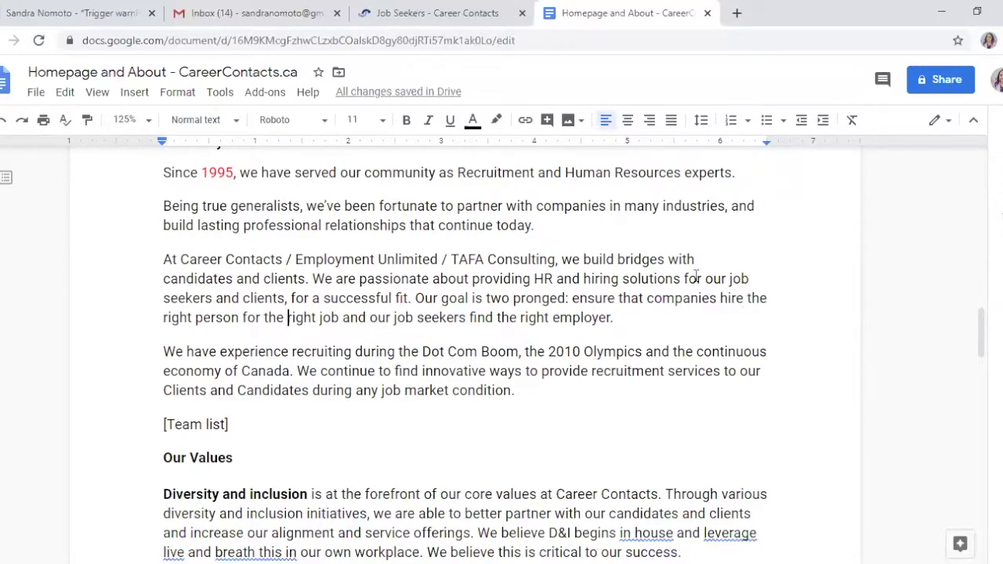
{"action": "key", "text": "ctrl+shift+Right"}
{"action": "key", "text": "Delete"}
Step: Insert a comma after "job" and "that" before "our job seekers" in the goal sentence
{"action": "key", "text": "ctrl+Right"}
{"action": "key", "text": "Delete"}
{"action": "type", "text": ","}
{"action": "key", "text": "ctrl+Right"}
{"action": "type", "text": "that"}
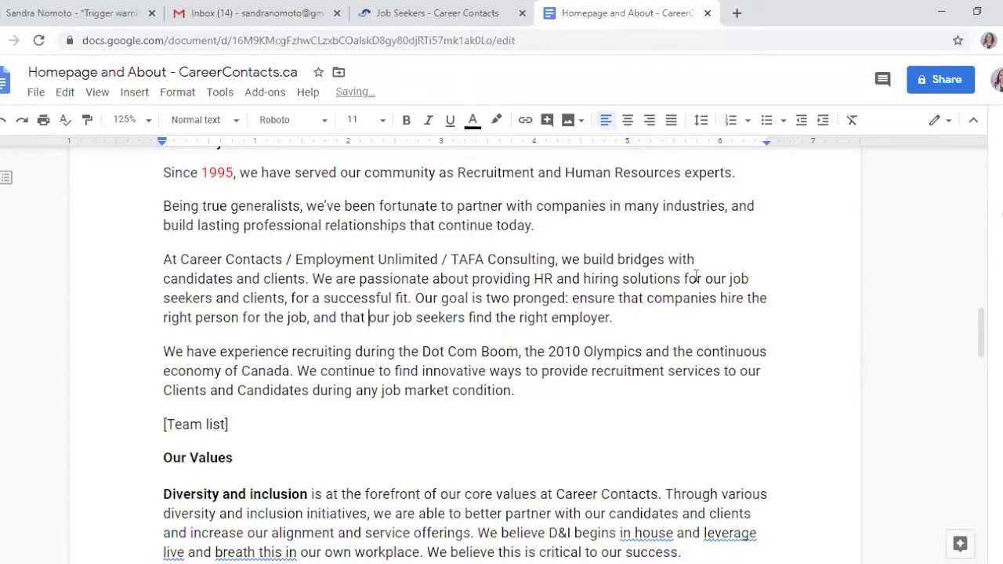
Step: Rewrite the fourth paragraph's opening as "We have recruited during difficult times: the Dot Com Boom, the 2010 Olympics, and the ever-changing economy of Canada."
{"action": "left_click", "coordinate": [372, 351]}
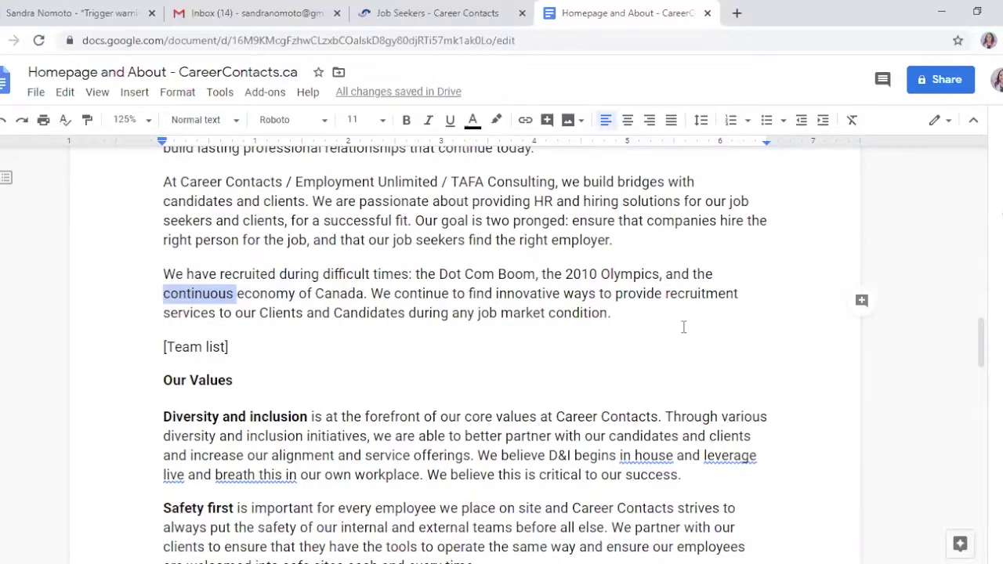
{"action": "type", "text": "ever-changing"}
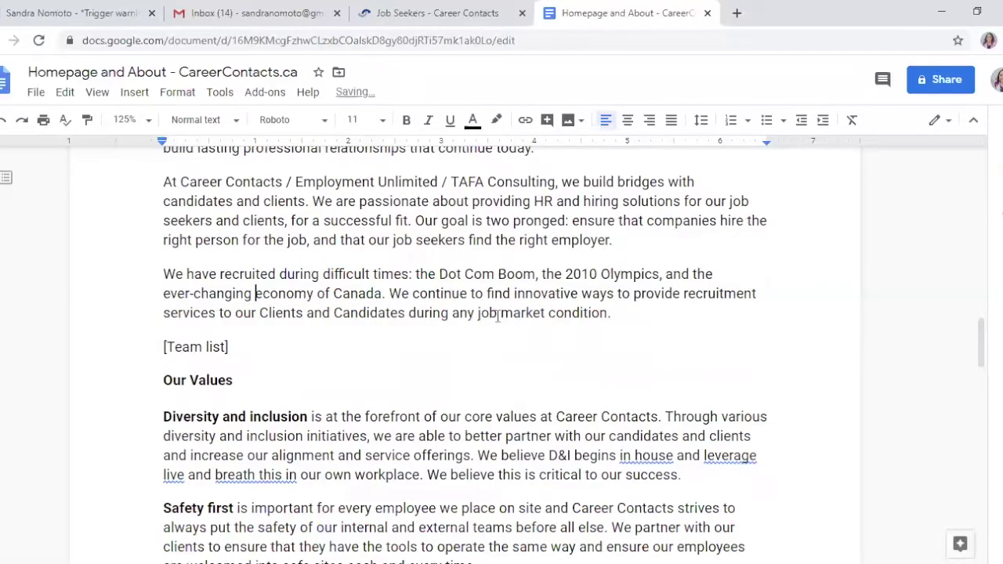
Step: Insert "but opportune" between "difficult" and "times" in the fourth Our Story paragraph
{"action": "left_click", "coordinate": [371, 276]}
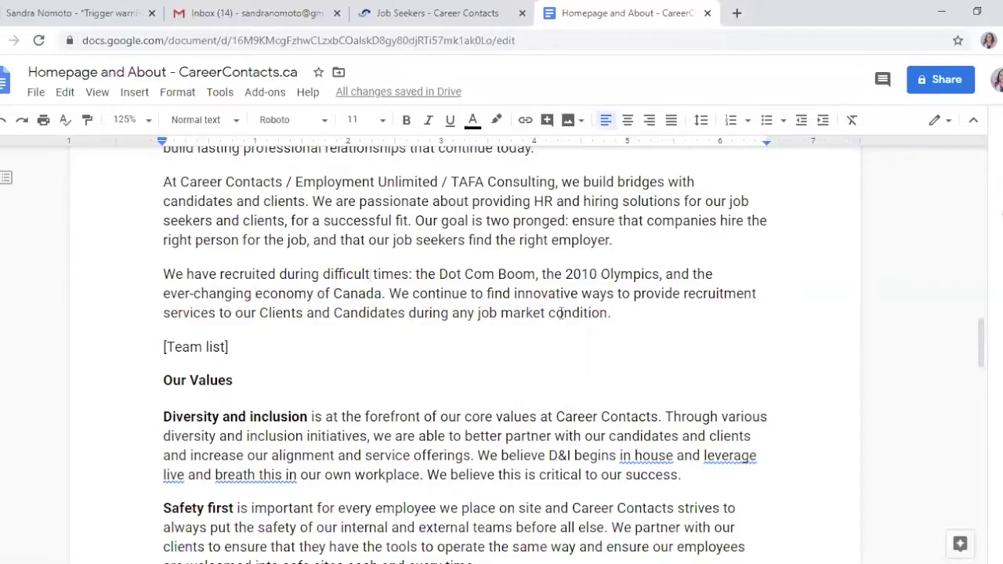
{"action": "type", "text": "but oppo"}
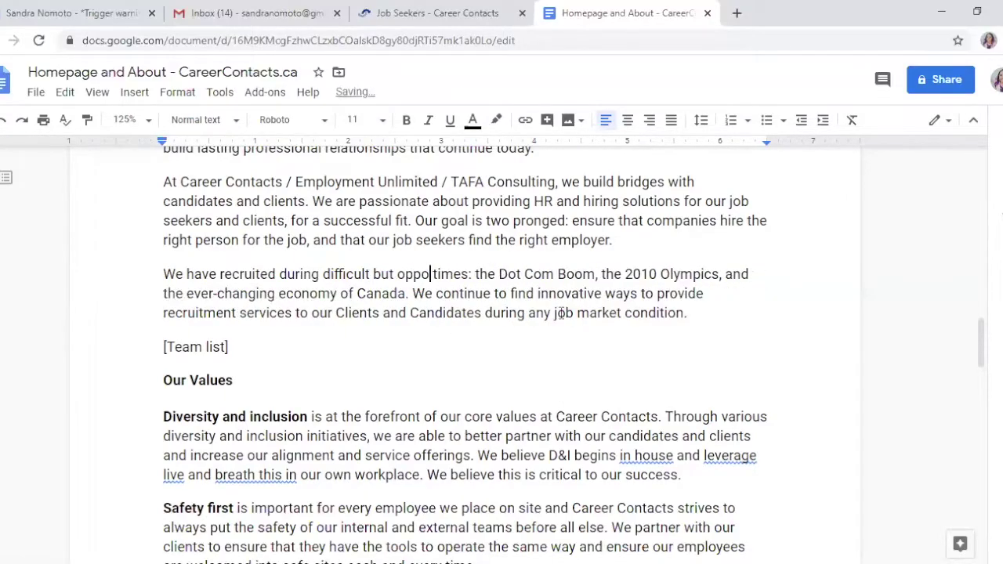
{"action": "type", "text": "rtune"}
Step: Lowercase the initial letters of "Clients" and "Candidates" in the last Our Story sentence
{"action": "left_click", "coordinate": [345, 313]}
{"action": "key", "text": "BackSpace"}
{"action": "type", "text": "c"}
{"action": "key", "text": "ctrl+Right"}
{"action": "key", "text": "ctrl+Right"}
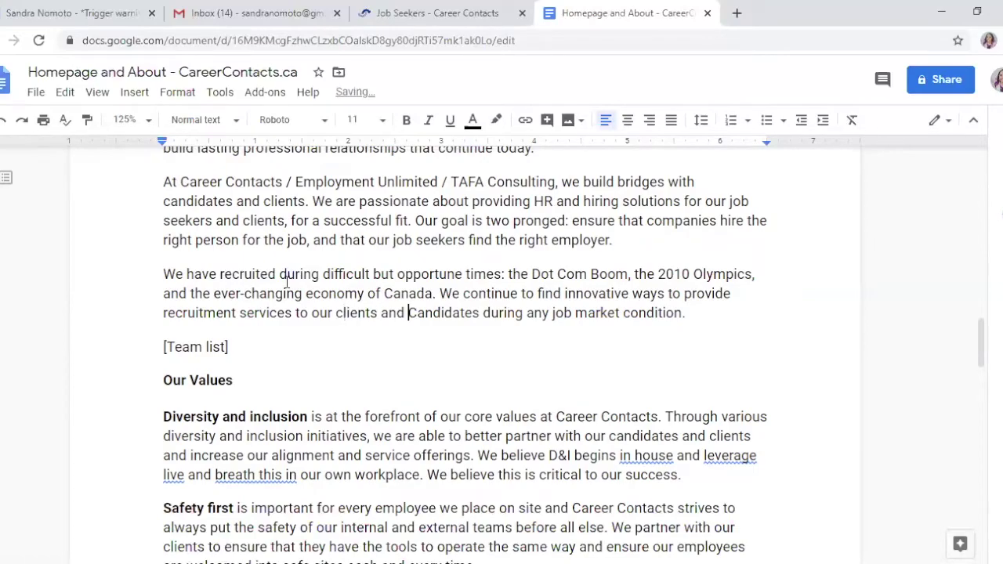
{"action": "key", "text": "Delete"}
{"action": "type", "text": "c"}
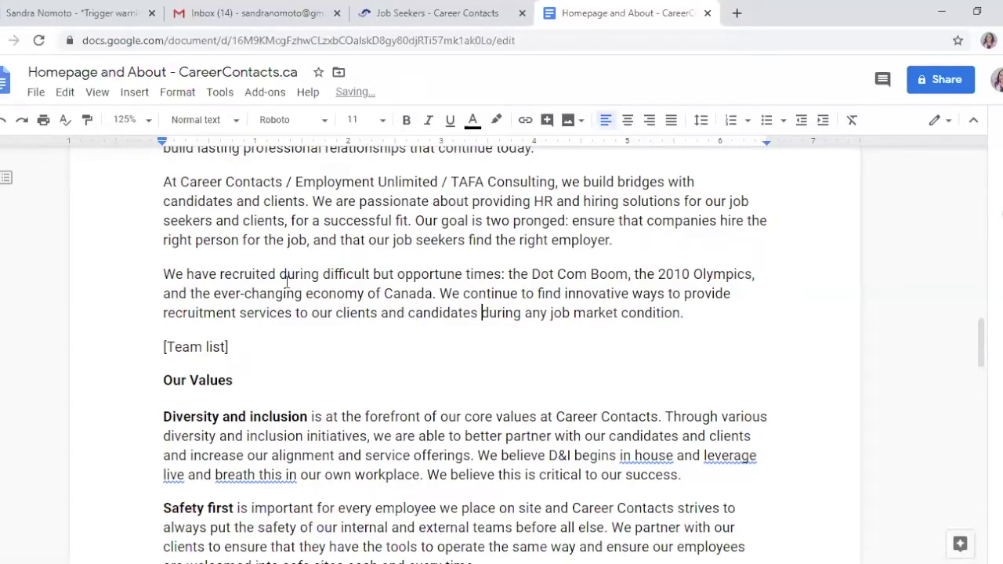
Step: Add a comma after "candidates" in the last Our Story sentence
{"action": "key", "text": "BackSpace"}
{"action": "type", "text": ","}
{"action": "key", "text": "Down"}
{"action": "key", "text": "BackSpace"}
{"action": "type", "text": "]"}
Step: Move the whole Our Values section, heading and three value paragraphs, above the "[Team list]" placeholder
{"action": "key", "text": "Right"}
{"action": "key", "text": "ctrl+shift+Down"}
{"action": "key", "text": "ctrl+shift+Down"}
{"action": "key", "text": "ctrl+shift+Down"}
{"action": "key", "text": "ctrl+shift+Down"}
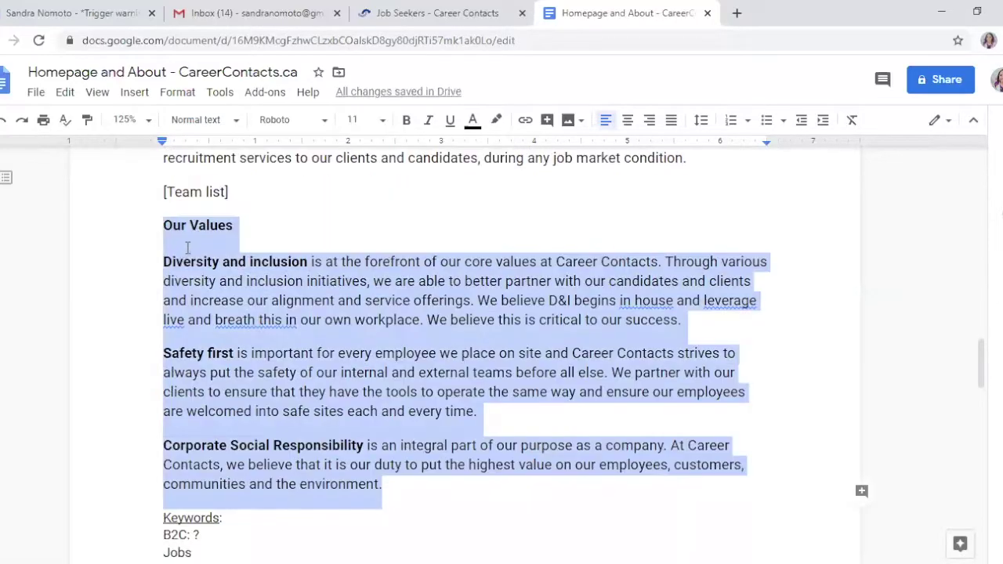
{"action": "scroll", "coordinate": [145, 265], "scroll_direction": "up", "scroll_amount": 5}
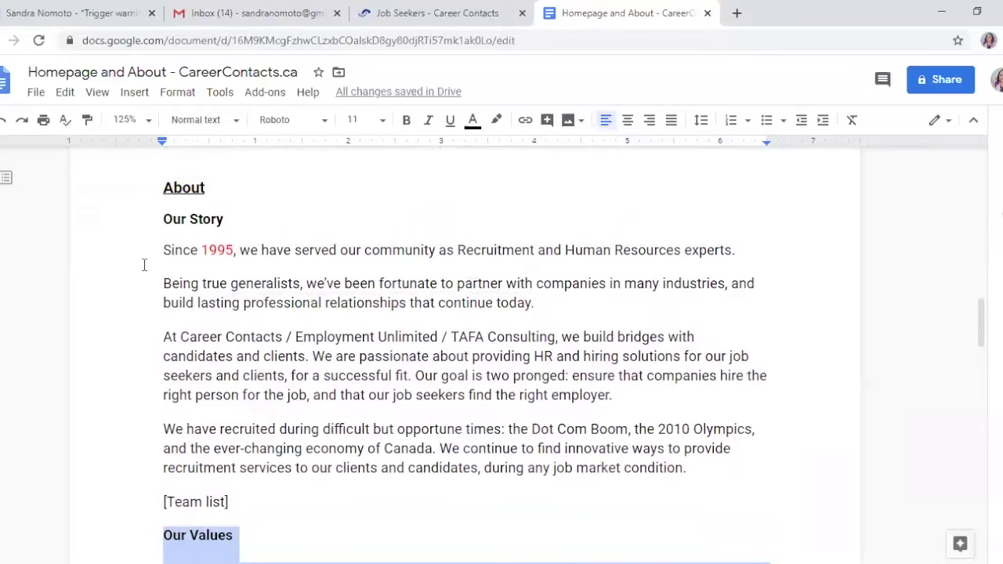
{"action": "scroll", "coordinate": [145, 264], "scroll_direction": "down", "scroll_amount": 1}
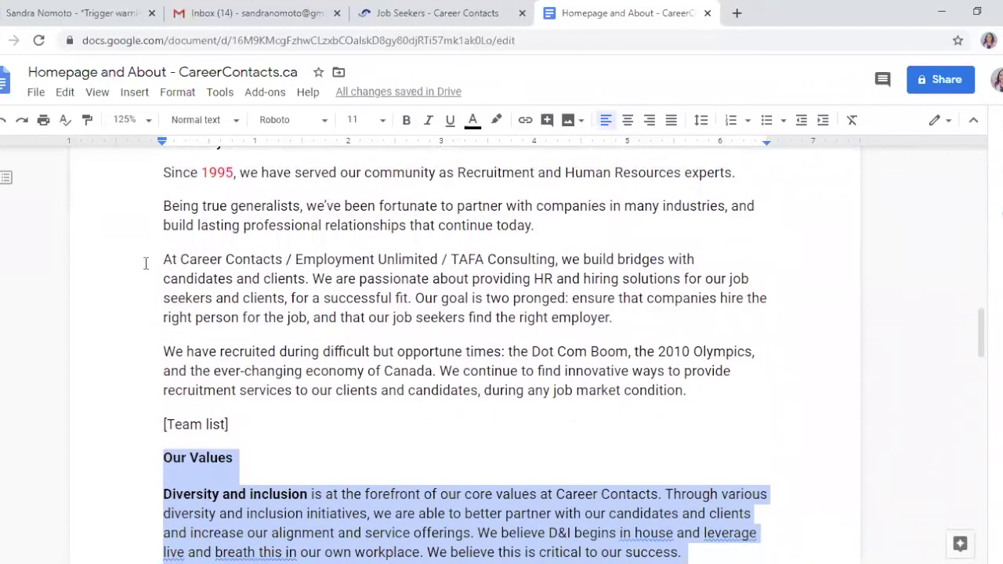
{"action": "scroll", "coordinate": [146, 262], "scroll_direction": "up", "scroll_amount": 1}
{"action": "scroll", "coordinate": [146, 261], "scroll_direction": "down", "scroll_amount": 1}
{"action": "scroll", "coordinate": [149, 444], "scroll_direction": "up", "scroll_amount": 1}
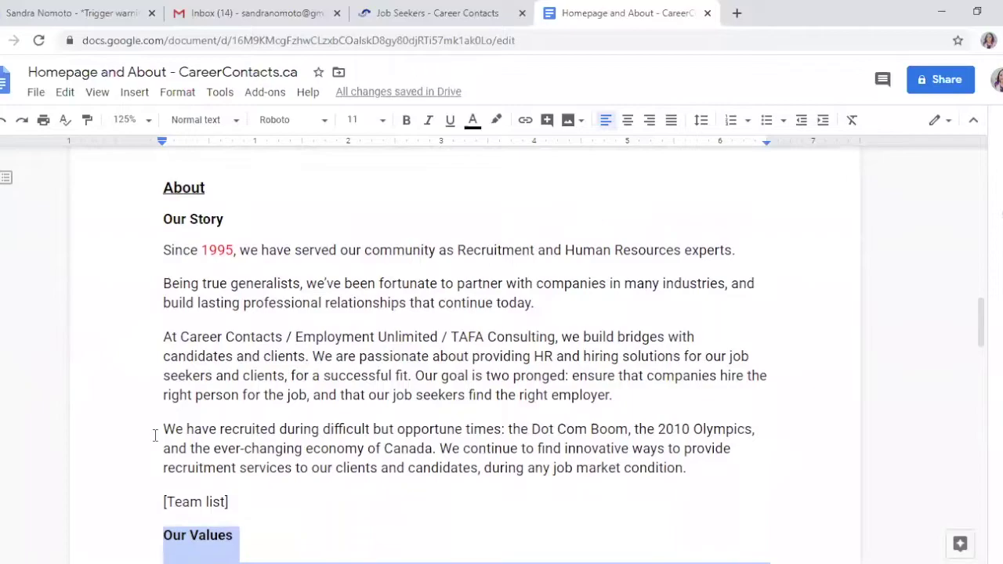
{"action": "scroll", "coordinate": [155, 435], "scroll_direction": "down", "scroll_amount": 1}
{"action": "key", "text": "Delete"}
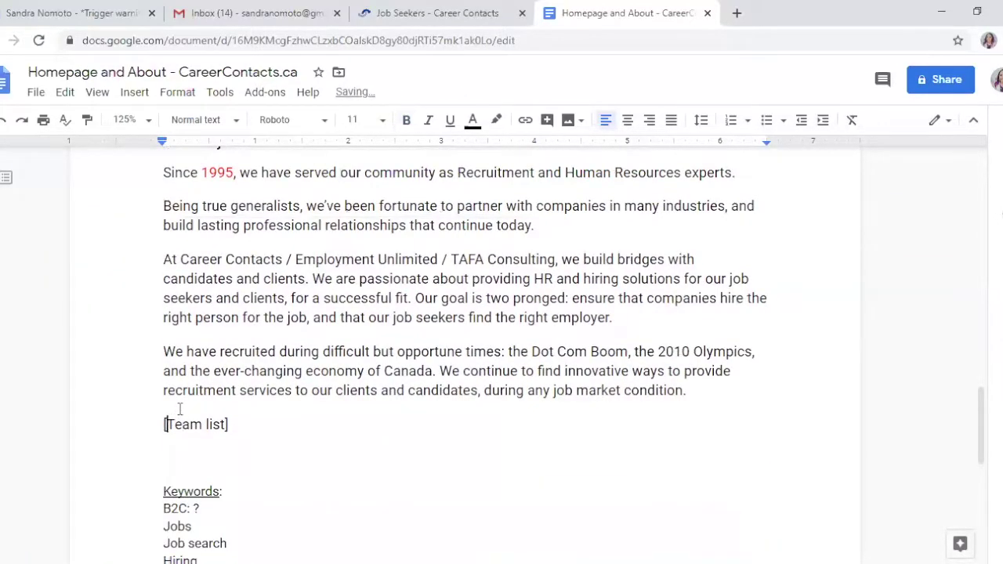
{"action": "key", "text": "ctrl+z"}
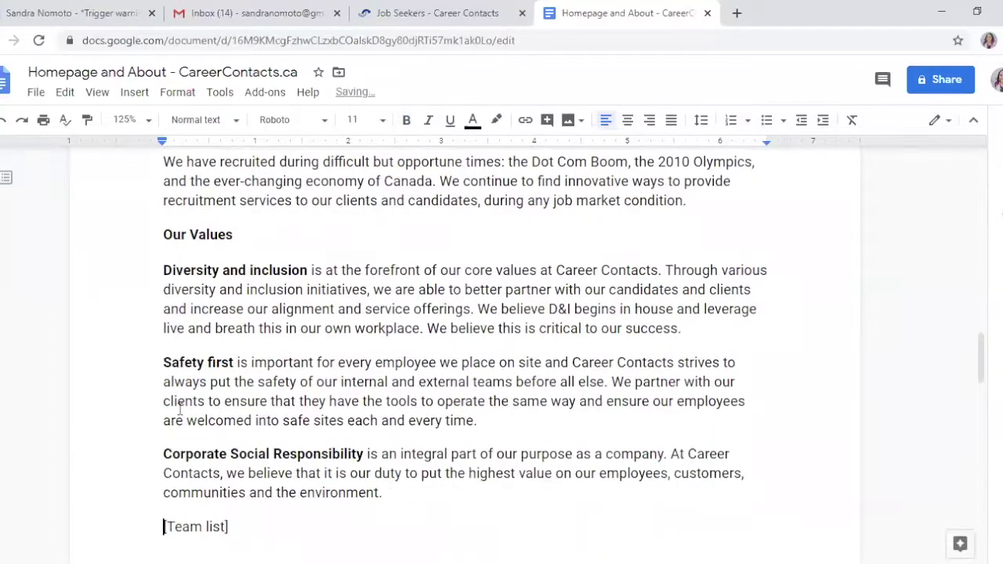
{"action": "scroll", "coordinate": [205, 404], "scroll_direction": "down", "scroll_amount": 3}
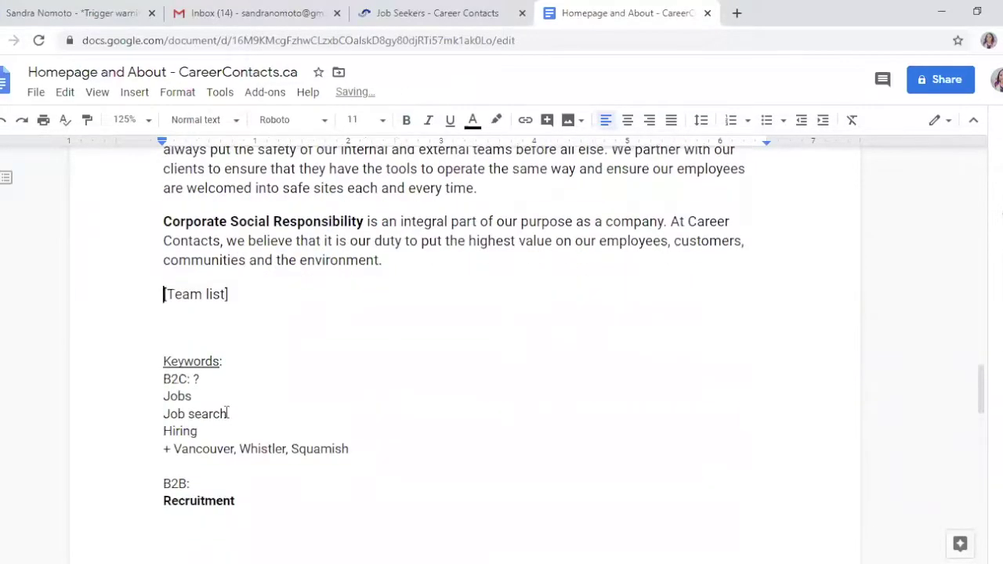
Step: Change "in house and leverage" to "in-house, and we leverage" in the Diversity and inclusion paragraph
{"action": "scroll", "coordinate": [119, 395], "scroll_direction": "up", "scroll_amount": 4}
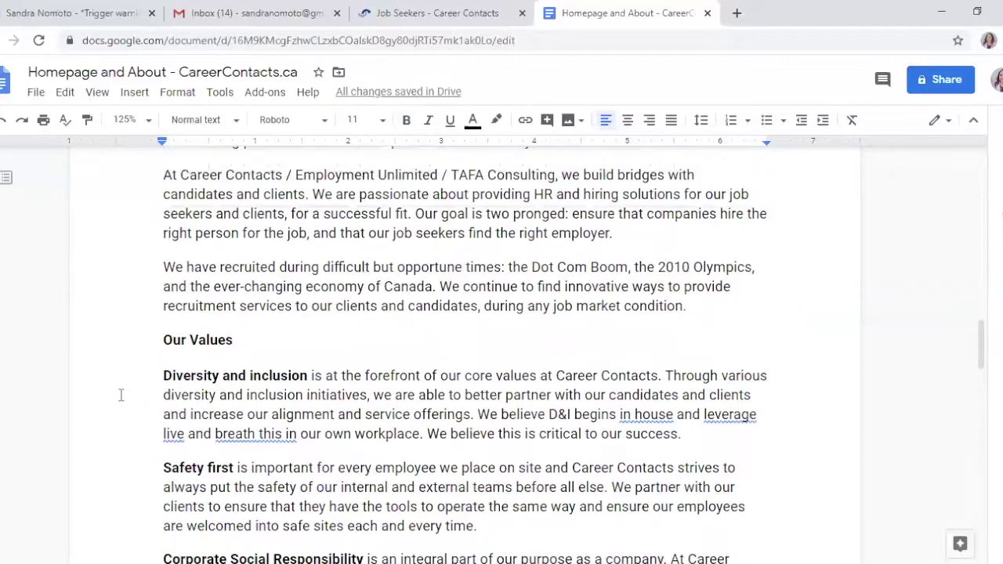
{"action": "scroll", "coordinate": [470, 313], "scroll_direction": "down", "scroll_amount": 2}
{"action": "left_click", "coordinate": [709, 231]}
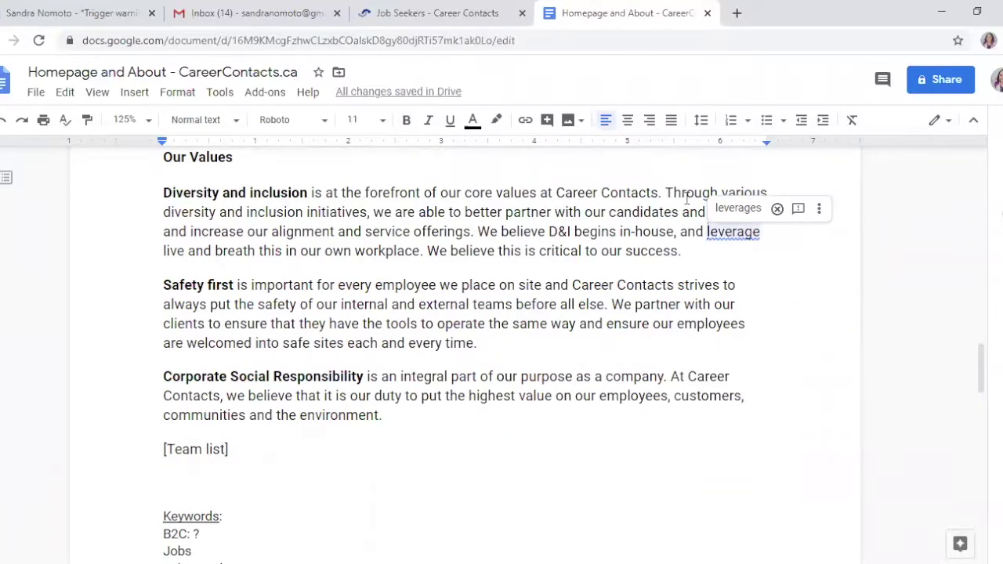
{"action": "type", "text": "we"}
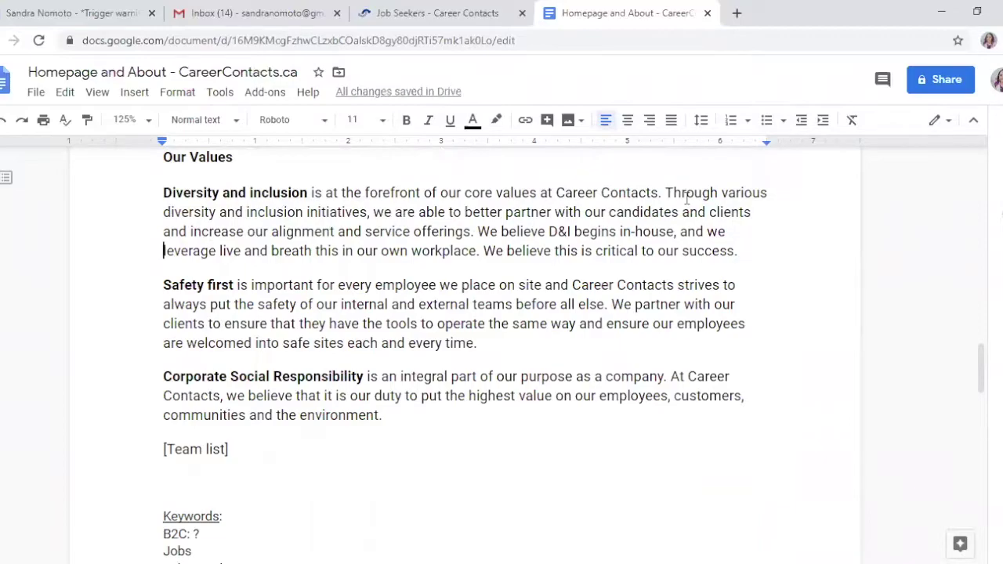
Step: Add commas after "leverage" and "live" and correct "breath" to "breathe" in the Diversity and inclusion paragraph
{"action": "key", "text": "ctrl+Right"}
{"action": "type", "text": ","}
{"action": "key", "text": "ctrl+Right"}
{"action": "type", "text": ","}
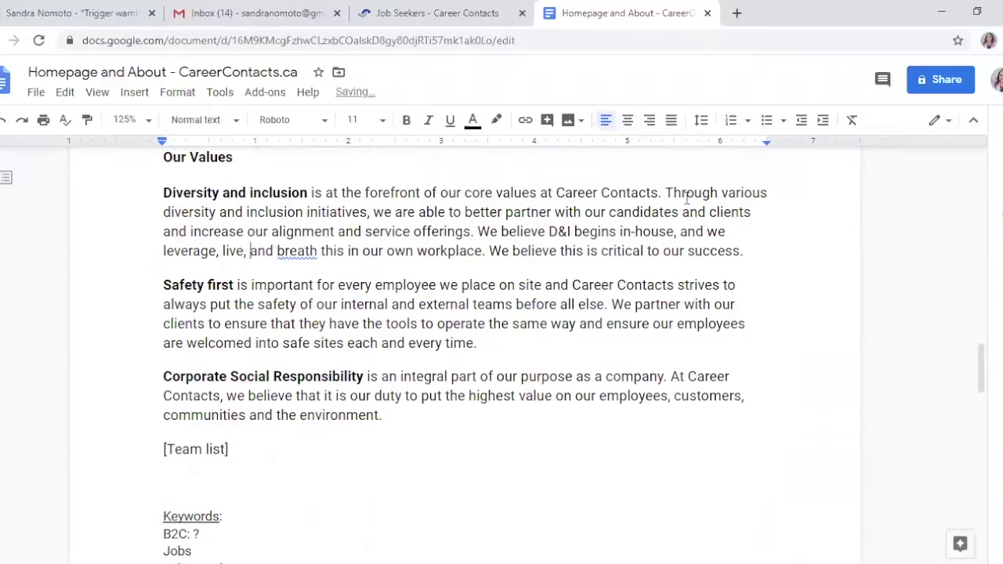
{"action": "key", "text": "ctrl+Right"}
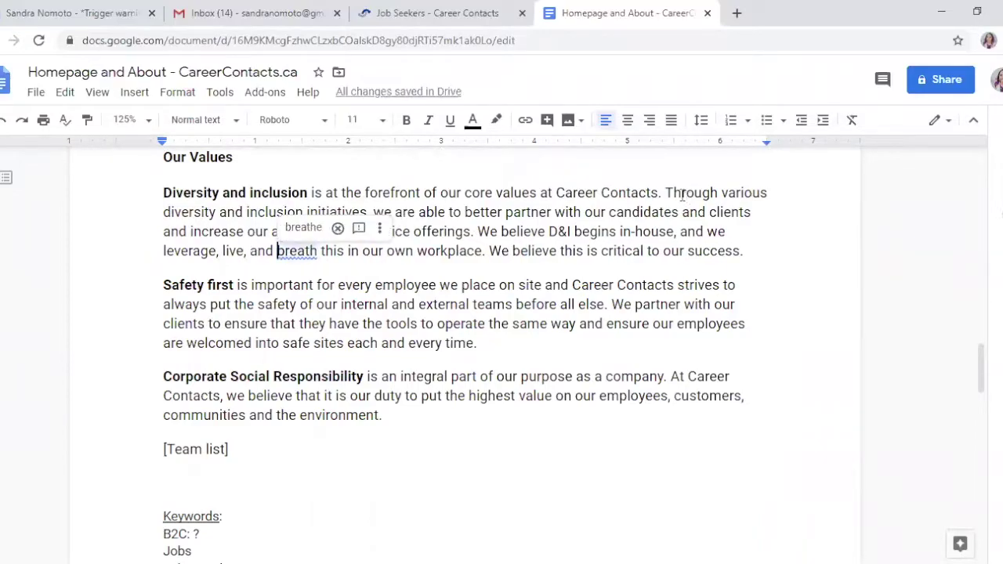
{"action": "left_click", "coordinate": [302, 228]}
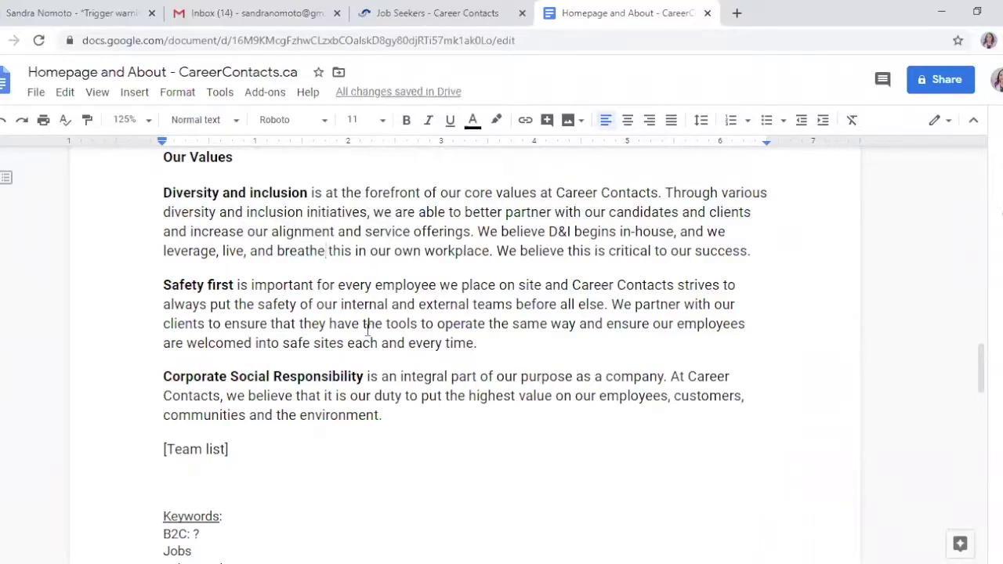
Step: Delete "always" from the Safety first paragraph and add commas after "on site" and "the same way"
{"action": "left_click_drag", "start_coordinate": [210, 305], "coordinate": [144, 297]}
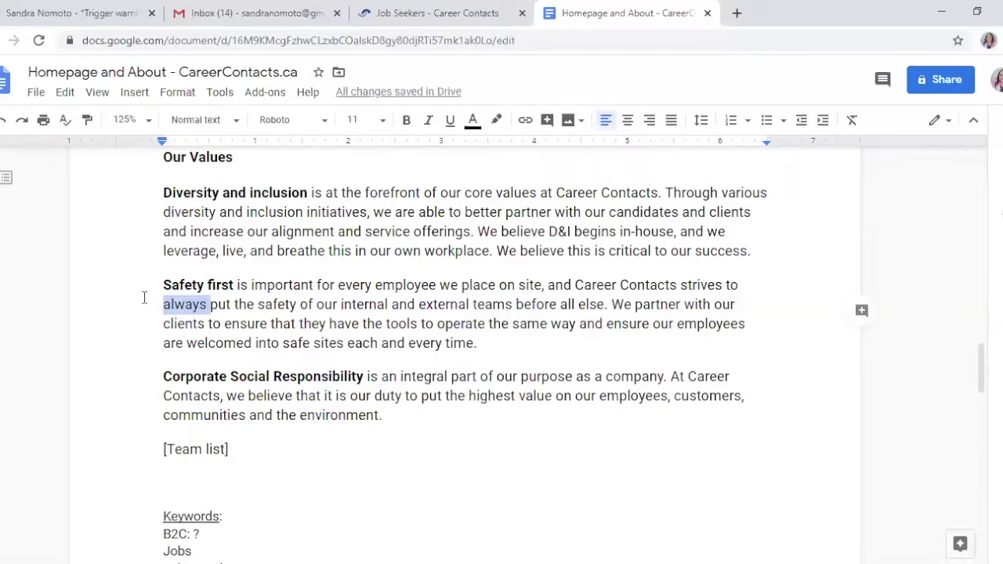
{"action": "key", "text": "BackSpace"}
{"action": "scroll", "coordinate": [417, 412], "scroll_direction": "up", "scroll_amount": 3}
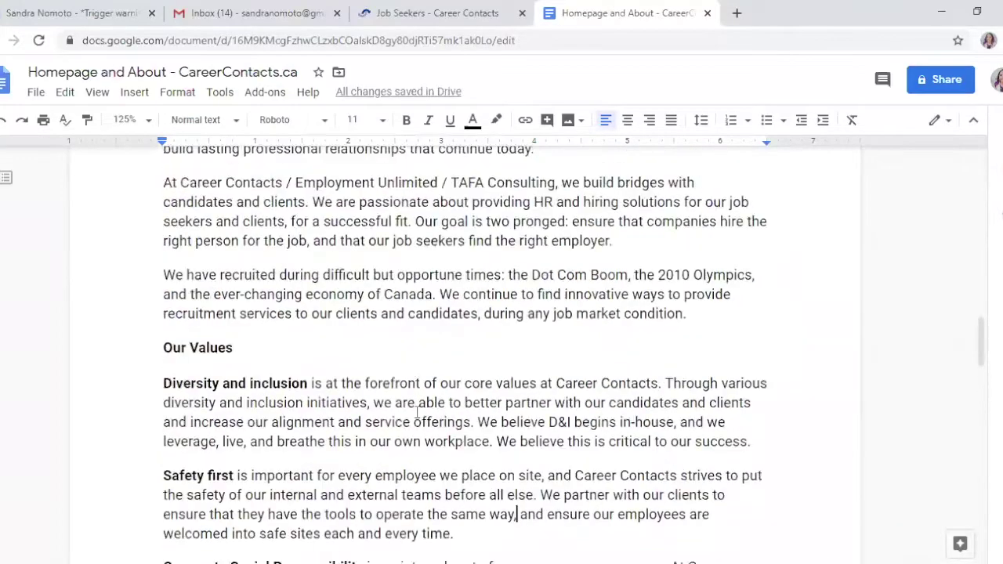
Step: Delete "Being true generalists," from the second Our Story paragraph so that it starts with a capitalized "We've"
{"action": "scroll", "coordinate": [417, 411], "scroll_direction": "down", "scroll_amount": 2}
{"action": "scroll", "coordinate": [417, 411], "scroll_direction": "up", "scroll_amount": 3}
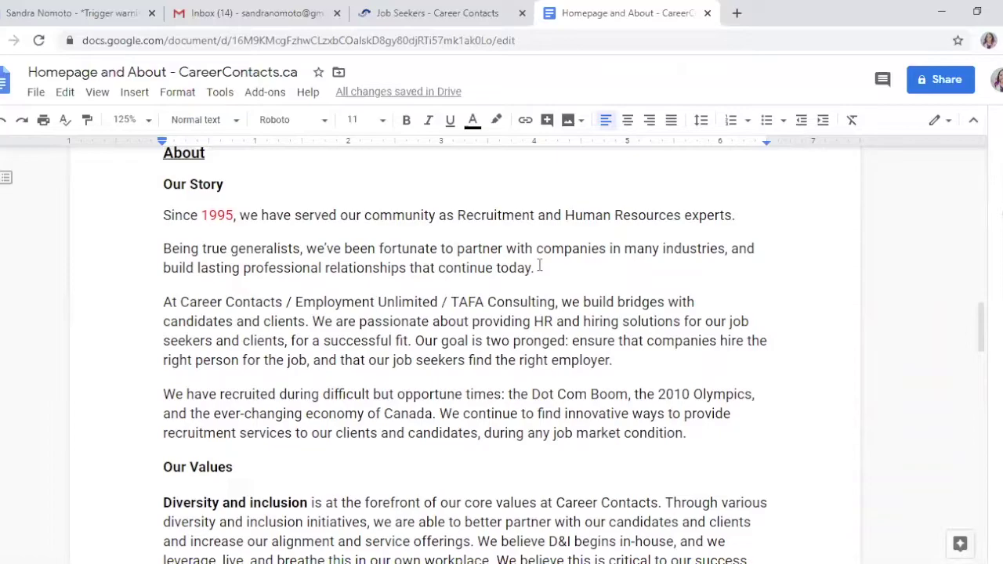
{"action": "left_click_drag", "start_coordinate": [307, 248], "coordinate": [142, 247]}
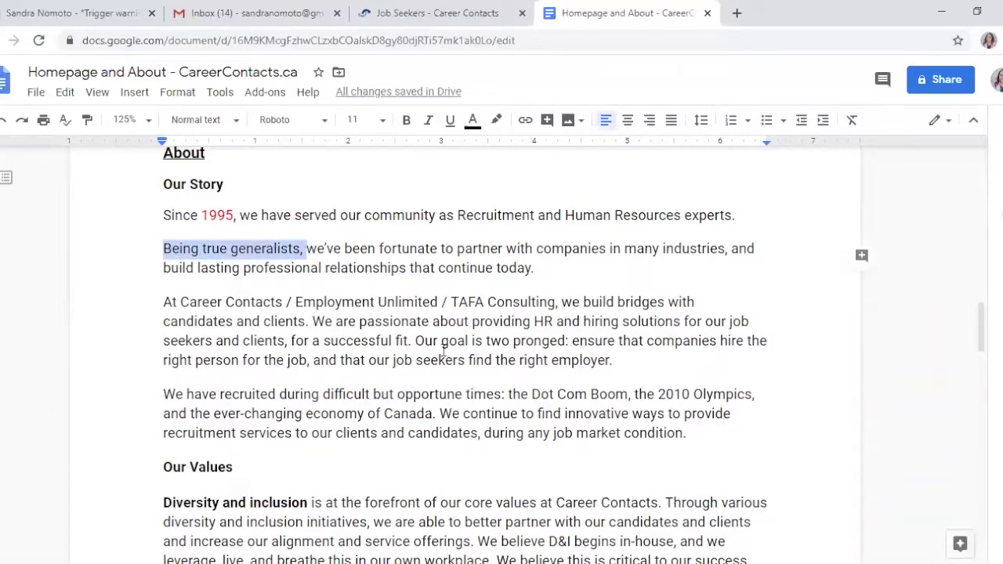
{"action": "key", "text": "BackSpace"}
{"action": "key", "text": "BackSpace"}
{"action": "key", "text": "Return"}
Step: Insert "corporate" before "clients" in the first sentence of the paragraph about building bridges
{"action": "scroll", "coordinate": [443, 351], "scroll_direction": "down", "scroll_amount": 1}
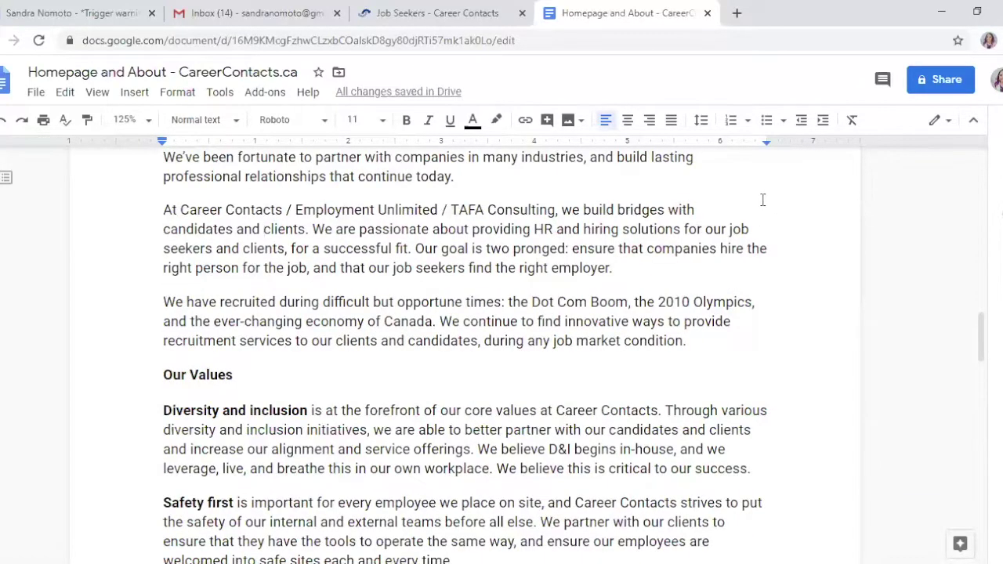
{"action": "type", "text": "corpor"}
{"action": "key", "text": "BackSpace"}
{"action": "type", "text": "orate"}
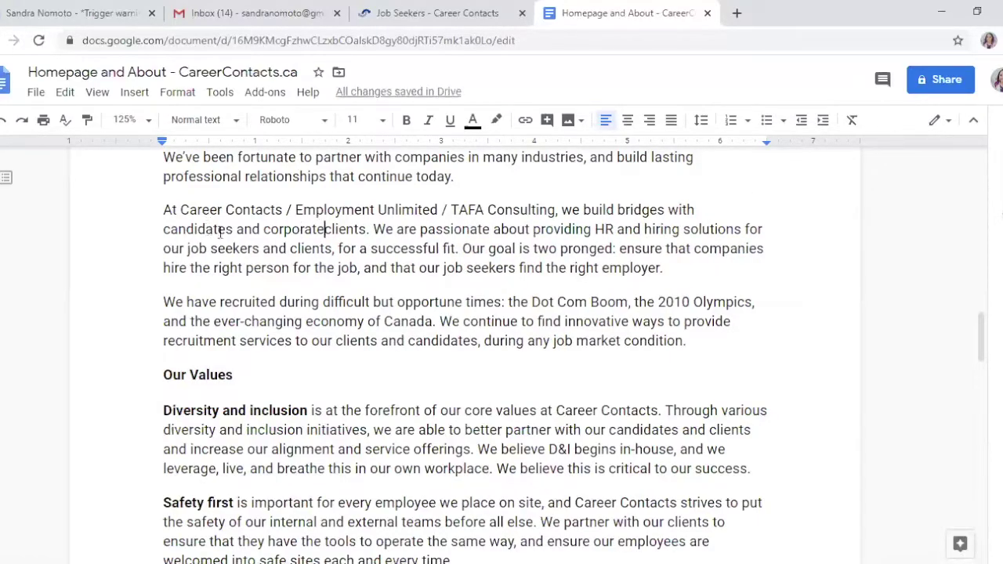
Step: Remove the Keywords notes below the "[Team list]" placeholder
{"action": "scroll", "coordinate": [221, 232], "scroll_direction": "down", "scroll_amount": 5}
{"action": "scroll", "coordinate": [329, 287], "scroll_direction": "down", "scroll_amount": 3}
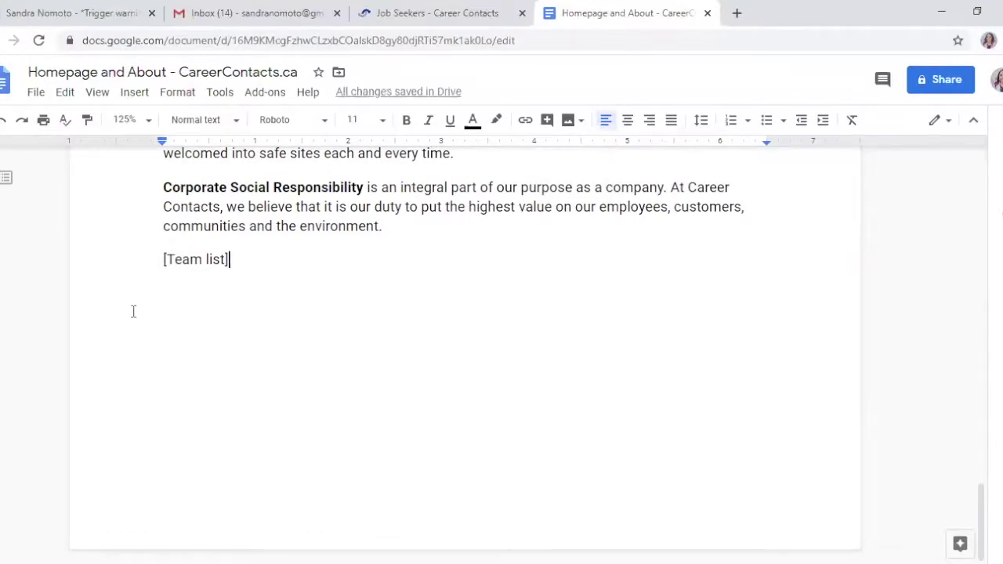
Step: Replace the slashes after "Career Contacts" and "Employment Unlimited" with commas in the Our Story company list
{"action": "scroll", "coordinate": [132, 307], "scroll_direction": "up", "scroll_amount": 3}
{"action": "scroll", "coordinate": [132, 307], "scroll_direction": "up", "scroll_amount": 4}
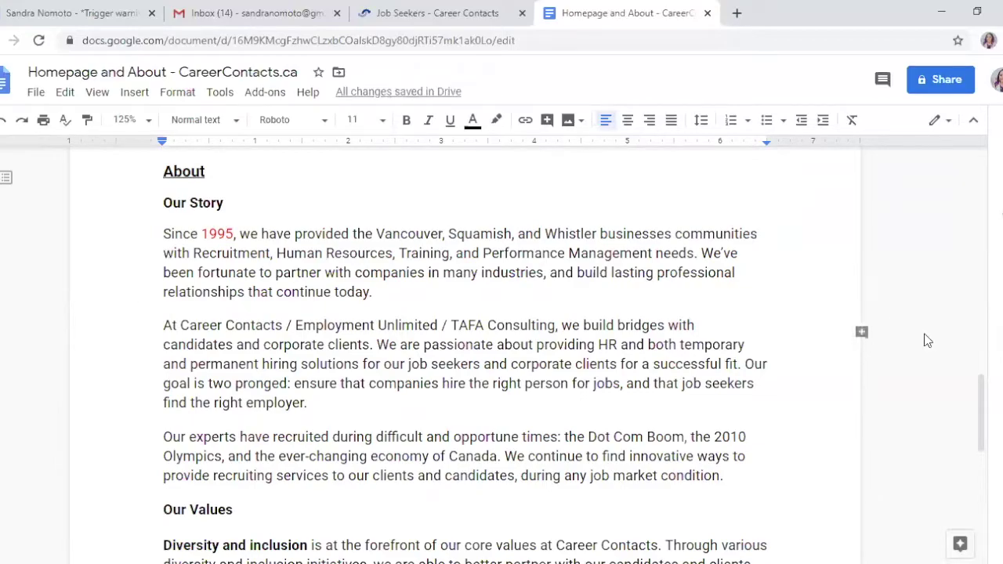
{"action": "scroll", "coordinate": [914, 336], "scroll_direction": "down", "scroll_amount": 2}
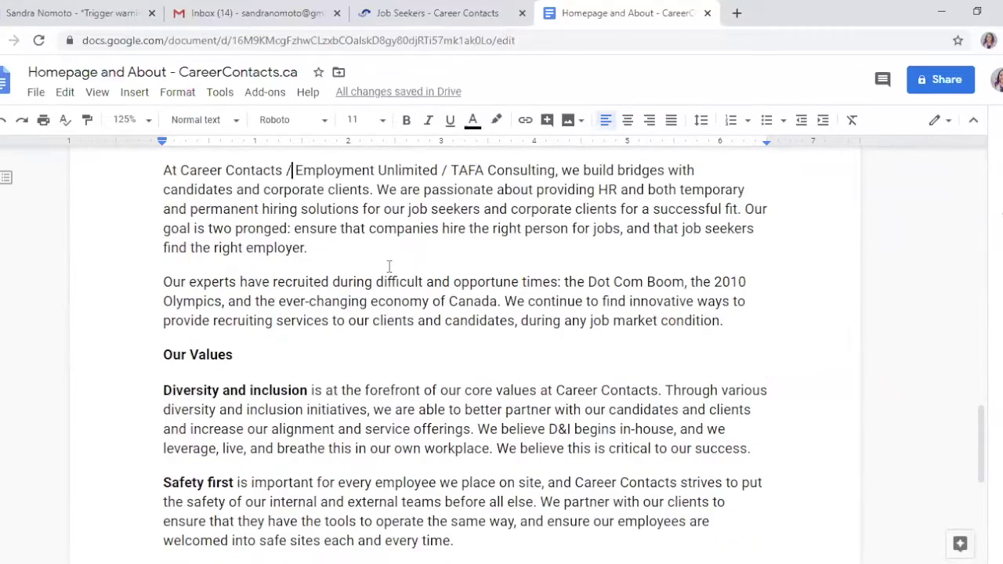
{"action": "key", "text": "BackSpace"}
{"action": "key", "text": "BackSpace"}
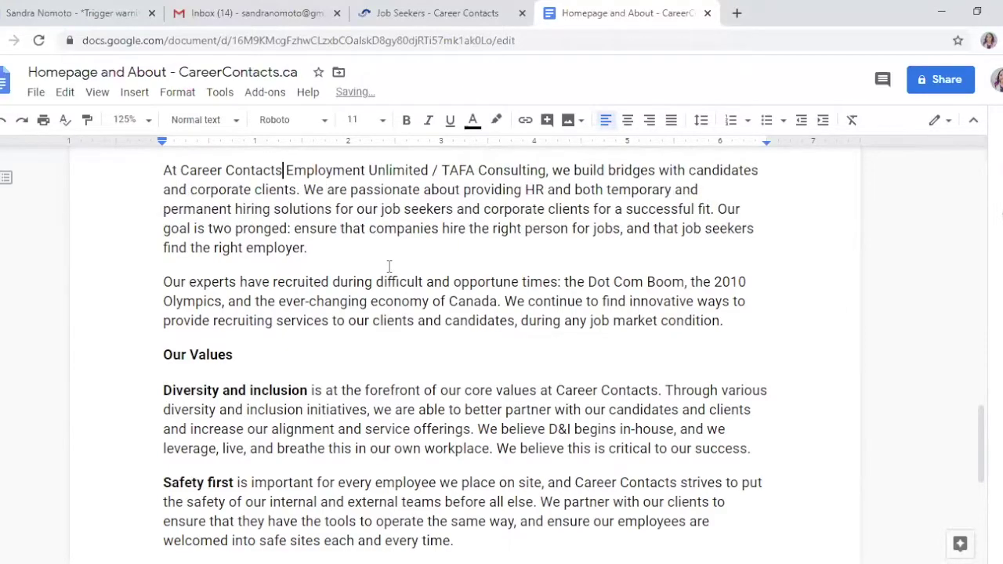
{"action": "type", "text": ","}
{"action": "key", "text": "ctrl+Right"}
{"action": "key", "text": "ctrl+Right"}
{"action": "key", "text": "ctrl+Right"}
{"action": "key", "text": "ctrl+Right"}
{"action": "key", "text": "BackSpace"}
{"action": "key", "text": "BackSpace"}
{"action": "key", "text": "BackSpace"}
{"action": "type", "text": ","}
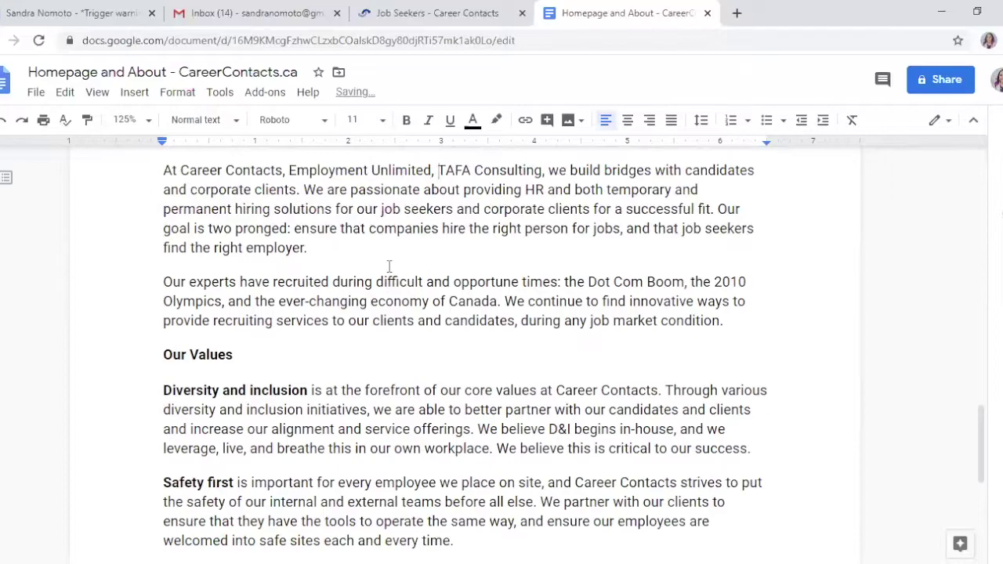